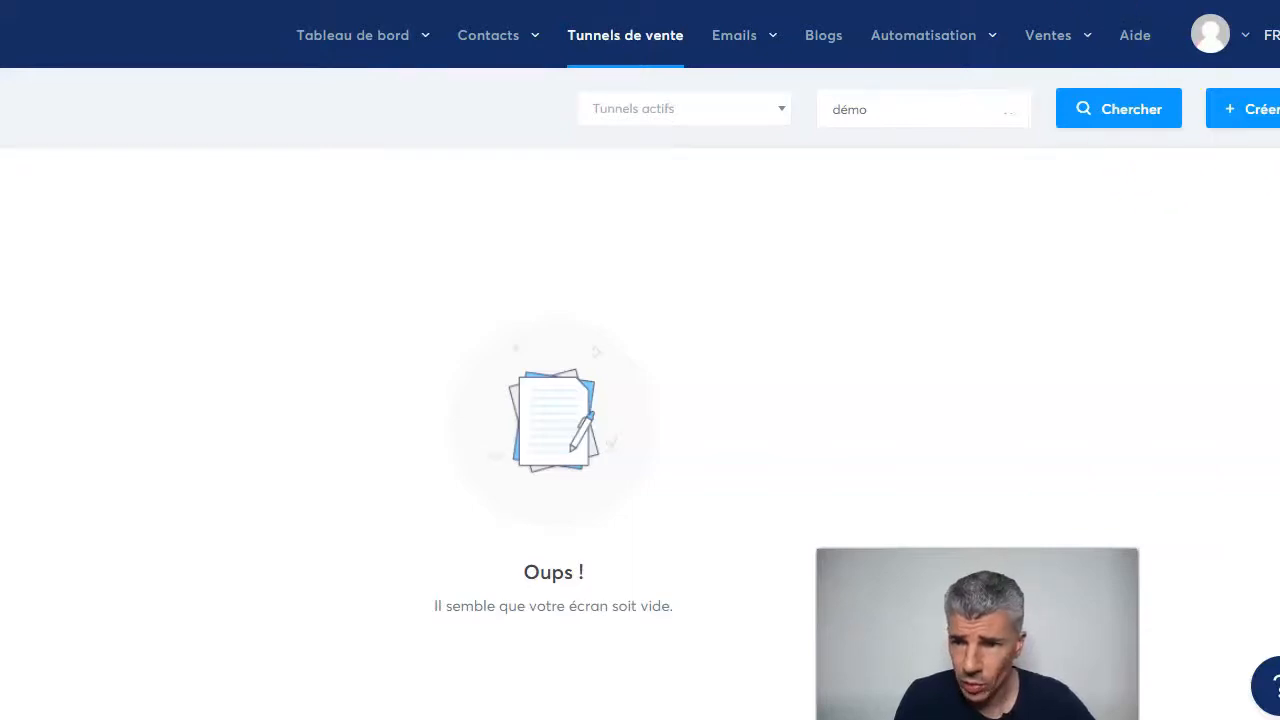
Step: Create a sales funnel named "démo tunnel de vente" with the "Vendez vos produits" goal, and delete its "Bon de commande" page
{"action": "left_click", "coordinate": [1244, 109]}
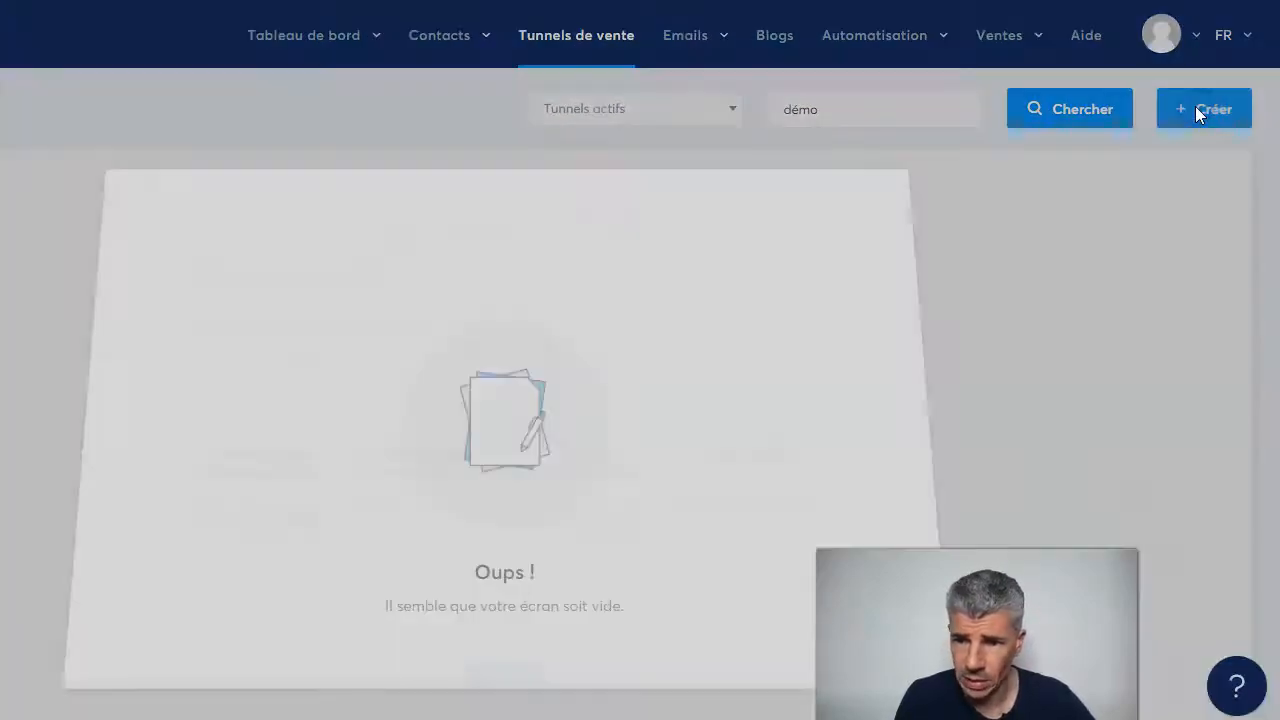
{"action": "left_click", "coordinate": [257, 275]}
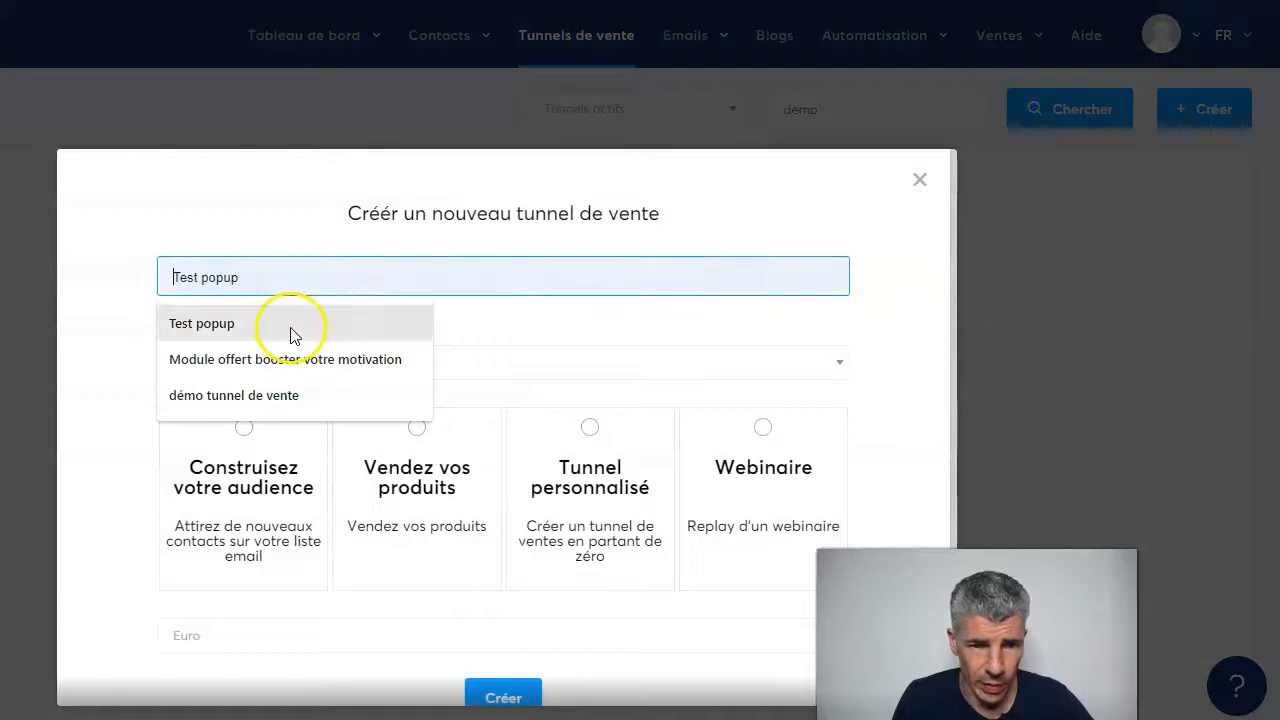
{"action": "left_click", "coordinate": [262, 400]}
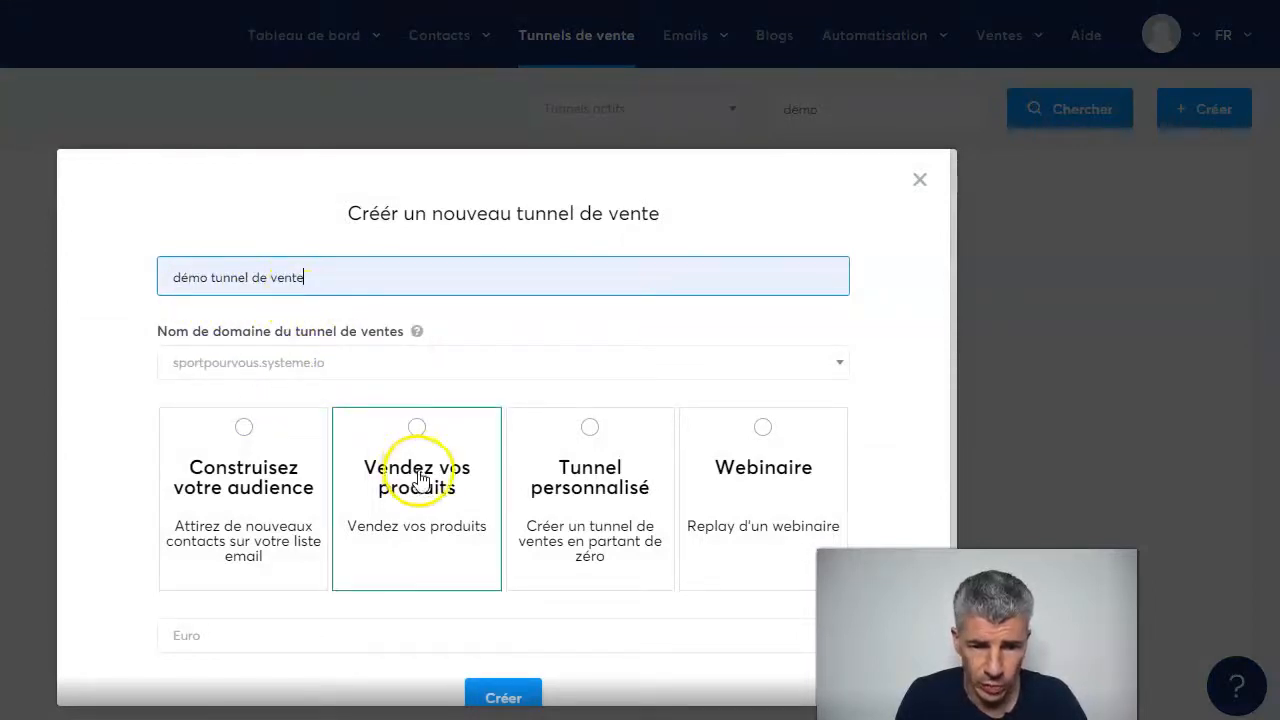
{"action": "left_click", "coordinate": [418, 433]}
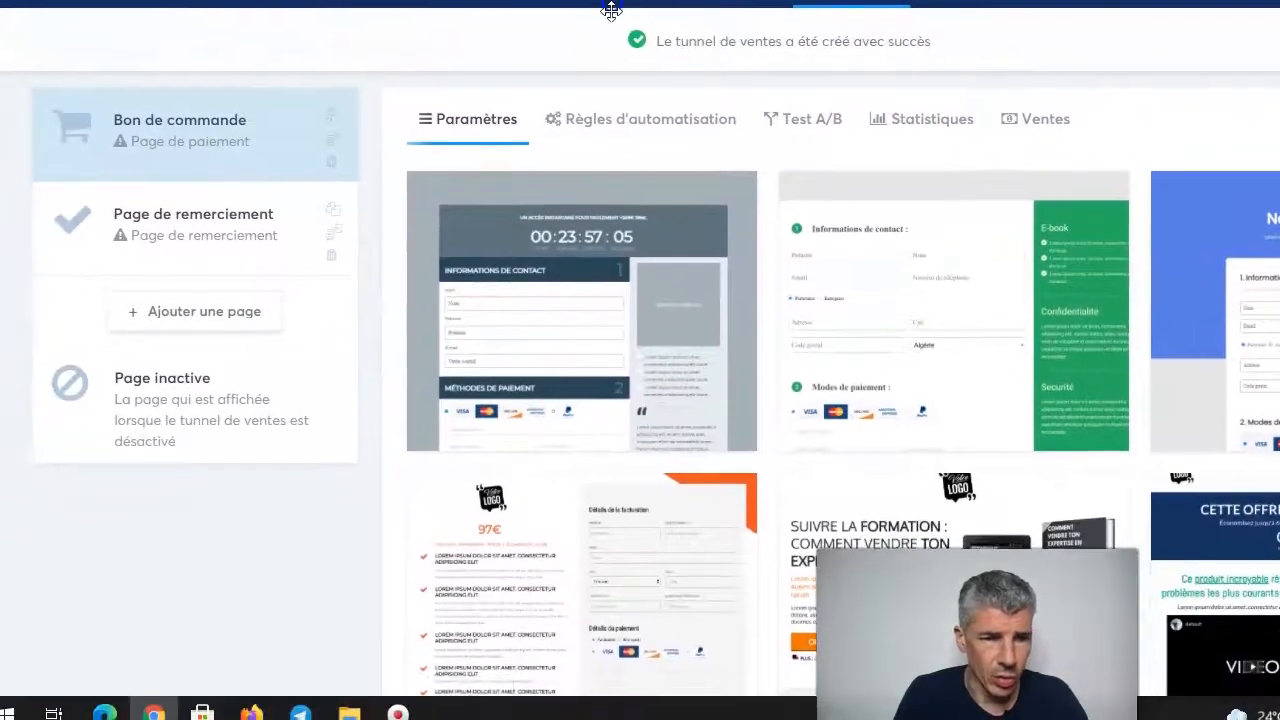
{"action": "left_click", "coordinate": [324, 161]}
{"action": "left_click", "coordinate": [760, 377]}
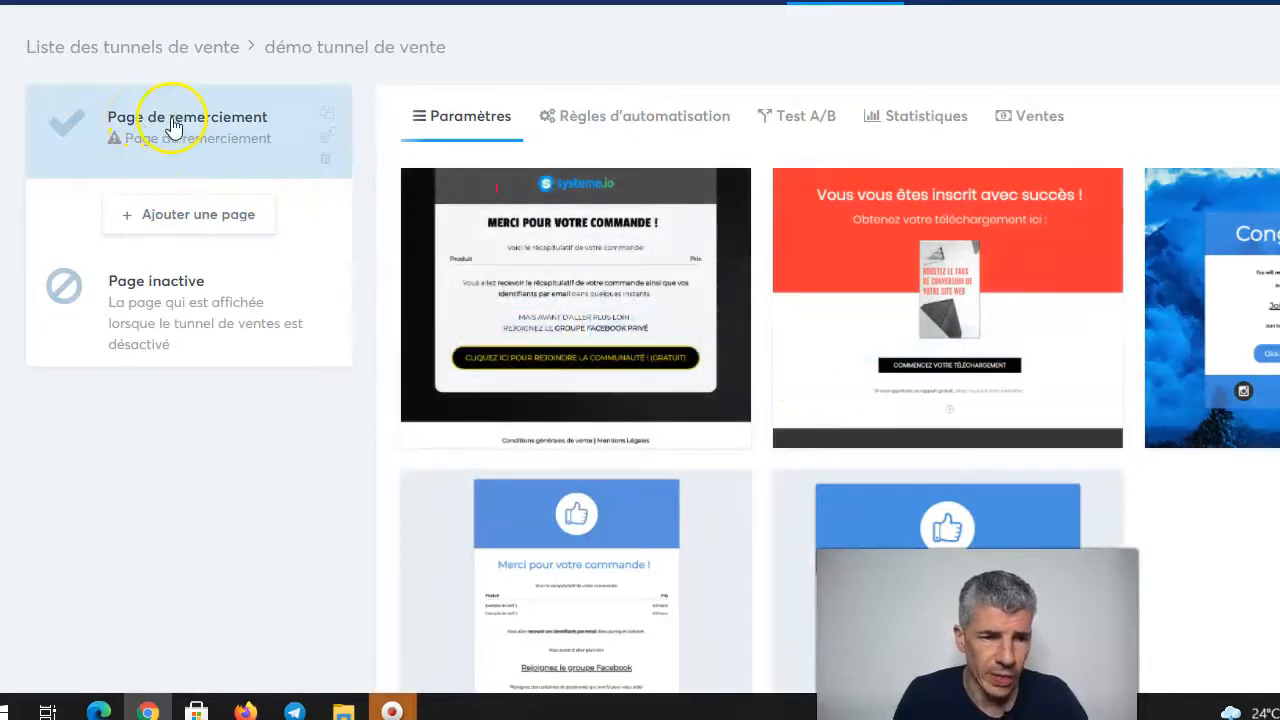
Step: Add a funnel page named "Argumentaire" with the type "Page de vente" and save it
{"action": "left_click", "coordinate": [158, 216]}
{"action": "left_click", "coordinate": [620, 242]}
{"action": "left_click", "coordinate": [675, 322]}
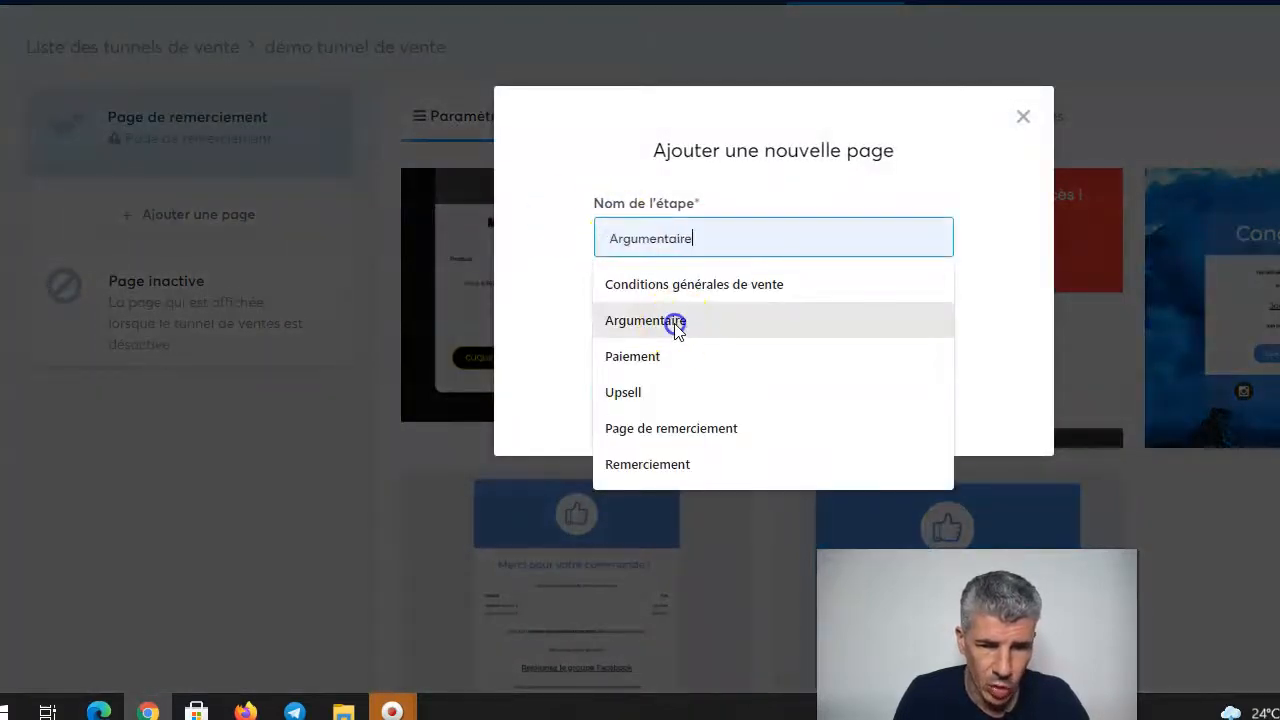
{"action": "left_click", "coordinate": [682, 333]}
{"action": "scroll", "coordinate": [752, 512], "scroll_direction": "down", "scroll_amount": 2}
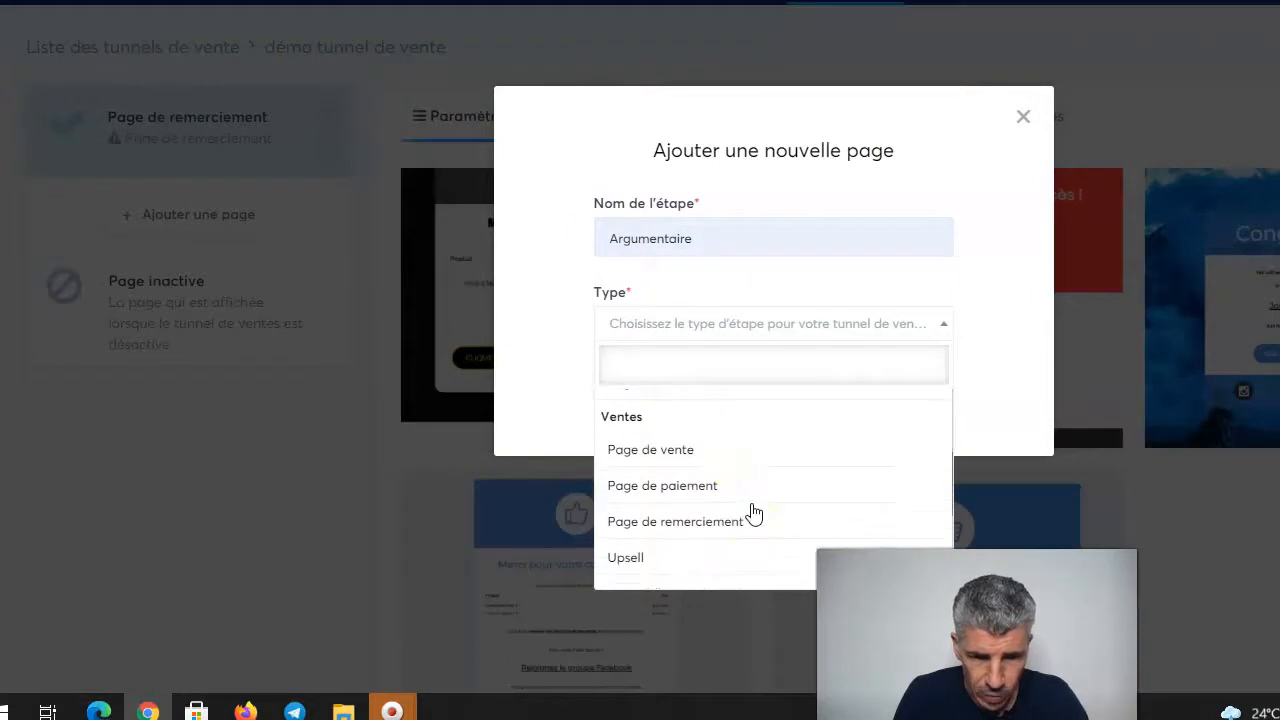
{"action": "left_click", "coordinate": [698, 450]}
{"action": "left_click", "coordinate": [651, 392]}
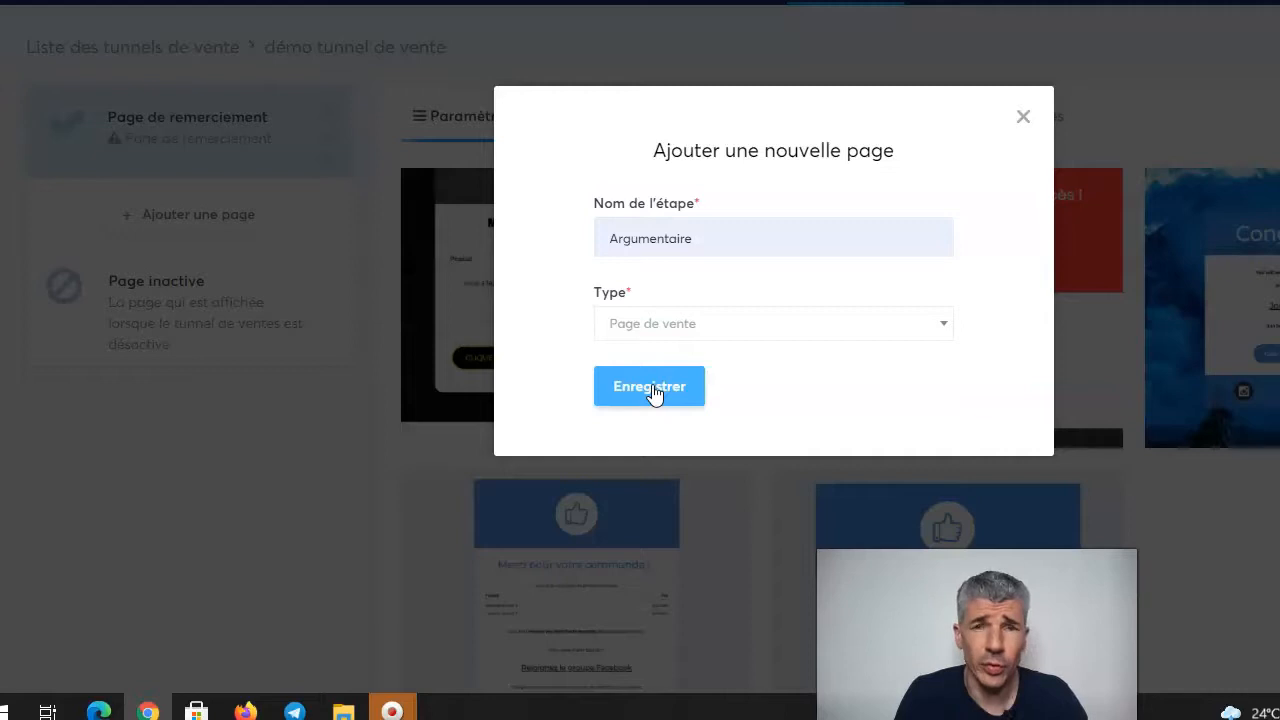
{"action": "left_click", "coordinate": [651, 390]}
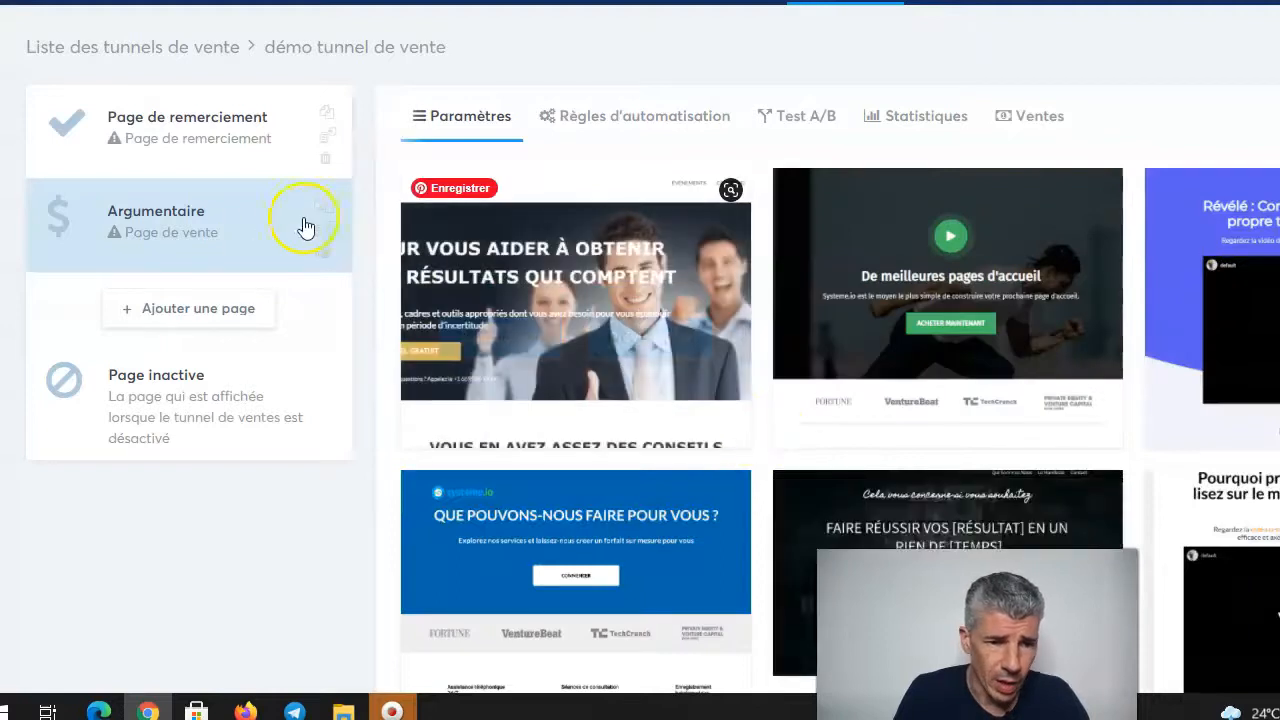
Step: Add a funnel page named "Paiement" with the type "Page de paiement" and save it
{"action": "left_click", "coordinate": [218, 308]}
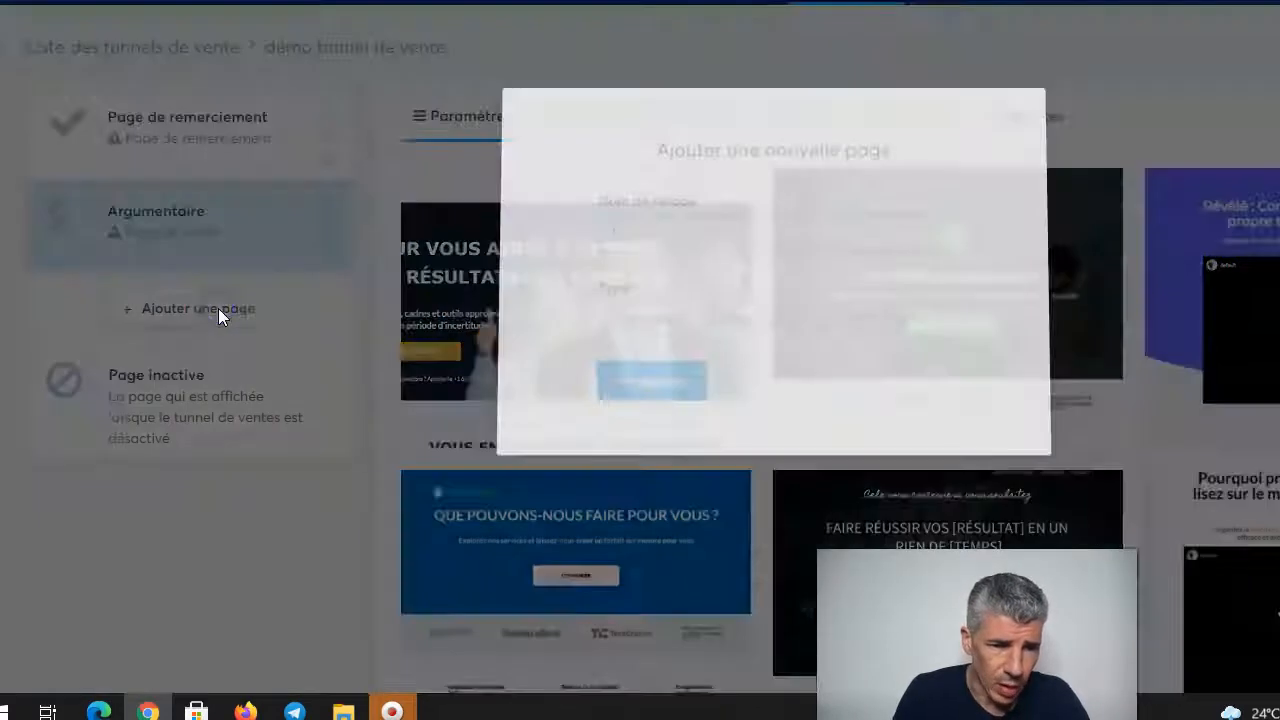
{"action": "left_click", "coordinate": [638, 237]}
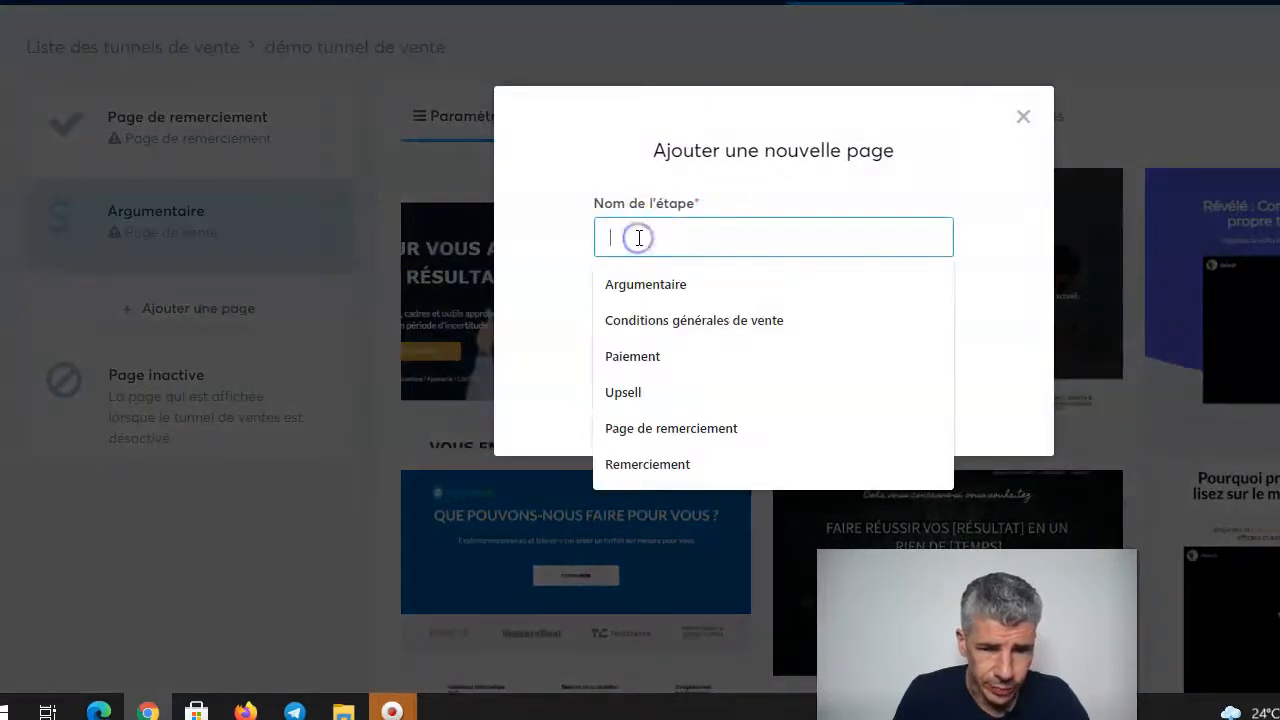
{"action": "left_click", "coordinate": [651, 355]}
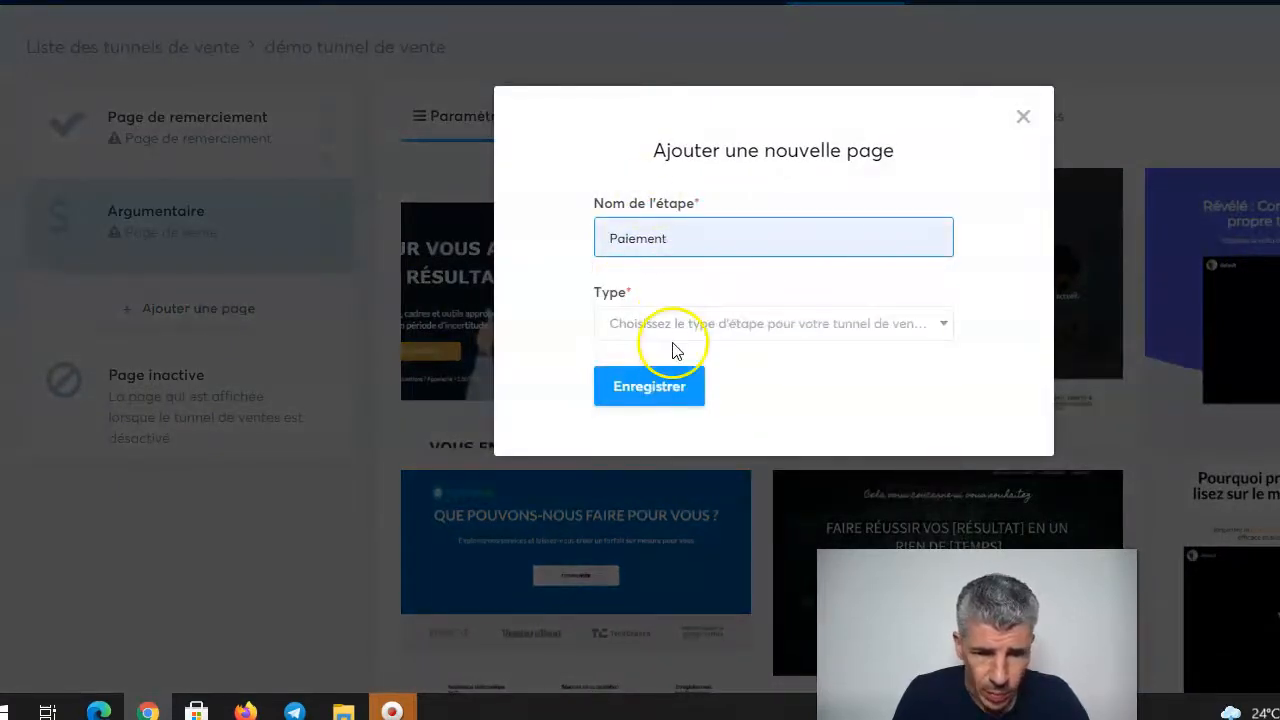
{"action": "left_click", "coordinate": [665, 326]}
{"action": "scroll", "coordinate": [729, 471], "scroll_direction": "down", "scroll_amount": 3}
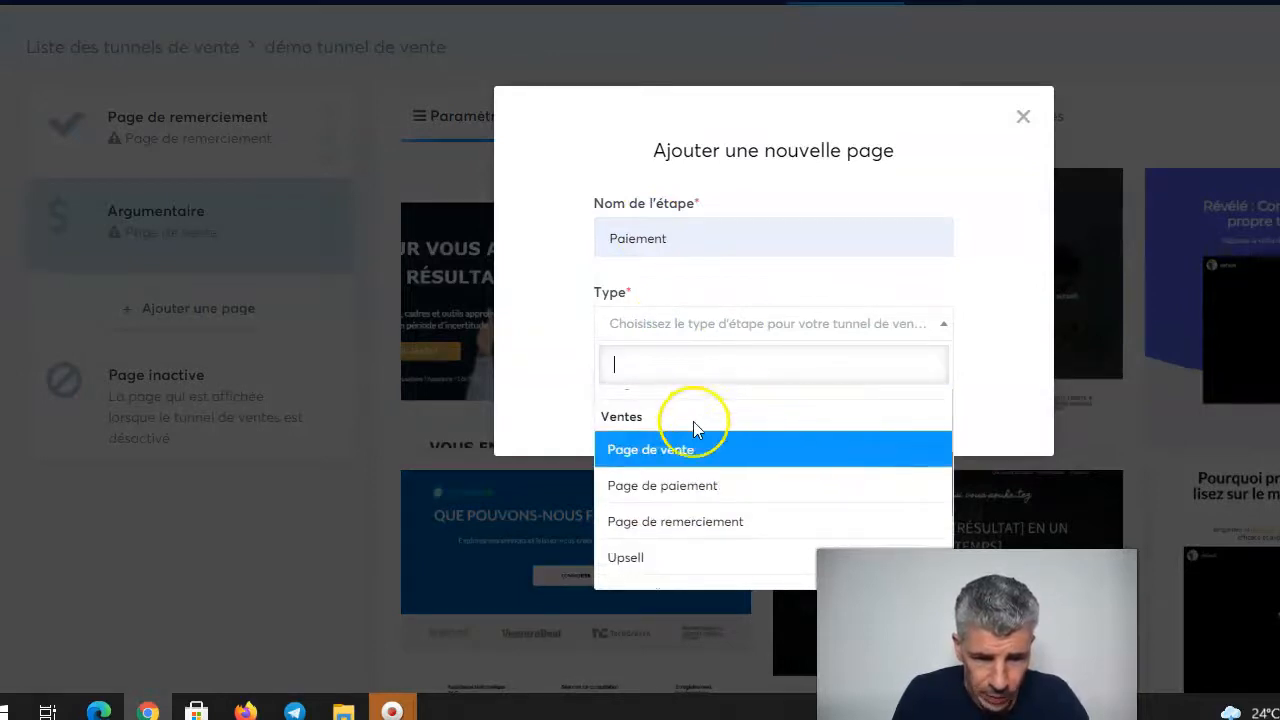
{"action": "left_click", "coordinate": [704, 487]}
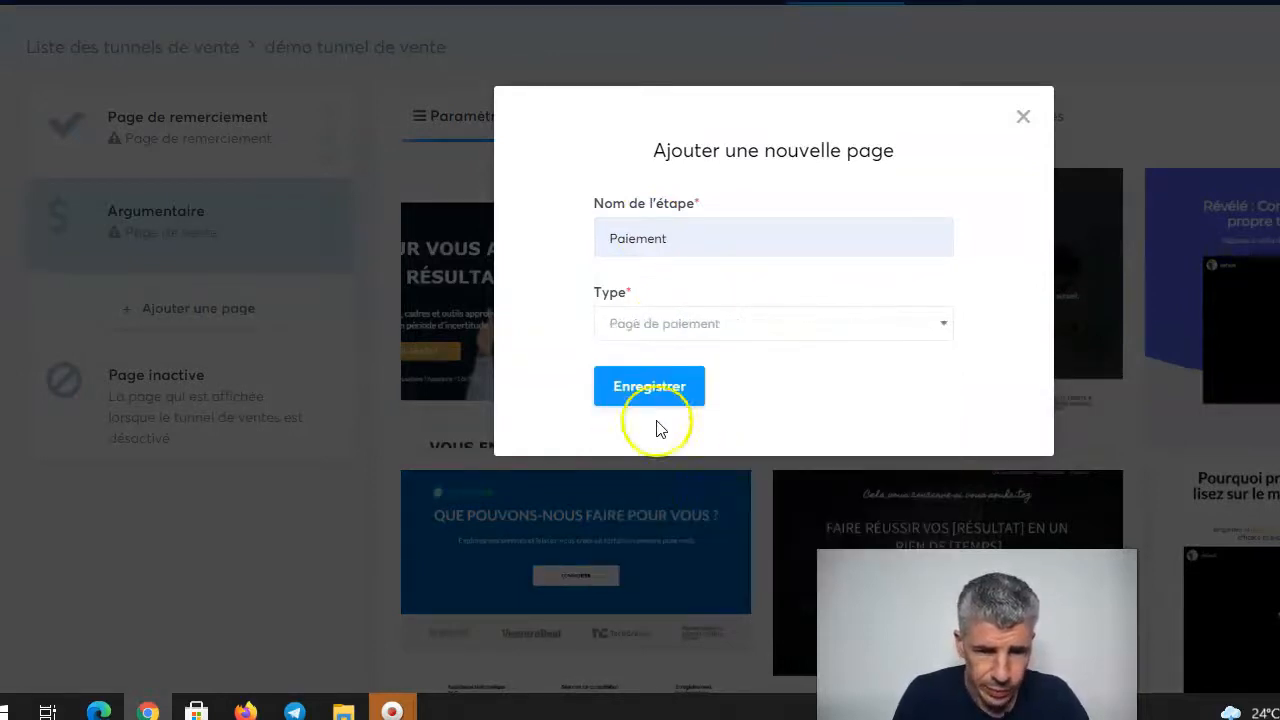
{"action": "left_click", "coordinate": [643, 388]}
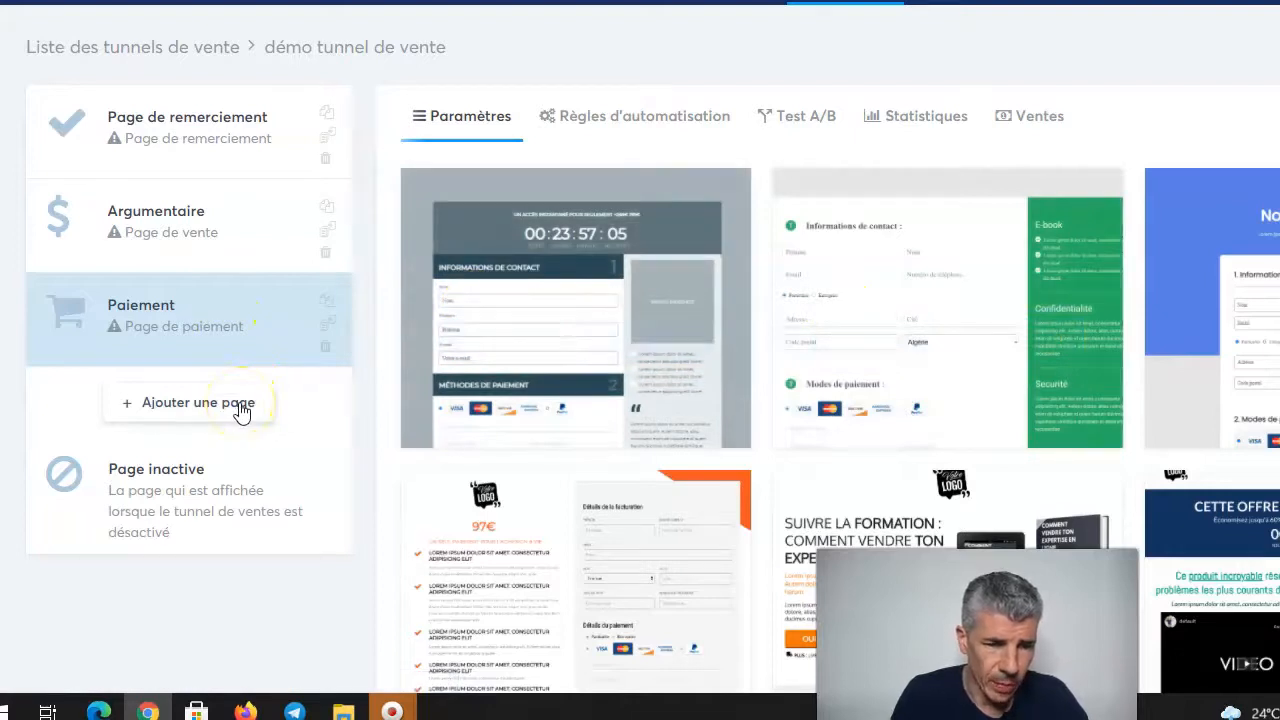
Step: Add a funnel page named "Upsell" with the type "Upsell" from the sales group and save it
{"action": "left_click", "coordinate": [240, 405]}
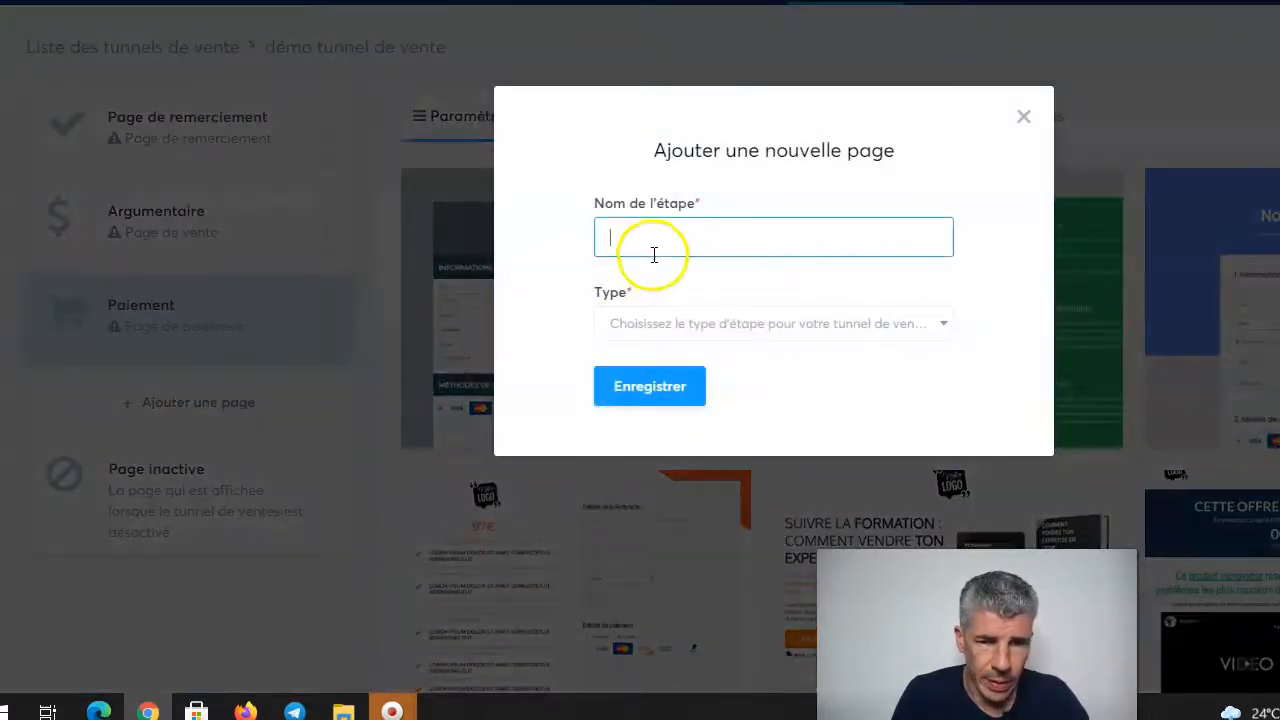
{"action": "left_click", "coordinate": [661, 241]}
{"action": "type", "text": "u"}
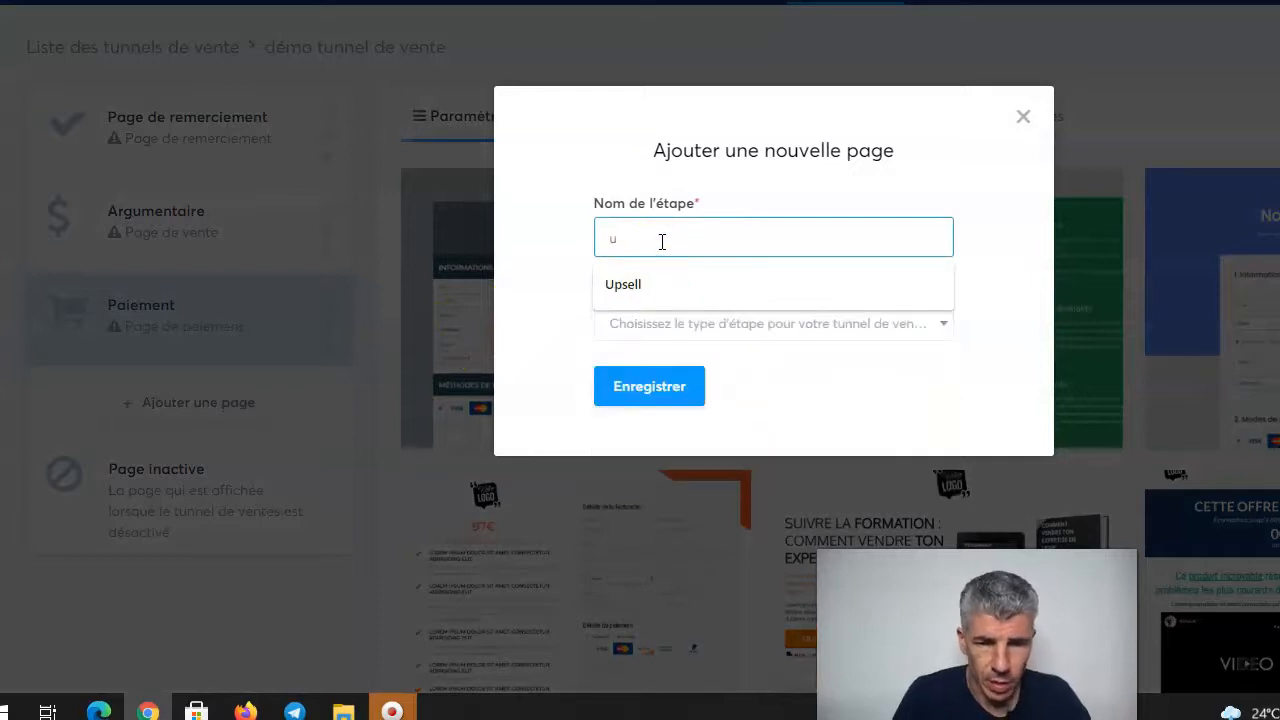
{"action": "left_click", "coordinate": [637, 290]}
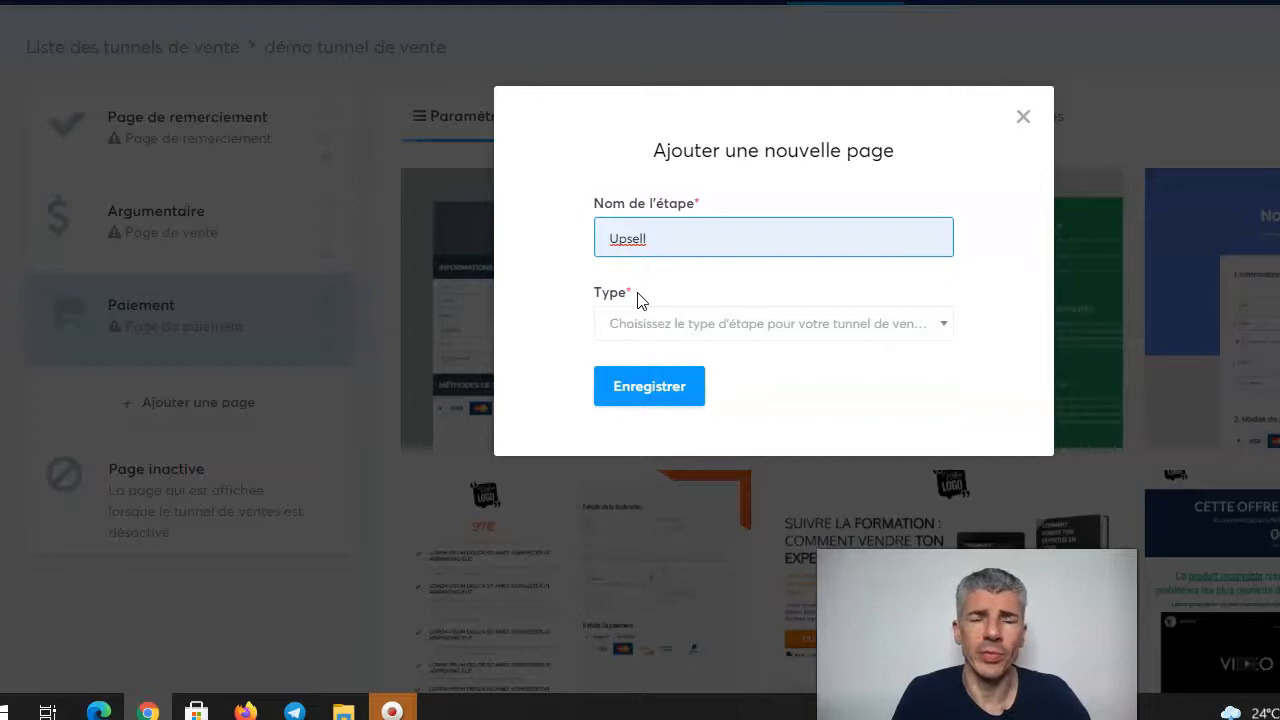
{"action": "left_click", "coordinate": [679, 325]}
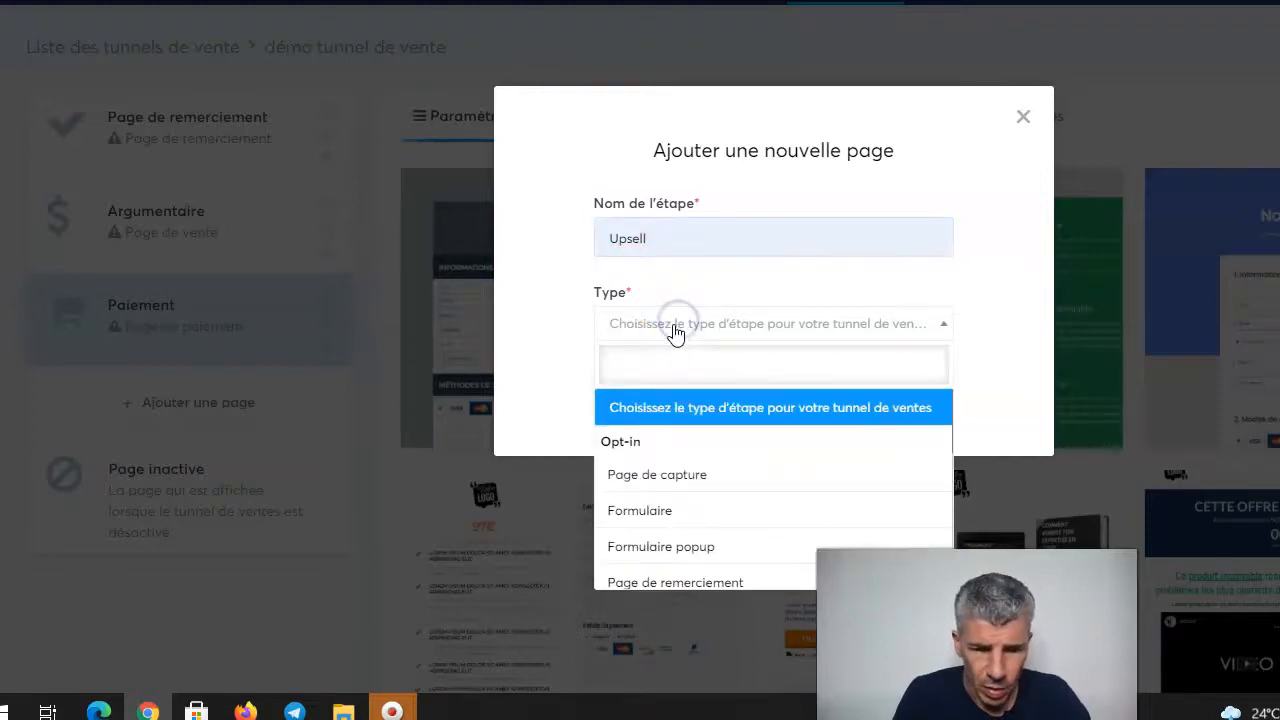
{"action": "scroll", "coordinate": [729, 451], "scroll_direction": "down", "scroll_amount": 3}
{"action": "scroll", "coordinate": [731, 457], "scroll_direction": "down", "scroll_amount": 1}
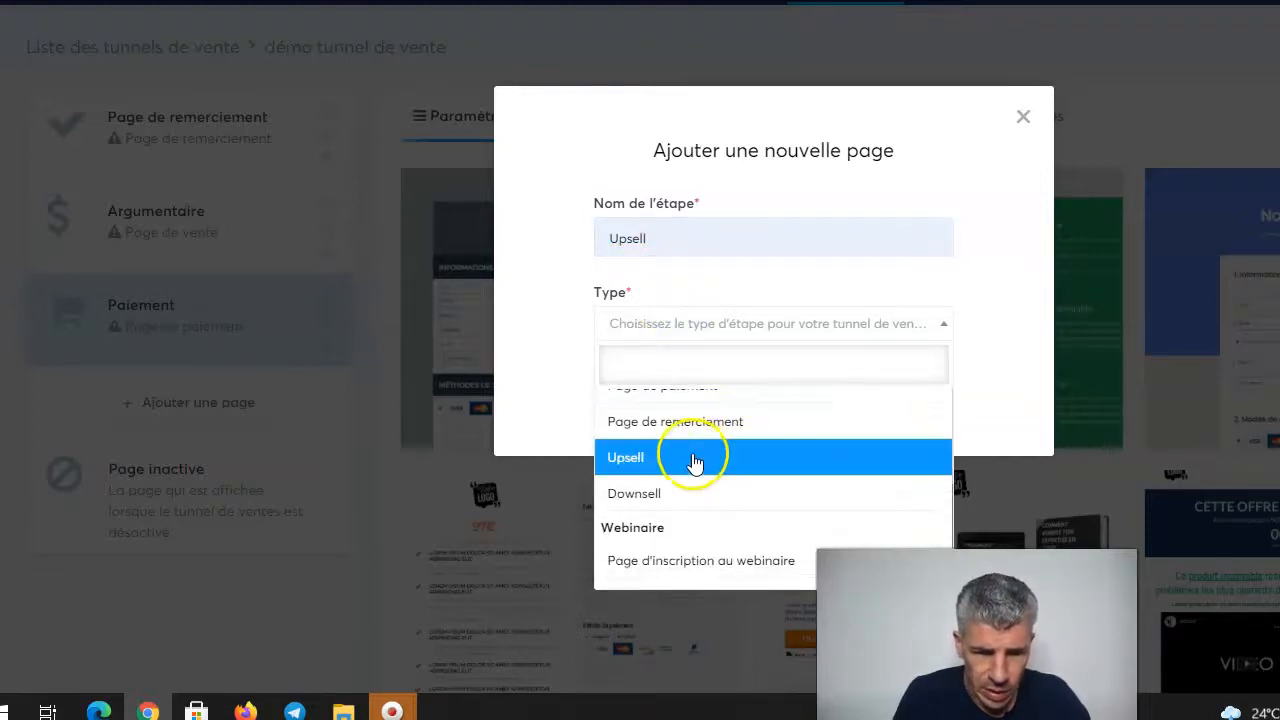
{"action": "left_click", "coordinate": [645, 459]}
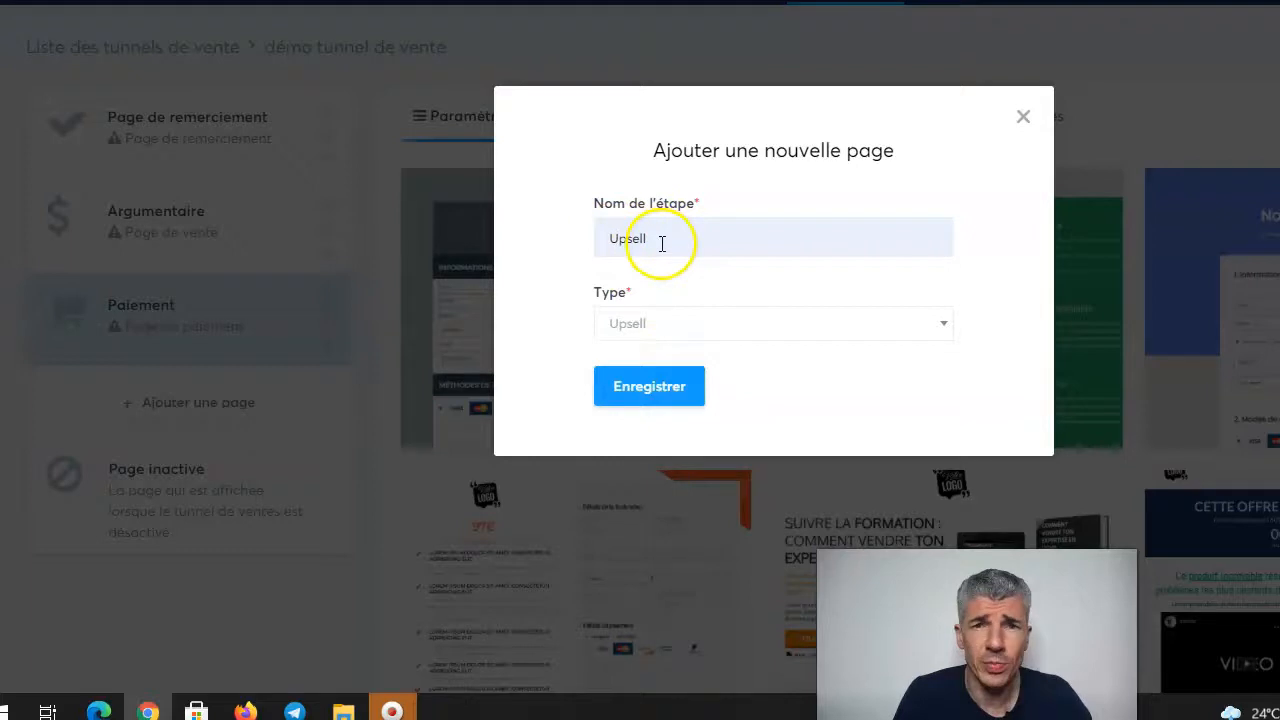
{"action": "left_click", "coordinate": [665, 388]}
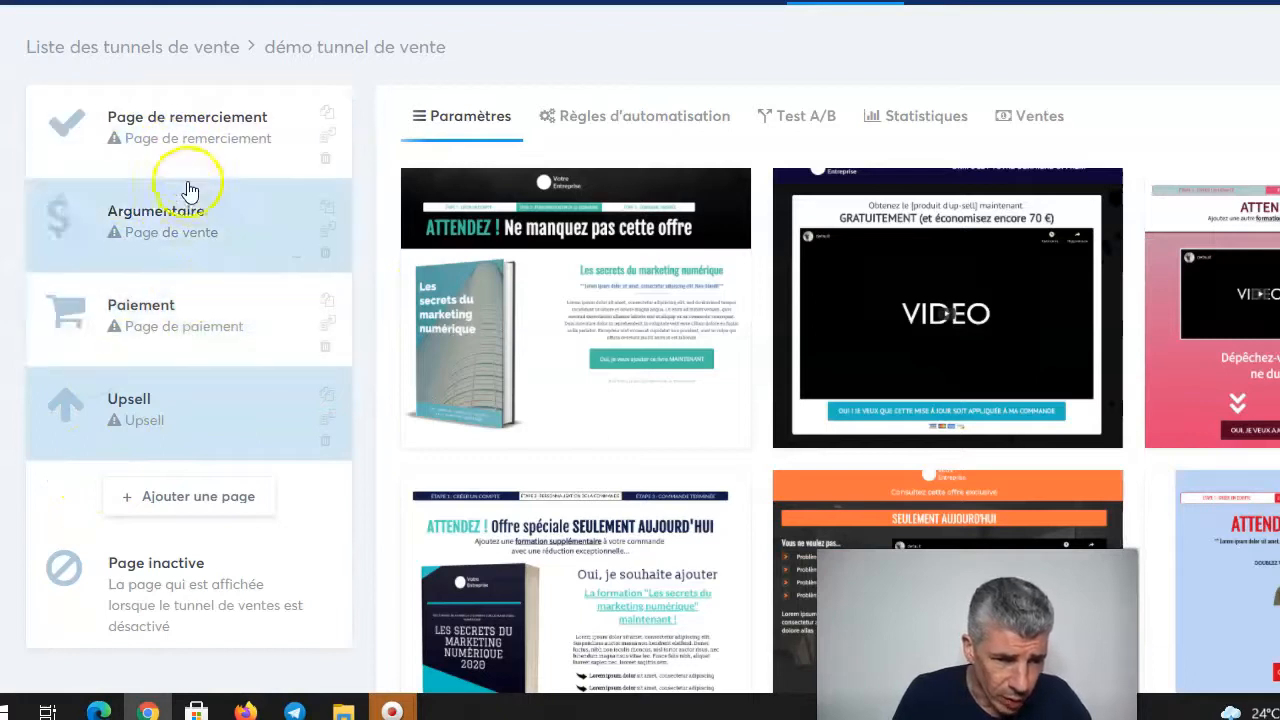
Step: Reorder the funnel pages as Argumentaire, Paiement, Upsell and Page de remerciement
{"action": "left_click_drag", "start_coordinate": [180, 245], "coordinate": [189, 149]}
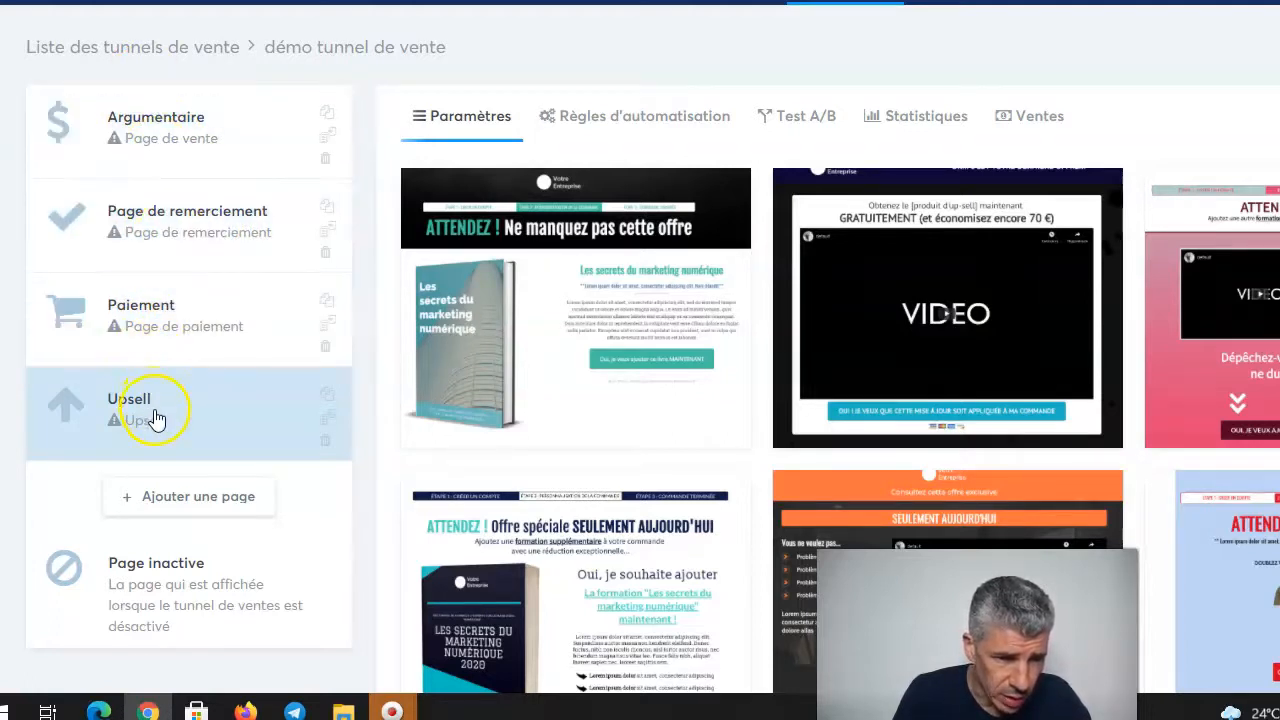
{"action": "left_click_drag", "start_coordinate": [157, 309], "coordinate": [172, 212]}
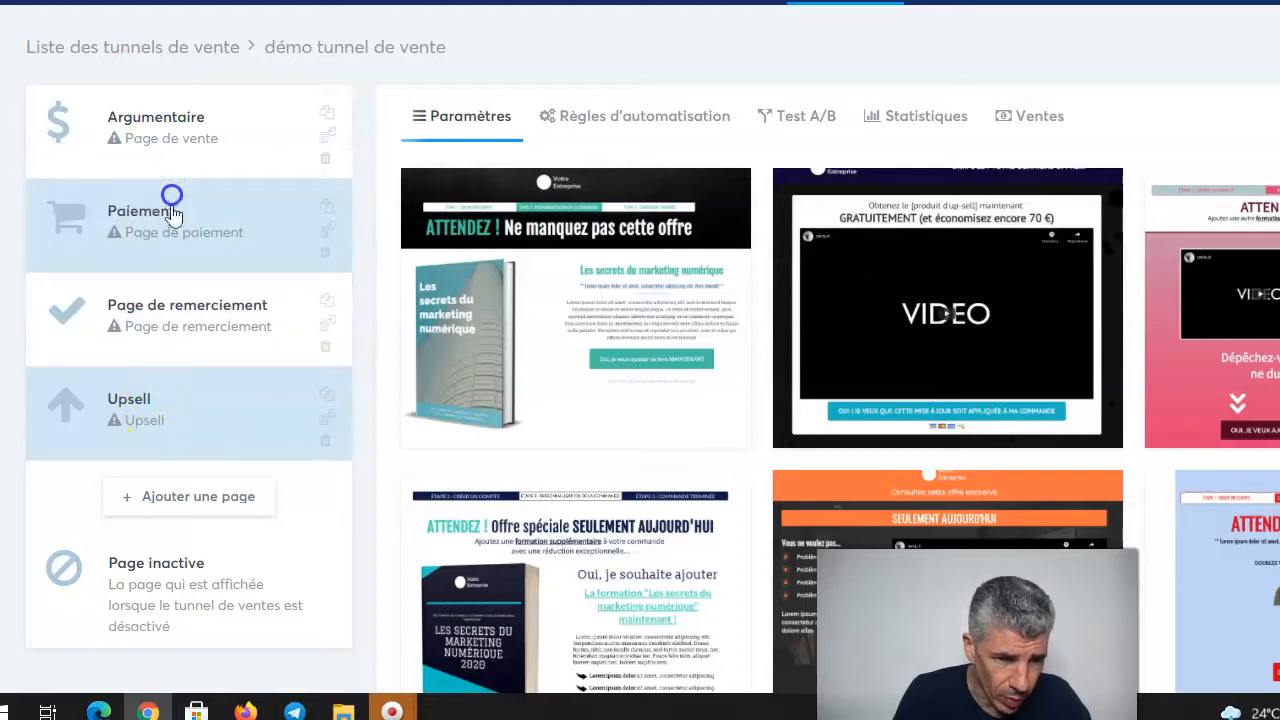
{"action": "left_click_drag", "start_coordinate": [154, 408], "coordinate": [172, 316]}
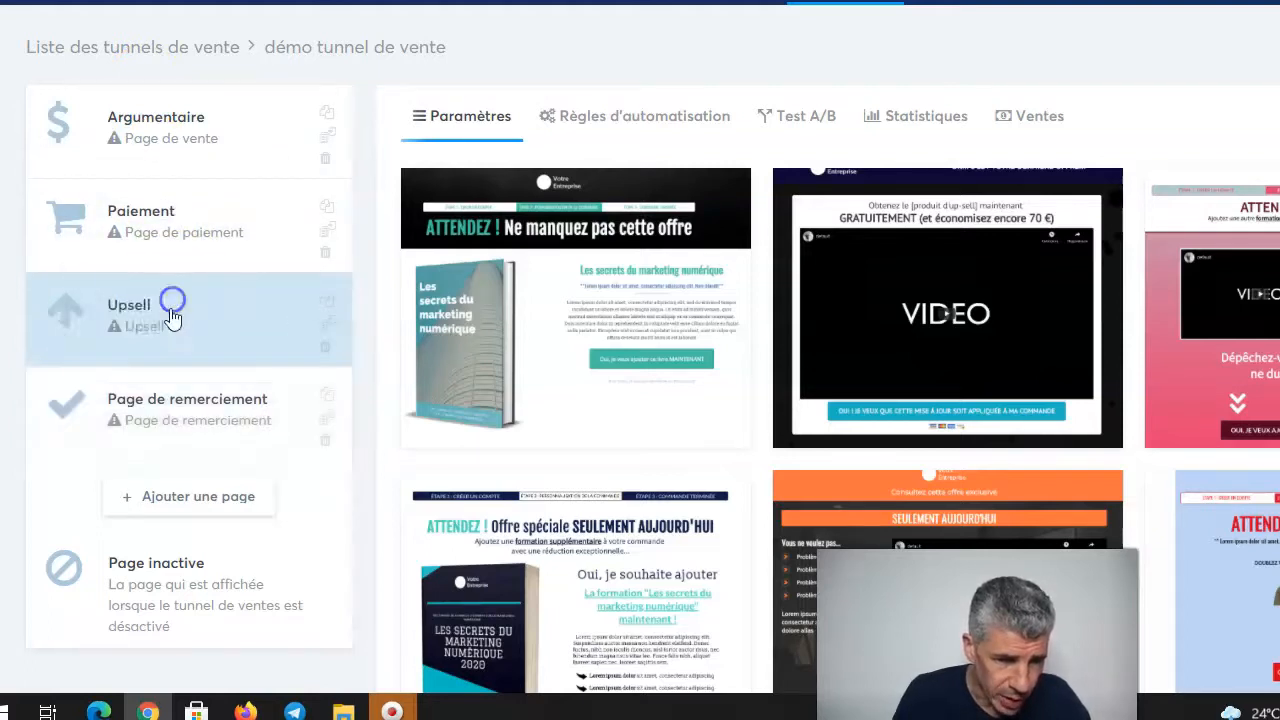
{"action": "left_click", "coordinate": [203, 420]}
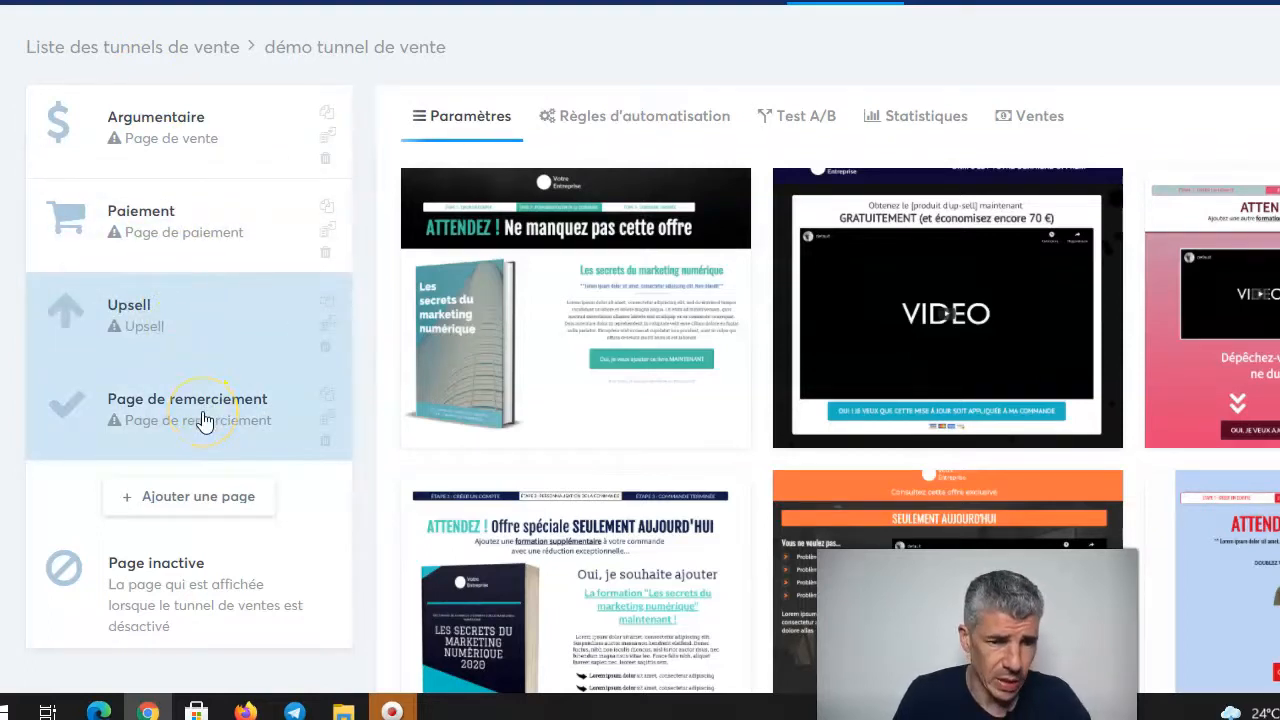
Step: Add a funnel page named "Conditions générales de vente" with the type "Page d'information" and save it
{"action": "left_click", "coordinate": [165, 506]}
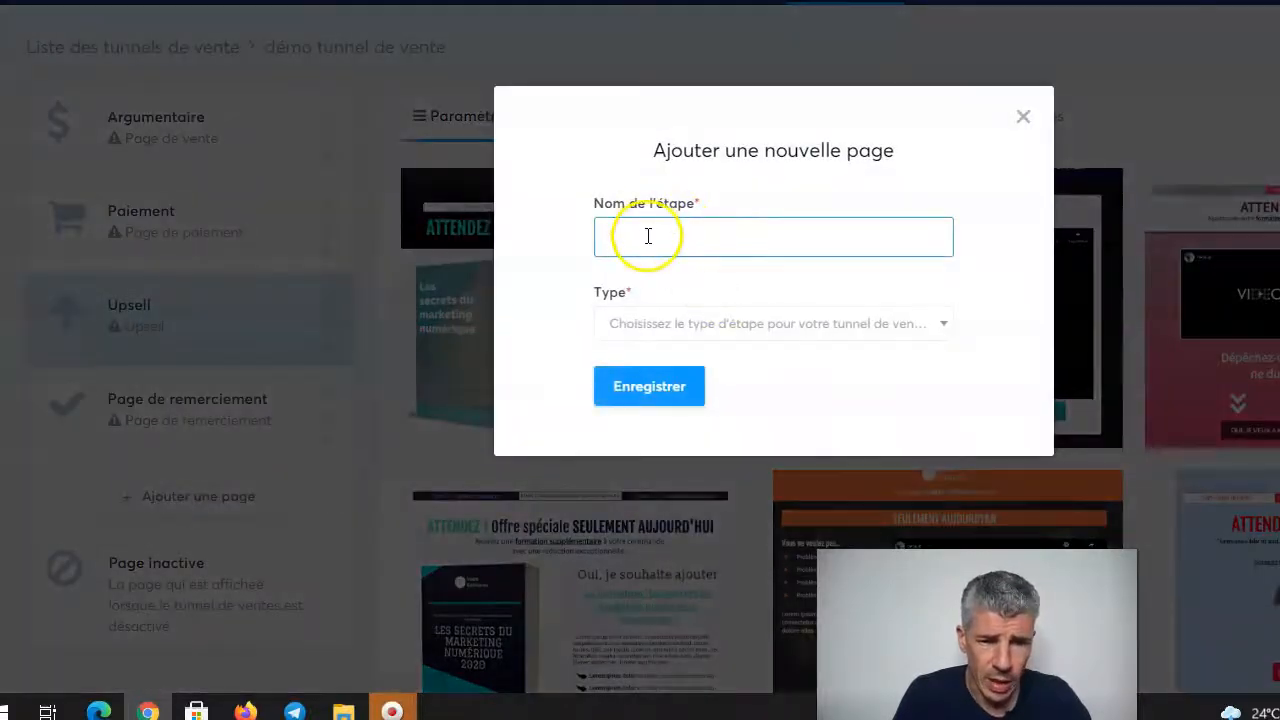
{"action": "left_click", "coordinate": [647, 236]}
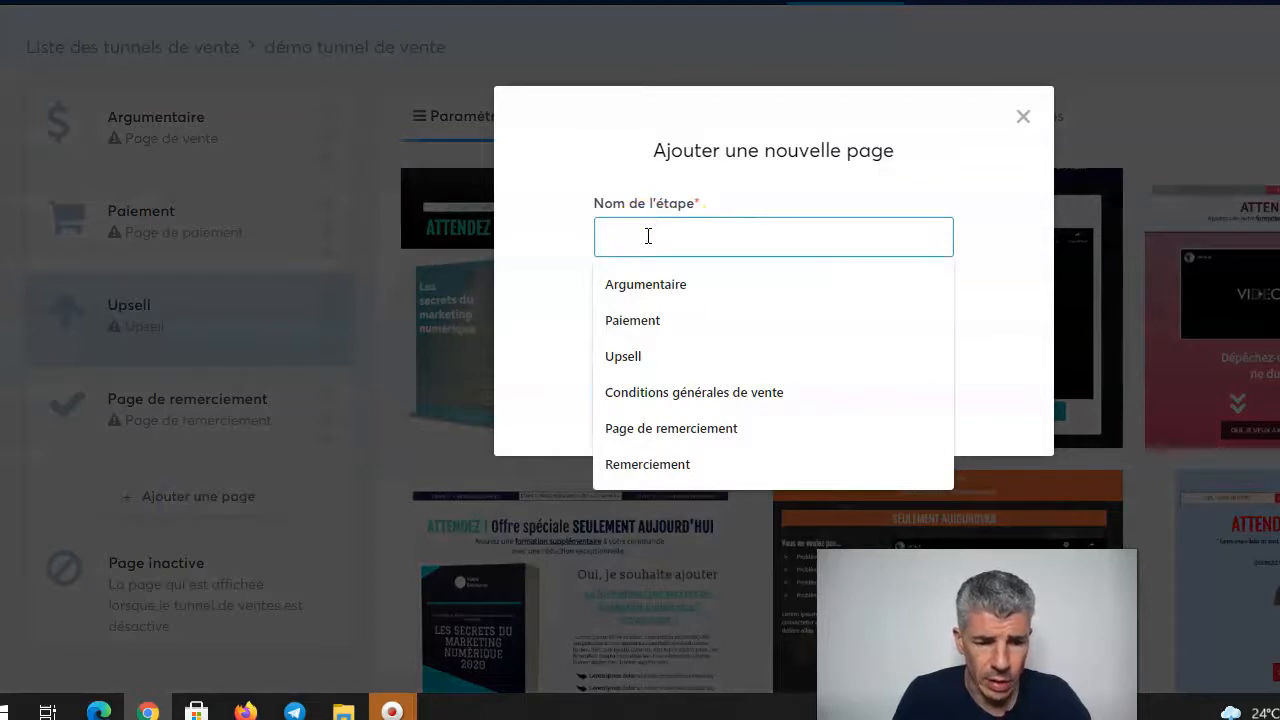
{"action": "type", "text": "c"}
{"action": "left_click", "coordinate": [710, 283]}
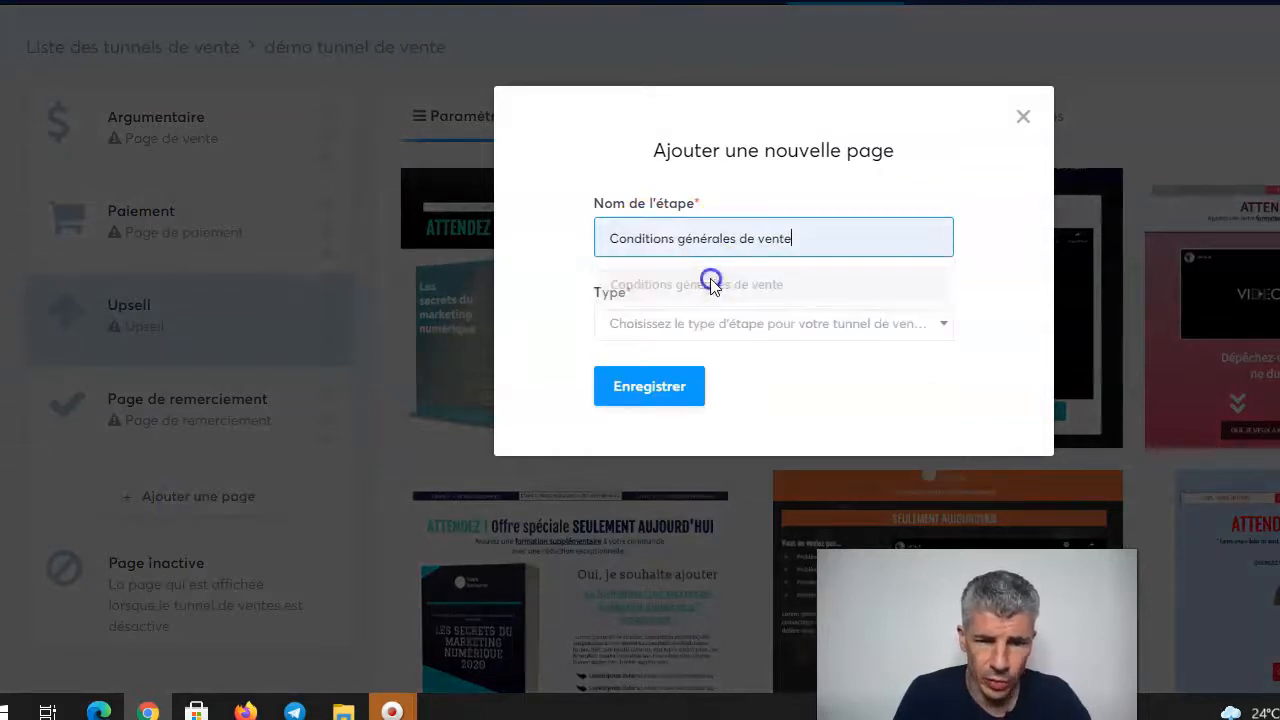
{"action": "left_click", "coordinate": [642, 327]}
{"action": "scroll", "coordinate": [780, 490], "scroll_direction": "down", "scroll_amount": 3}
{"action": "scroll", "coordinate": [790, 492], "scroll_direction": "down", "scroll_amount": 2}
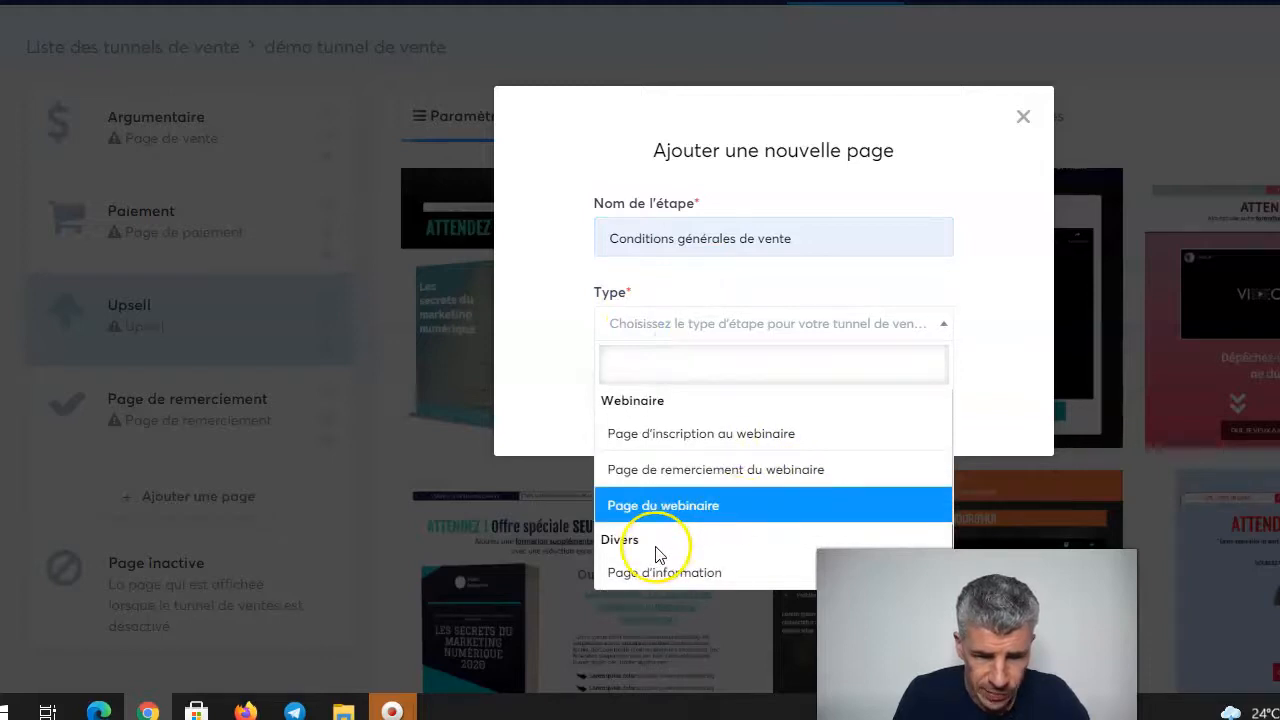
{"action": "left_click", "coordinate": [659, 578]}
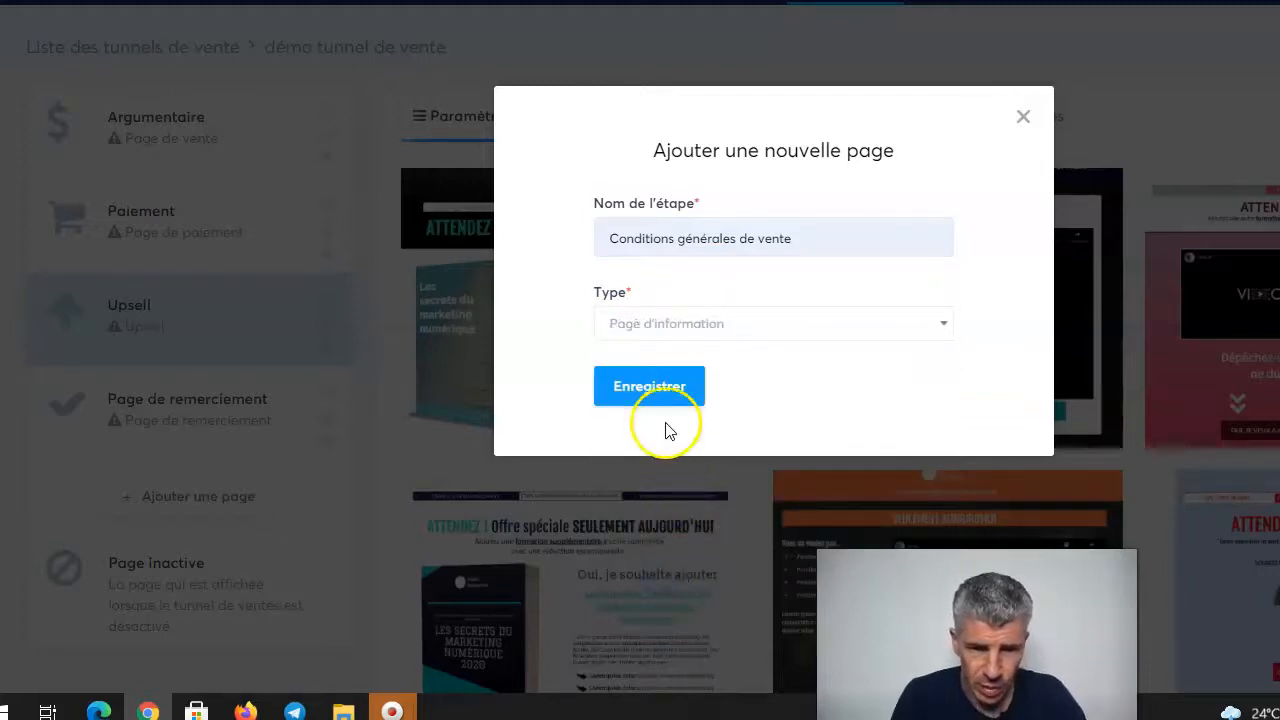
{"action": "left_click", "coordinate": [660, 390]}
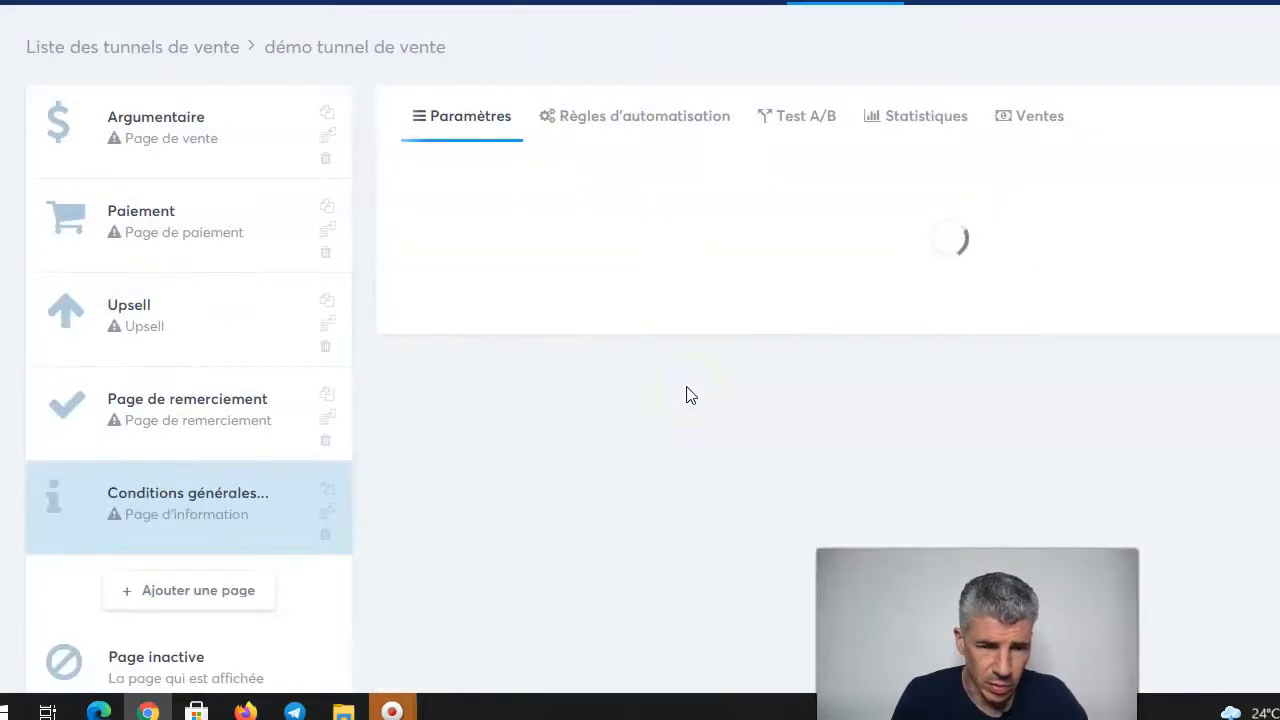
Step: Apply the "Révélé : Comment construire votre propre tunnel de marketing" template to the Argumentaire sales page
{"action": "left_click", "coordinate": [286, 423]}
{"action": "left_click", "coordinate": [218, 513]}
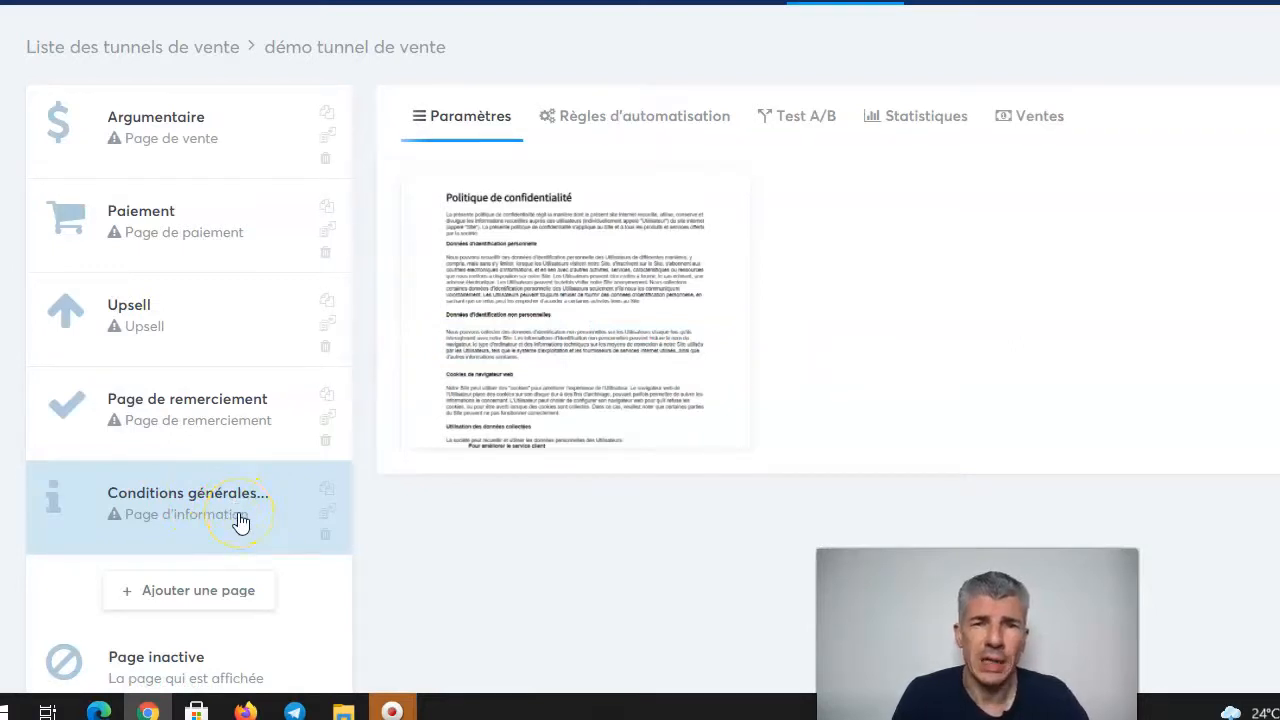
{"action": "left_click", "coordinate": [152, 145]}
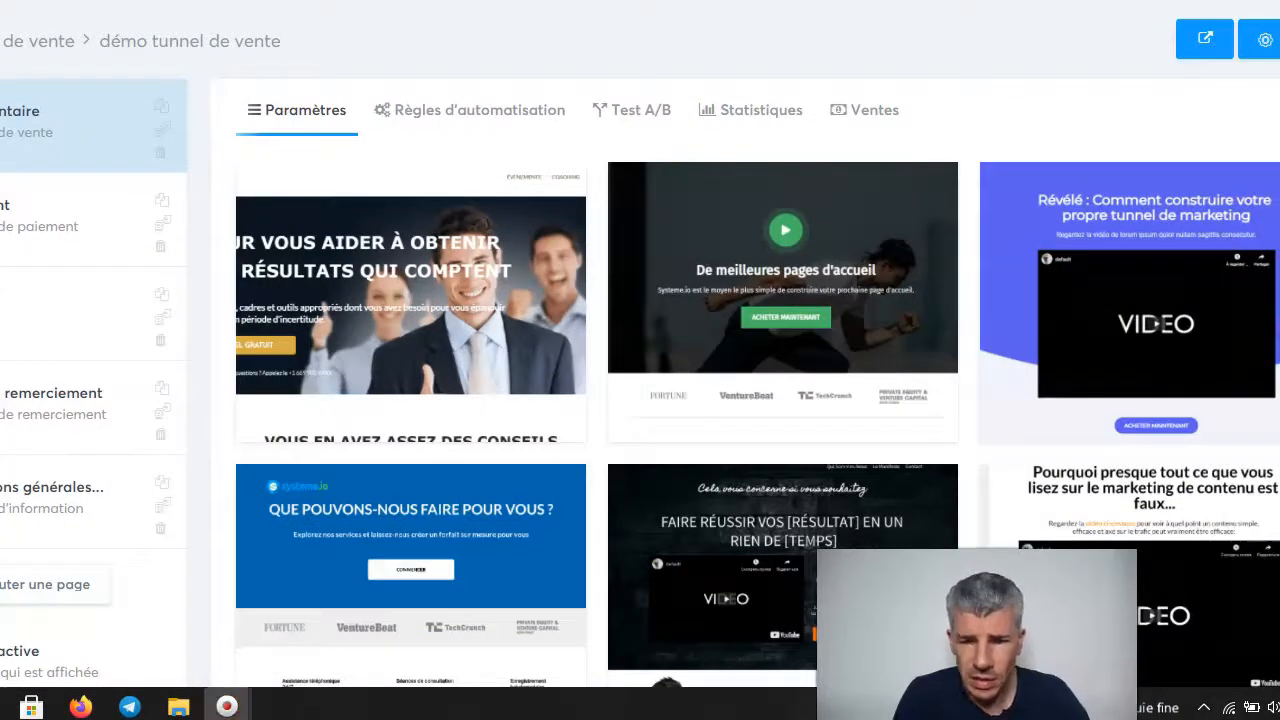
{"action": "mouse_move", "coordinate": [1082, 277]}
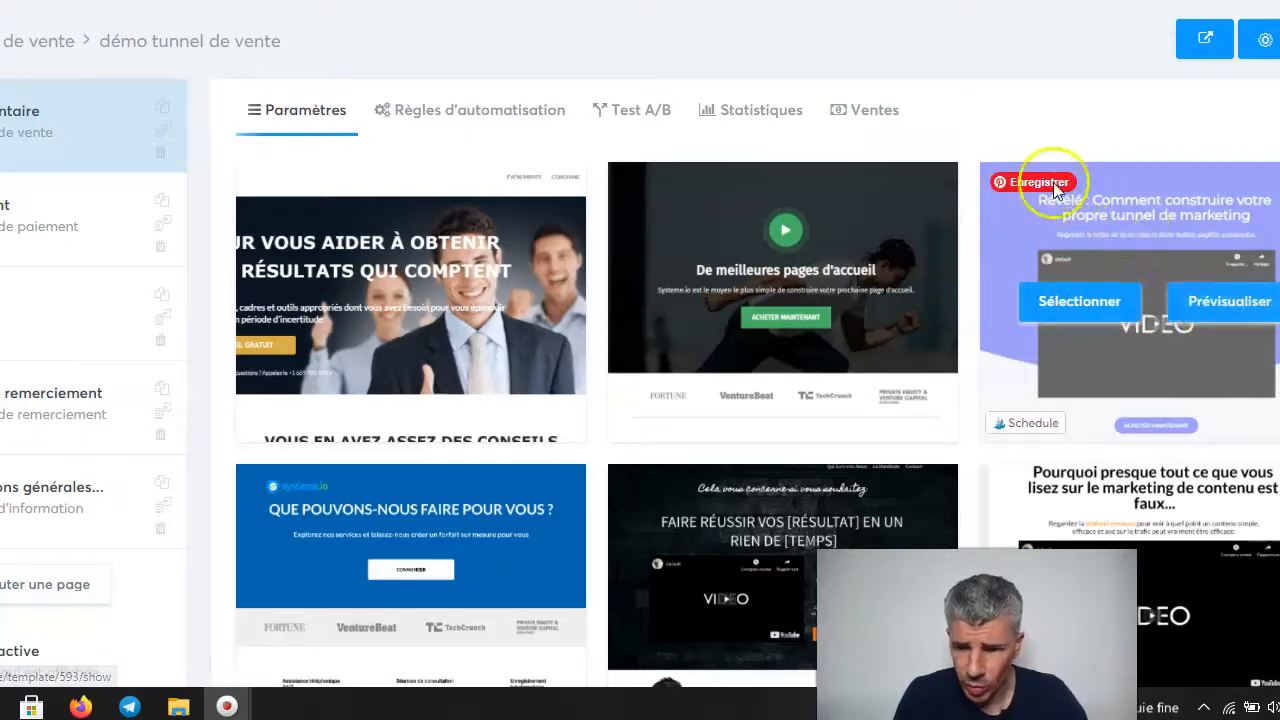
{"action": "left_click", "coordinate": [1068, 310]}
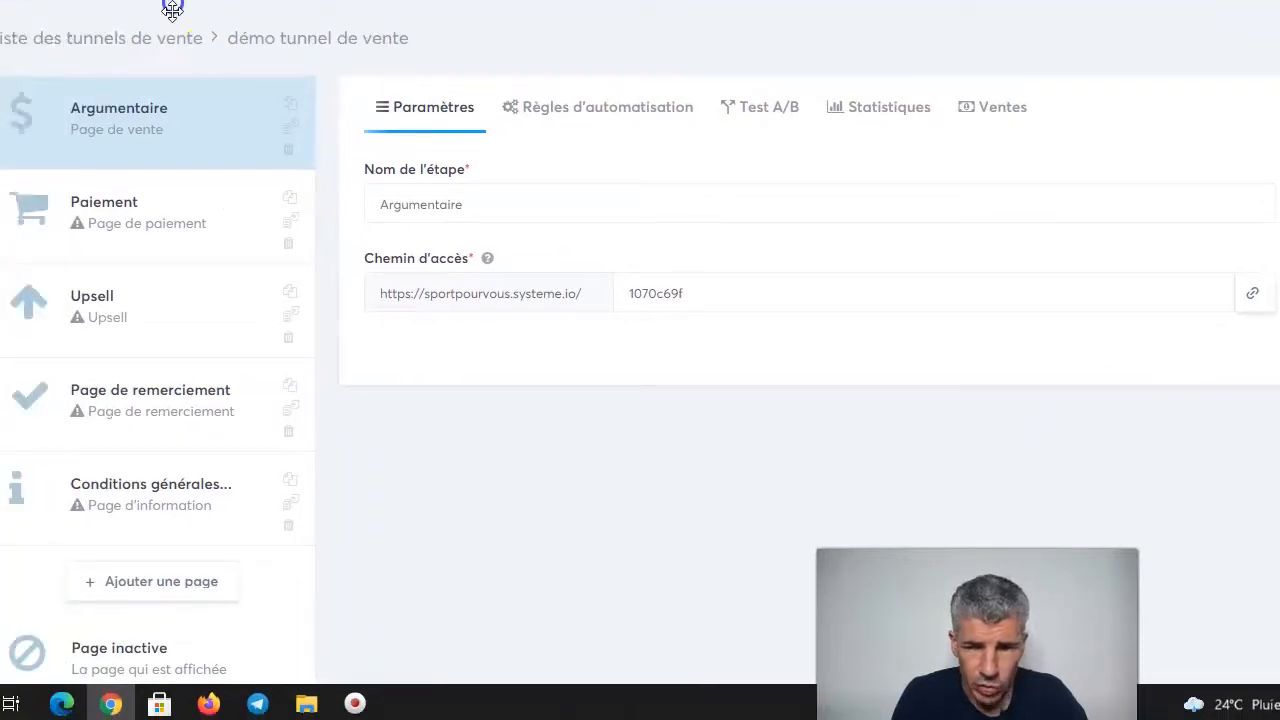
Step: Apply the white payment template with the 97€ bullet list and orange corner to the Paiement page
{"action": "left_click", "coordinate": [163, 200]}
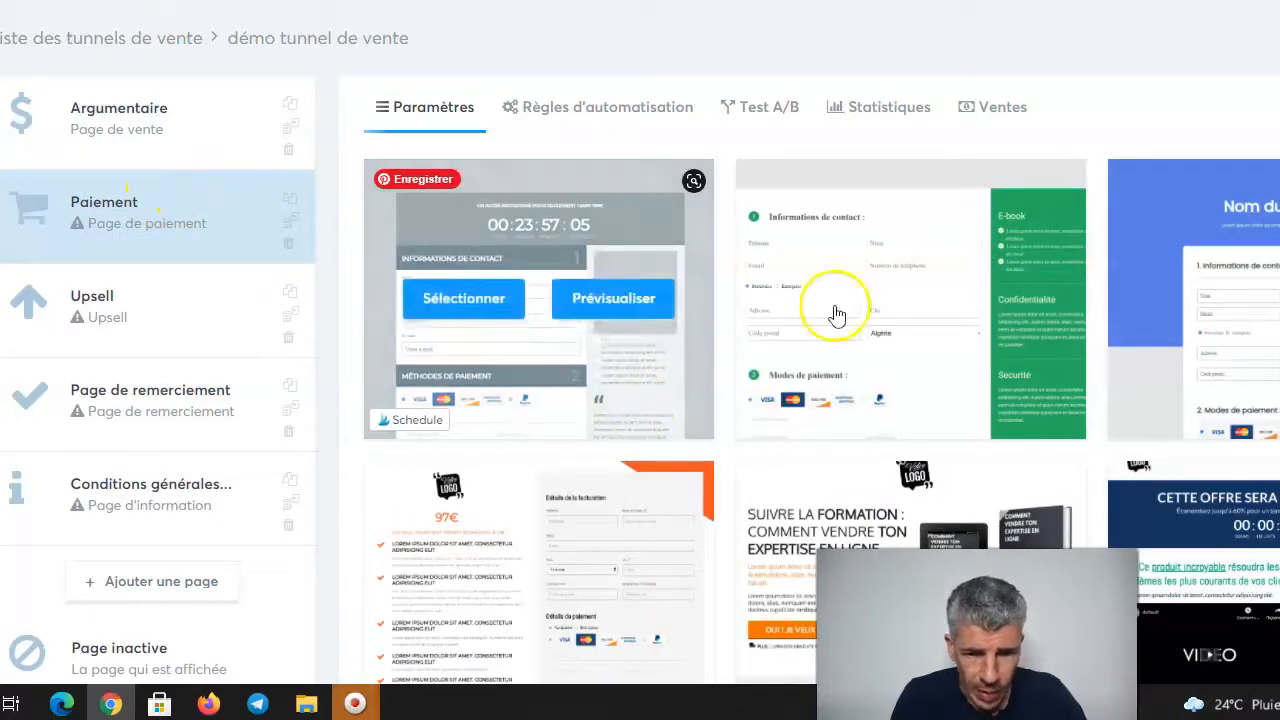
{"action": "scroll", "coordinate": [984, 278], "scroll_direction": "down", "scroll_amount": 1}
{"action": "scroll", "coordinate": [984, 278], "scroll_direction": "down", "scroll_amount": 2}
{"action": "mouse_move", "coordinate": [509, 389]}
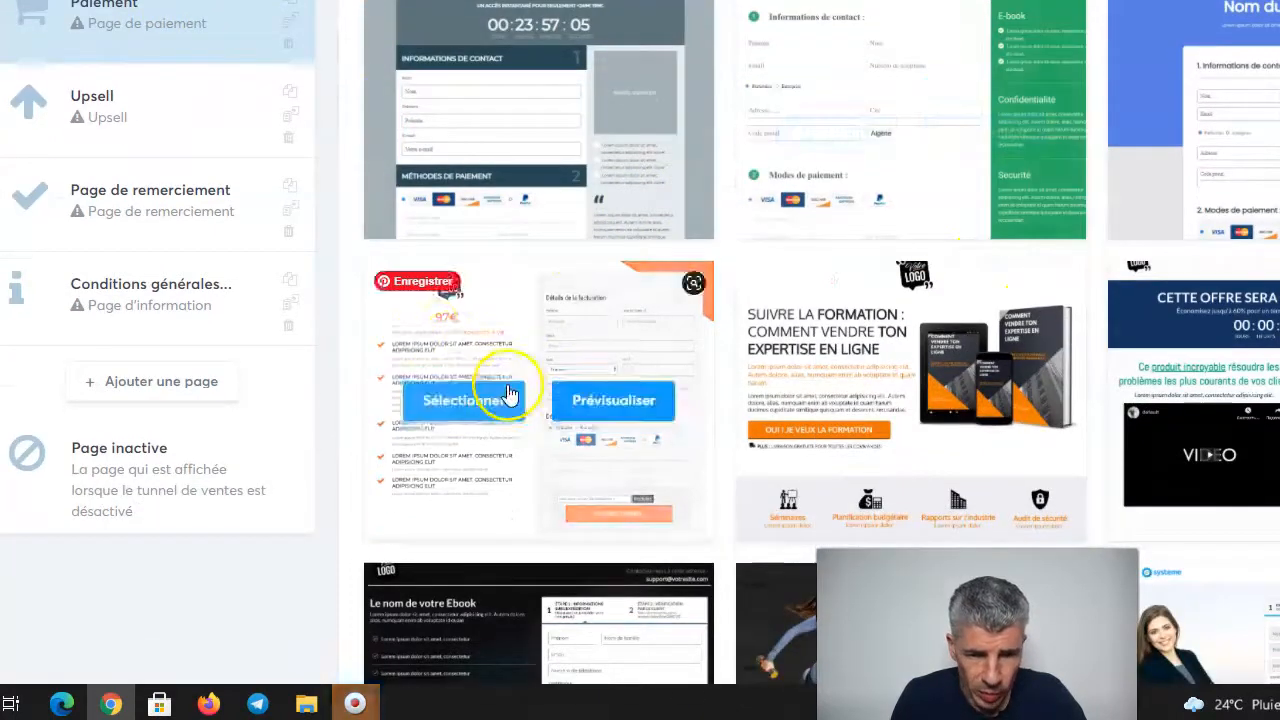
{"action": "left_click", "coordinate": [455, 397]}
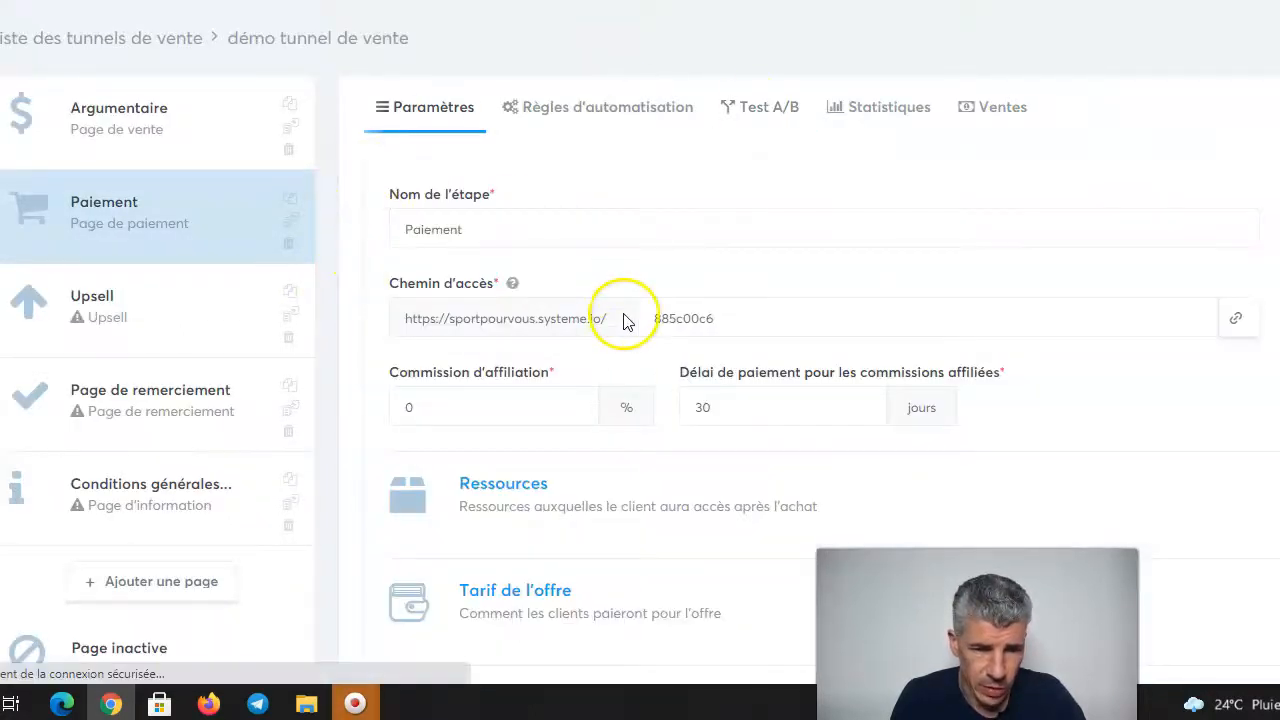
Step: Apply the "ATTENDEZ ! Ne manquez pas cette offre" template to the Upsell page
{"action": "left_click", "coordinate": [122, 134]}
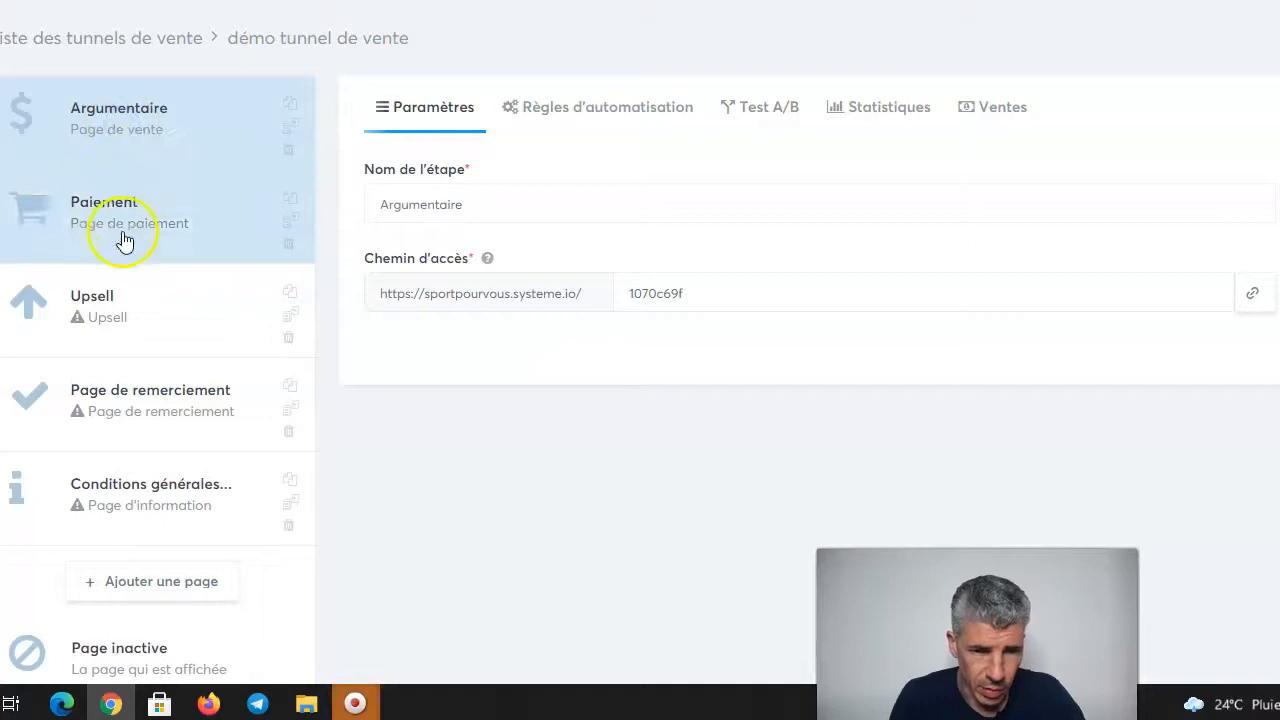
{"action": "left_click", "coordinate": [91, 298]}
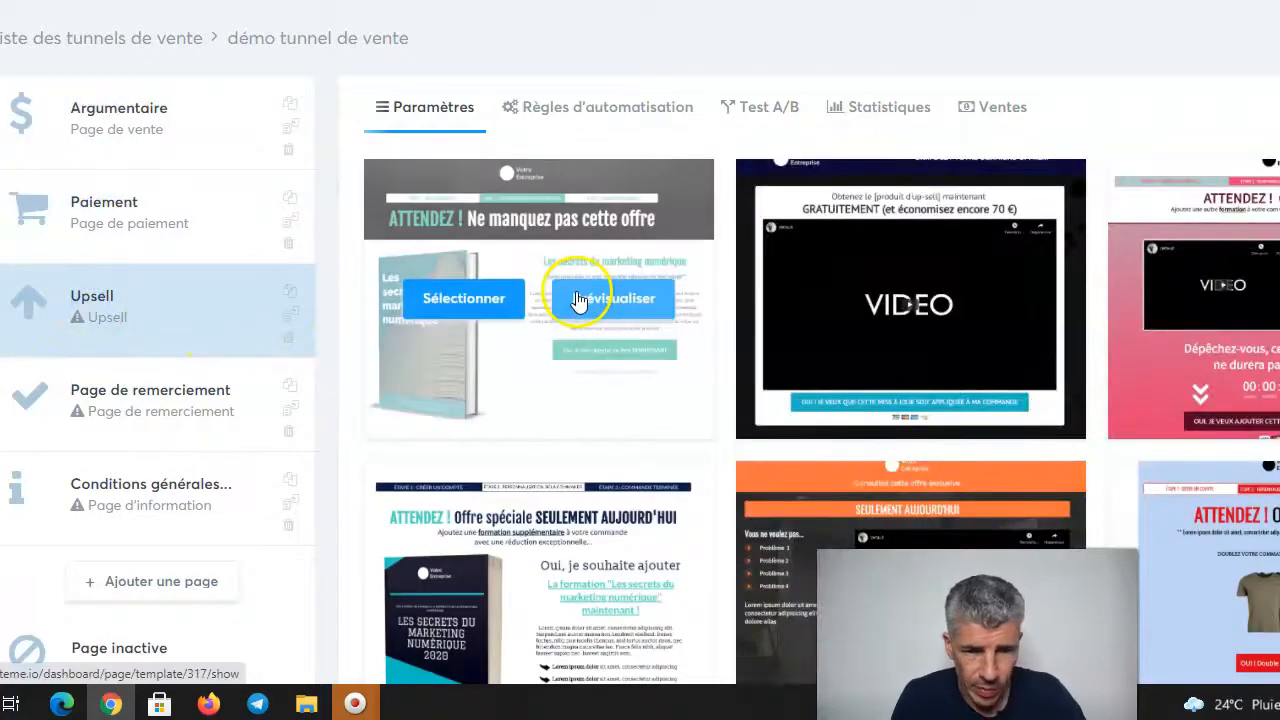
{"action": "scroll", "coordinate": [578, 296], "scroll_direction": "down", "scroll_amount": 1}
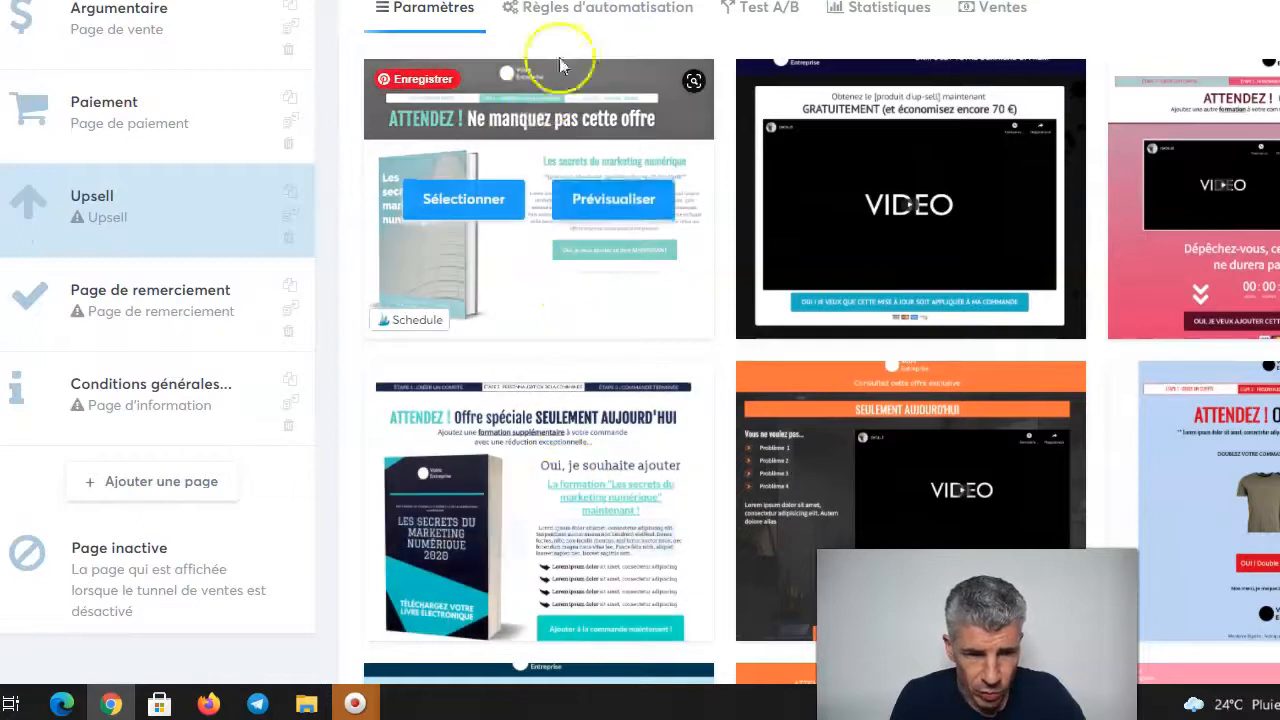
{"action": "left_click", "coordinate": [463, 204]}
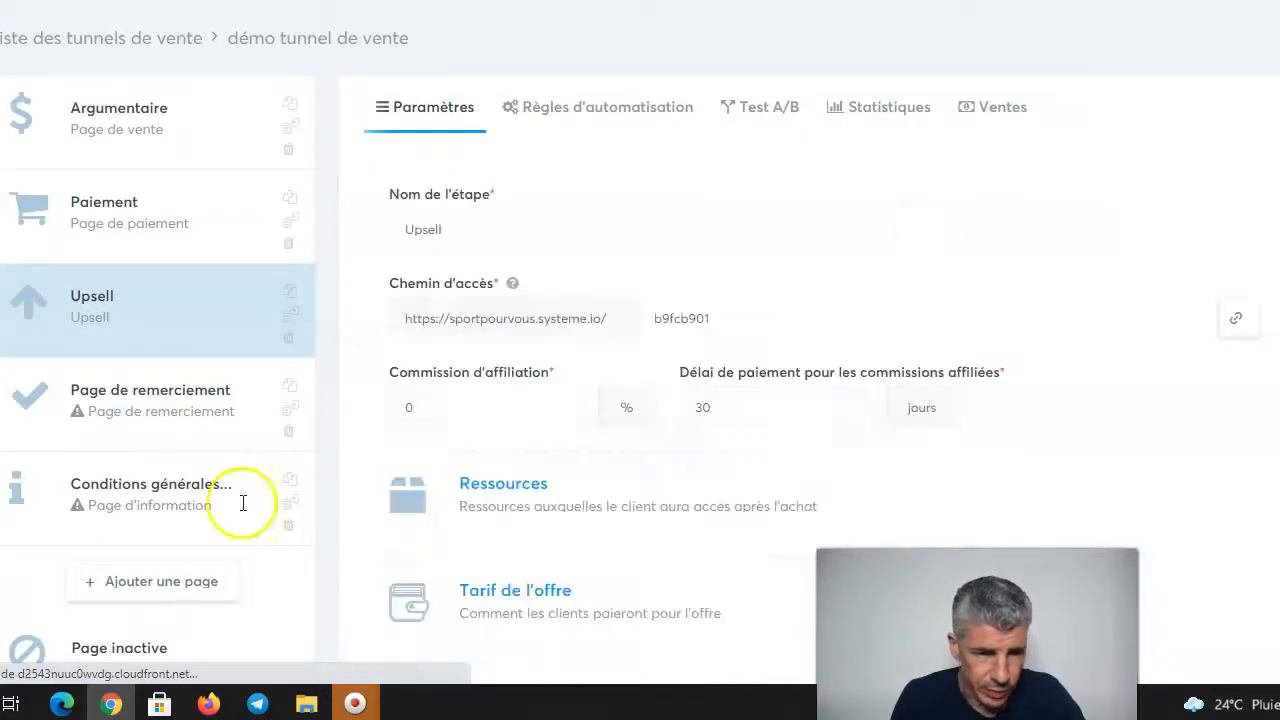
Step: Apply the gray "MERCI POUR VOTRE COMMANDE !" template to the Page de remerciement and the "Politique de confidentialité" template to the Conditions générales page
{"action": "left_click", "coordinate": [137, 404]}
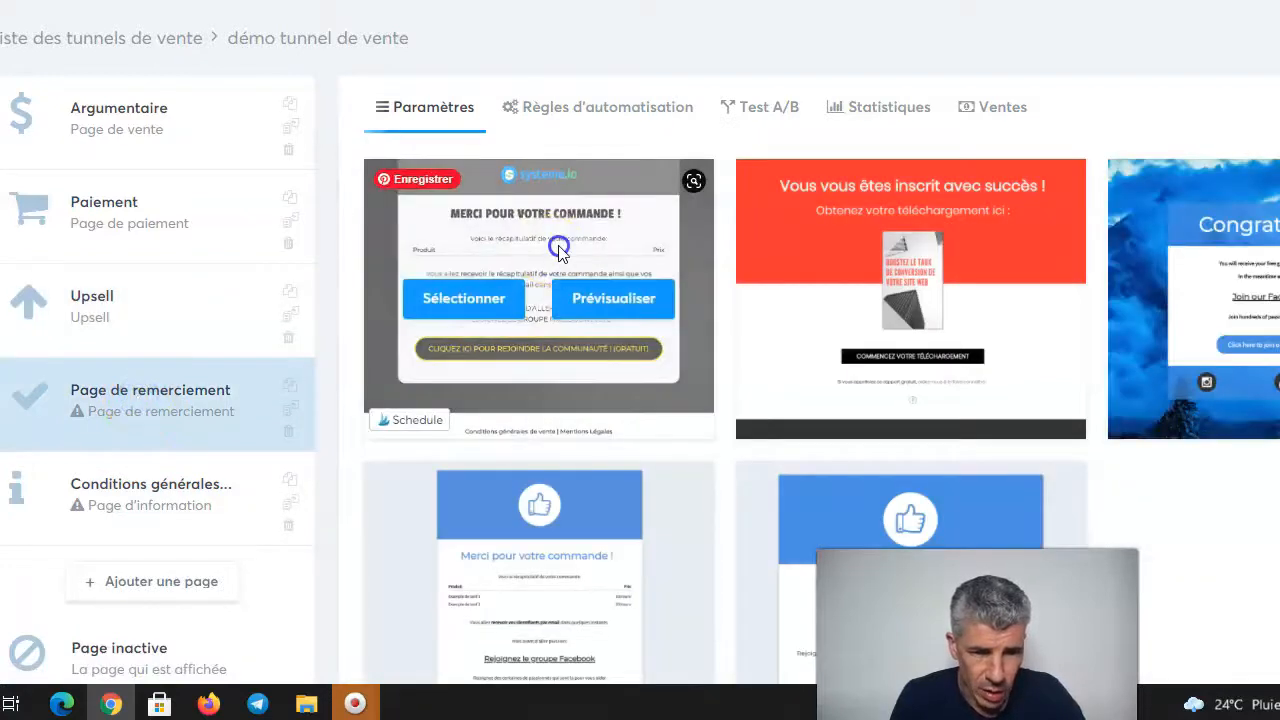
{"action": "left_click", "coordinate": [455, 299]}
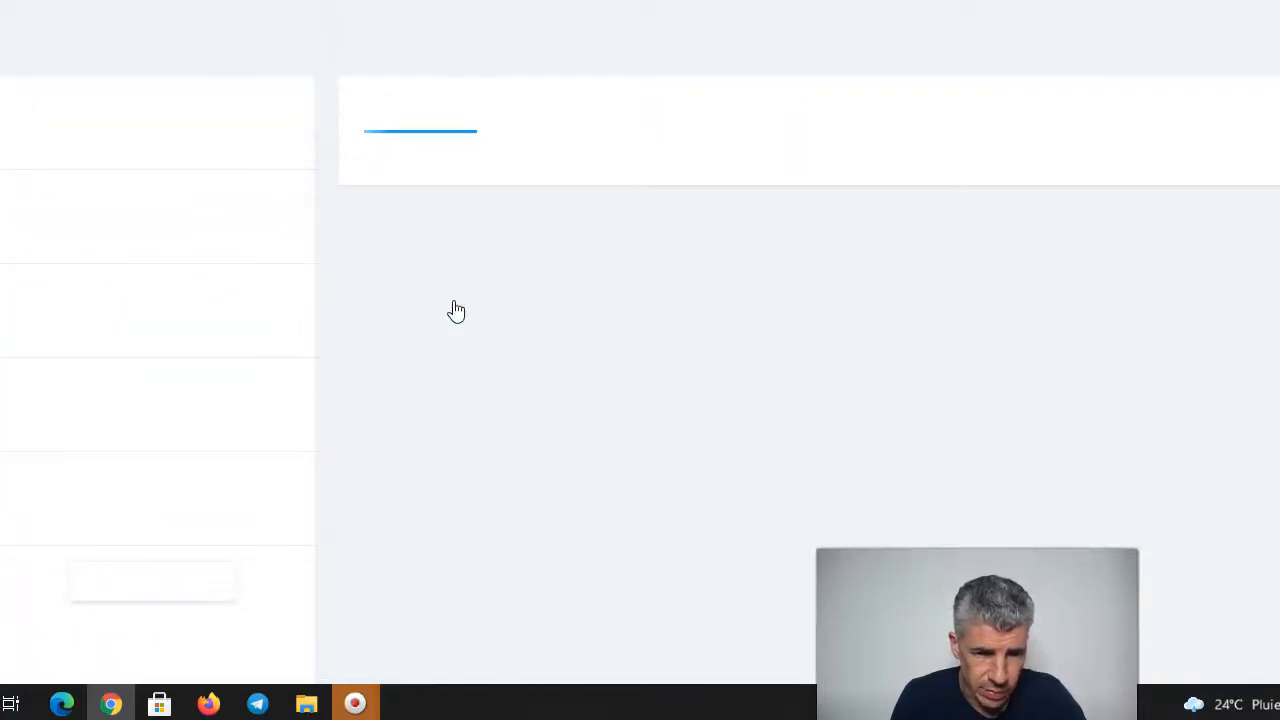
{"action": "left_click", "coordinate": [210, 487]}
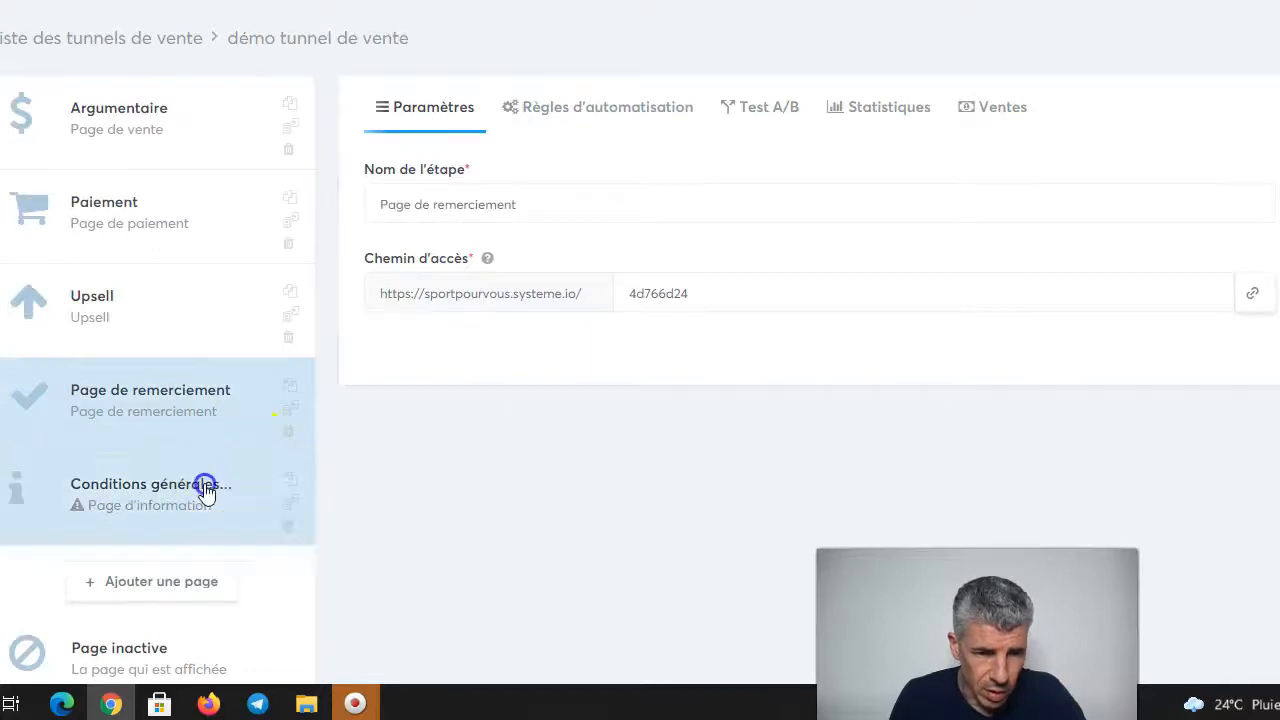
{"action": "mouse_move", "coordinate": [510, 292]}
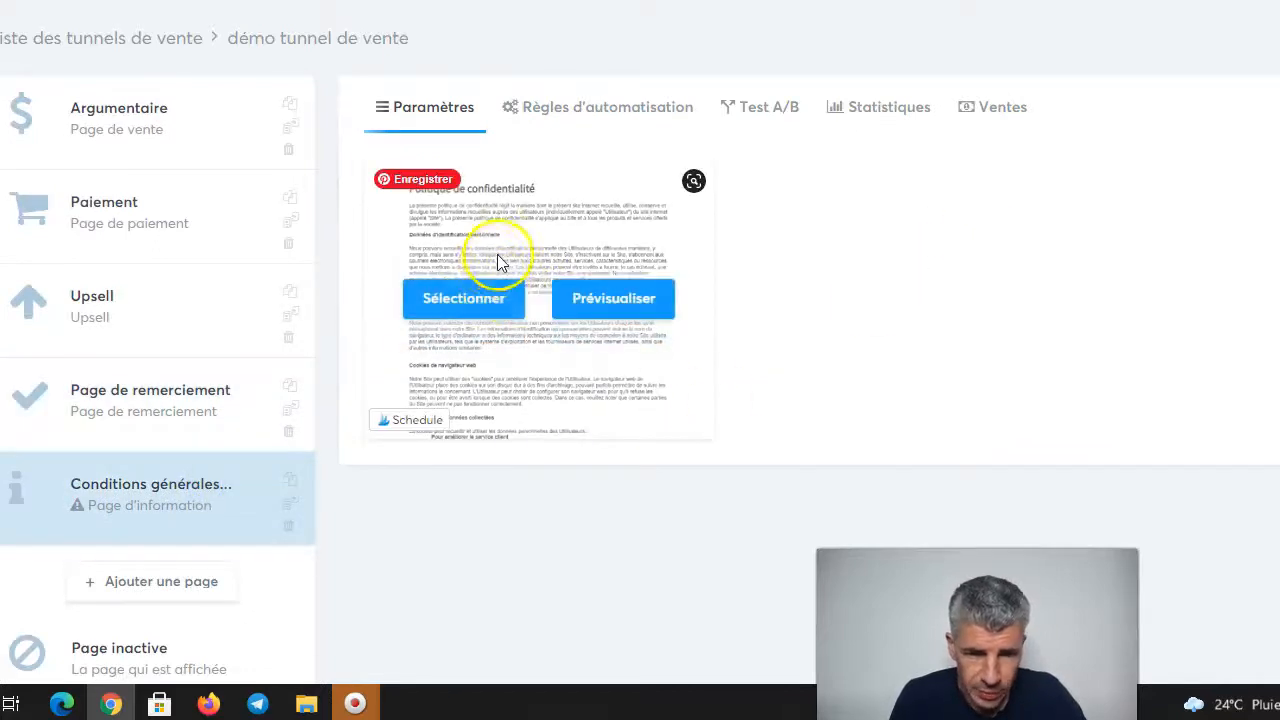
{"action": "left_click", "coordinate": [473, 309]}
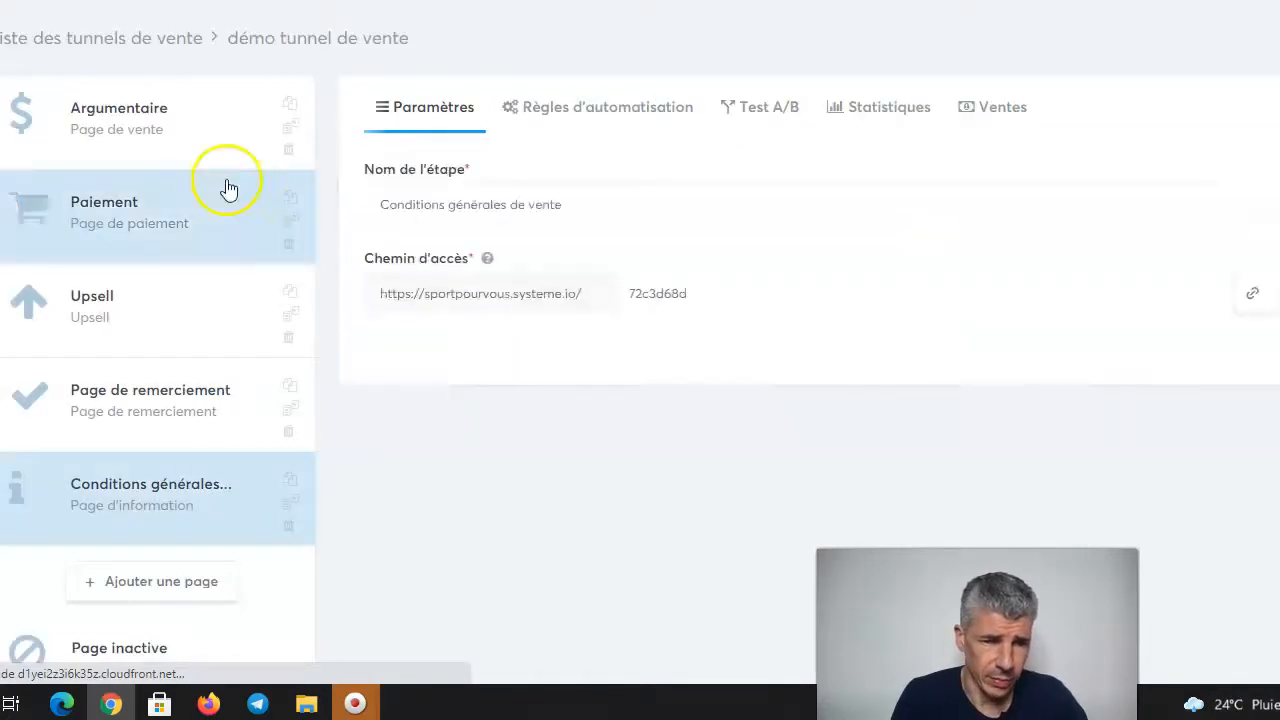
Step: Open the Argumentaire sales page in the page editor
{"action": "left_click", "coordinate": [138, 137]}
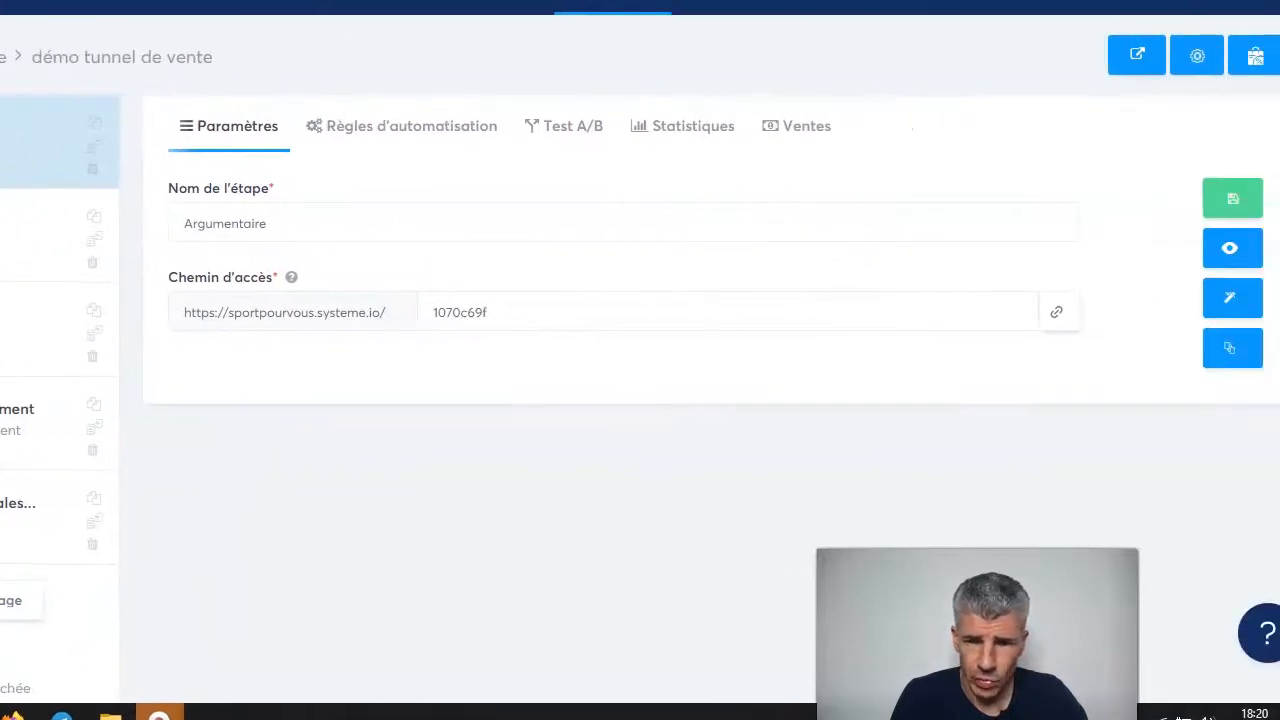
{"action": "left_click", "coordinate": [1231, 297]}
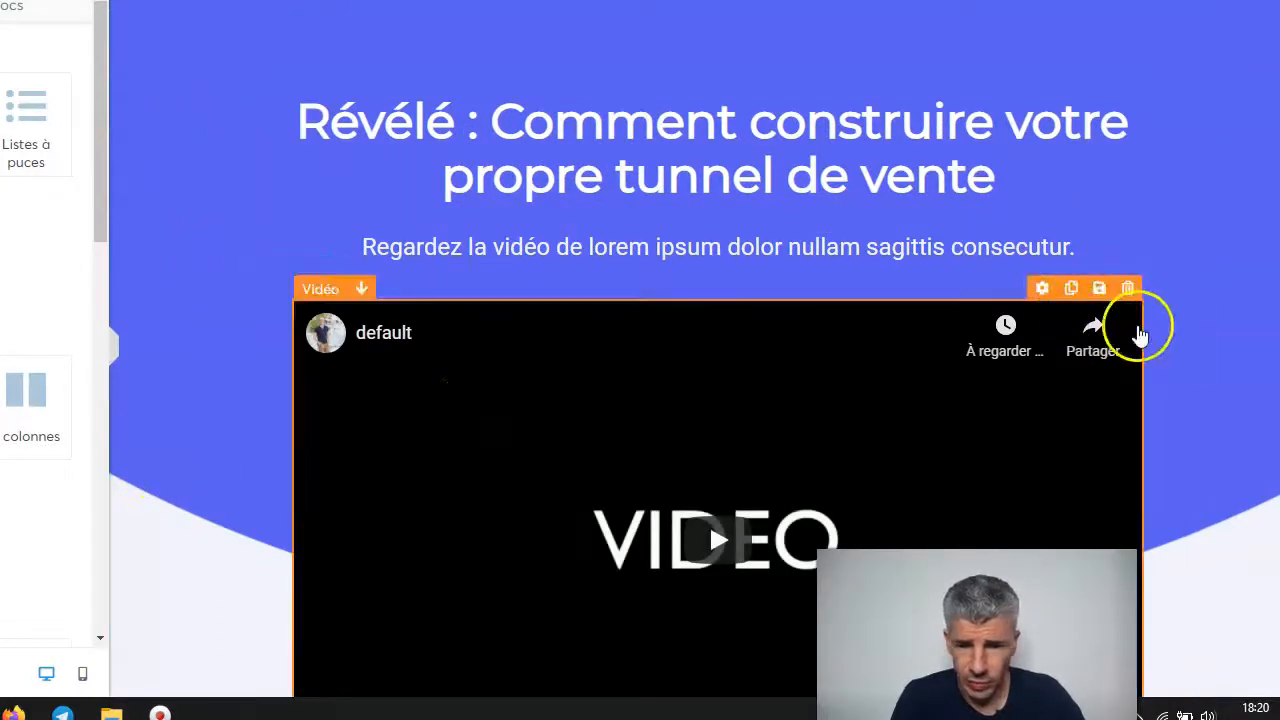
Step: Examine the sales page template's headline, video, purchase button, payment logos and product sections
{"action": "scroll", "coordinate": [1140, 335], "scroll_direction": "down", "scroll_amount": 2}
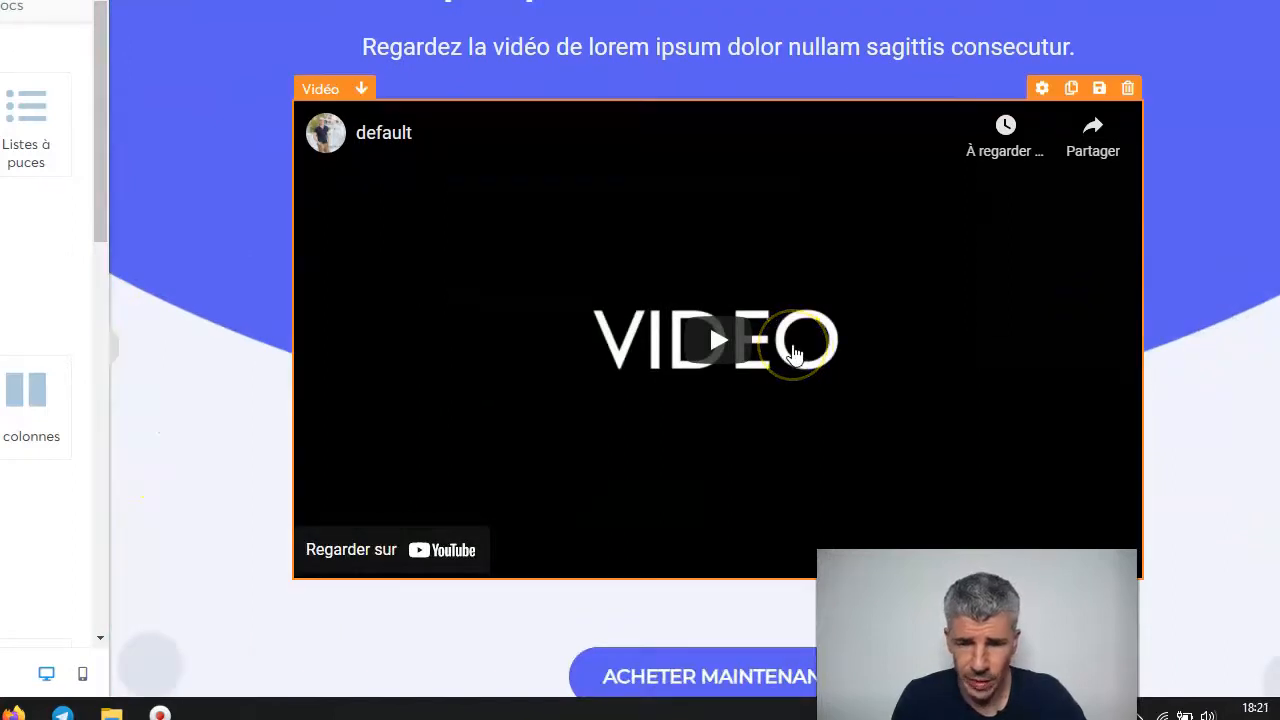
{"action": "scroll", "coordinate": [794, 355], "scroll_direction": "down", "scroll_amount": 1}
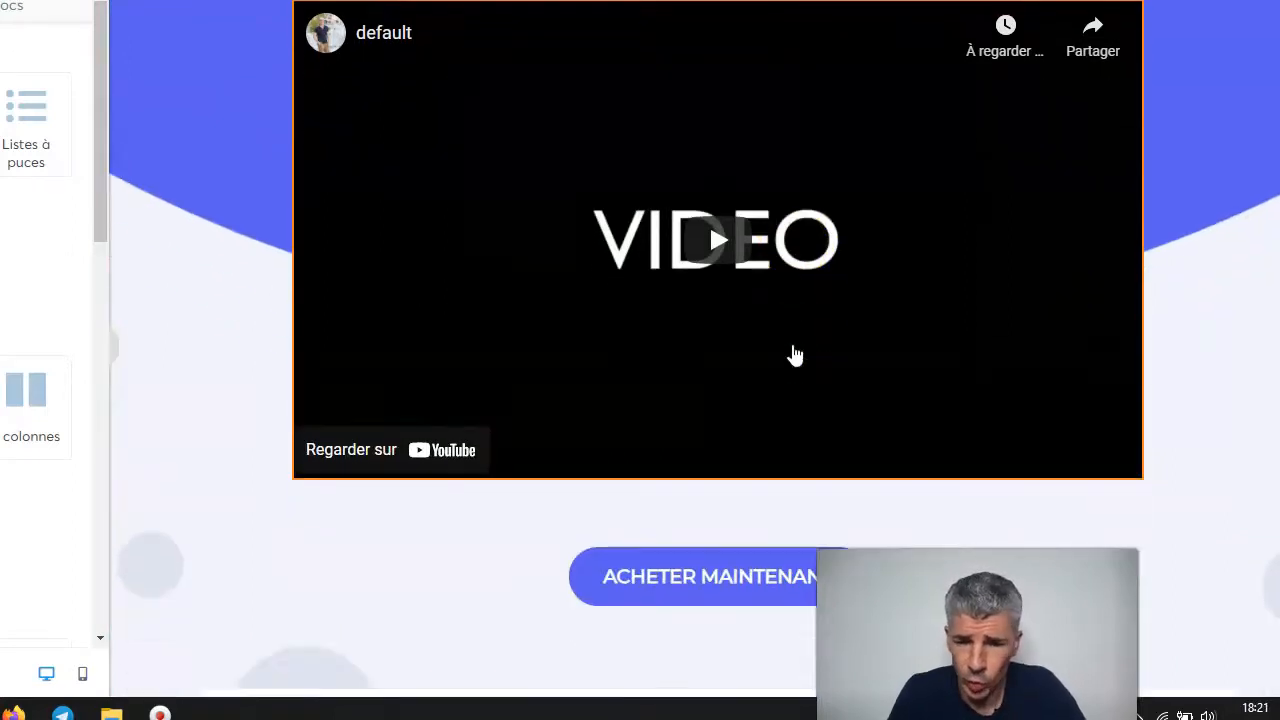
{"action": "scroll", "coordinate": [794, 350], "scroll_direction": "down", "scroll_amount": 4}
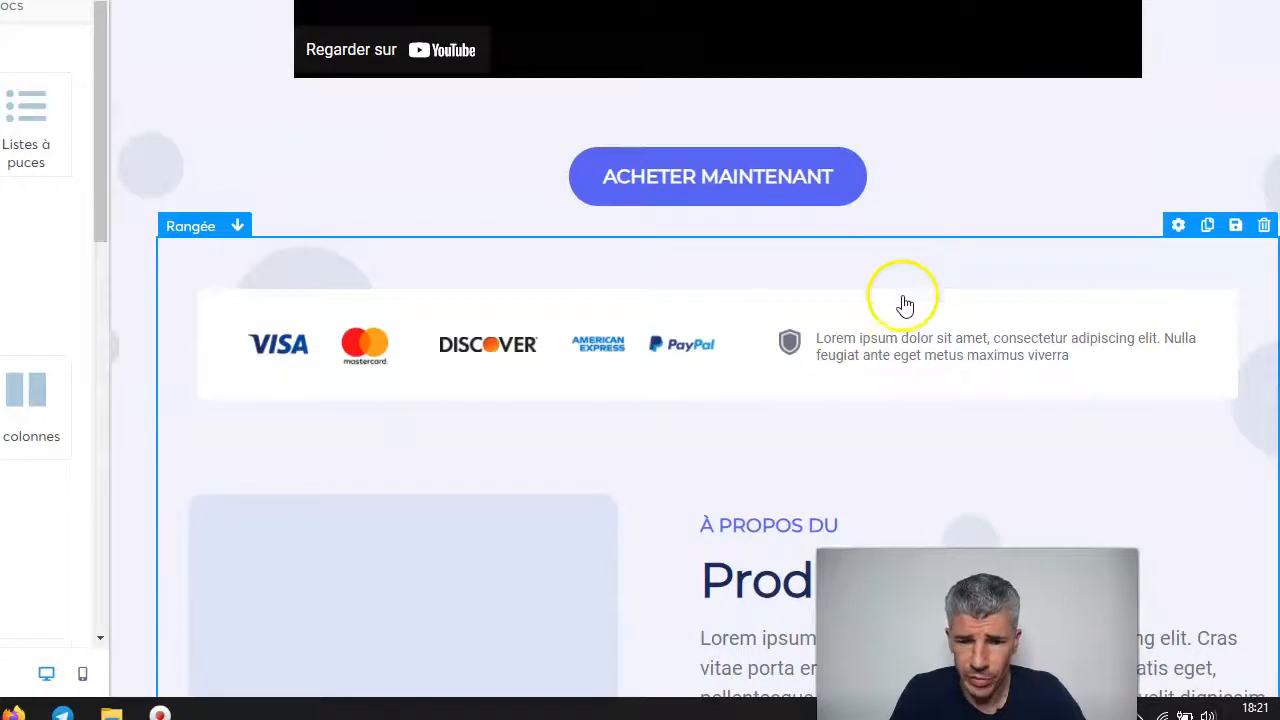
{"action": "scroll", "coordinate": [905, 330], "scroll_direction": "down", "scroll_amount": 2}
{"action": "scroll", "coordinate": [915, 373], "scroll_direction": "down", "scroll_amount": 2}
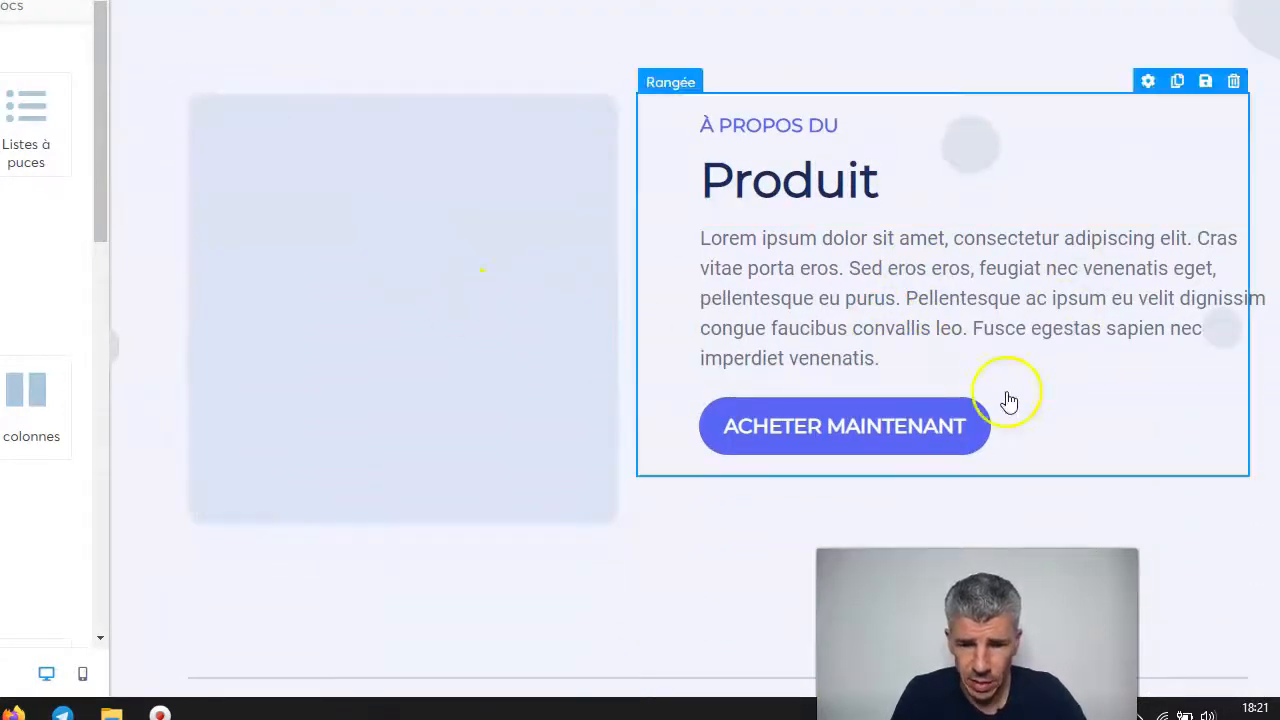
{"action": "scroll", "coordinate": [329, 262], "scroll_direction": "down", "scroll_amount": 1}
{"action": "scroll", "coordinate": [597, 223], "scroll_direction": "up", "scroll_amount": 1}
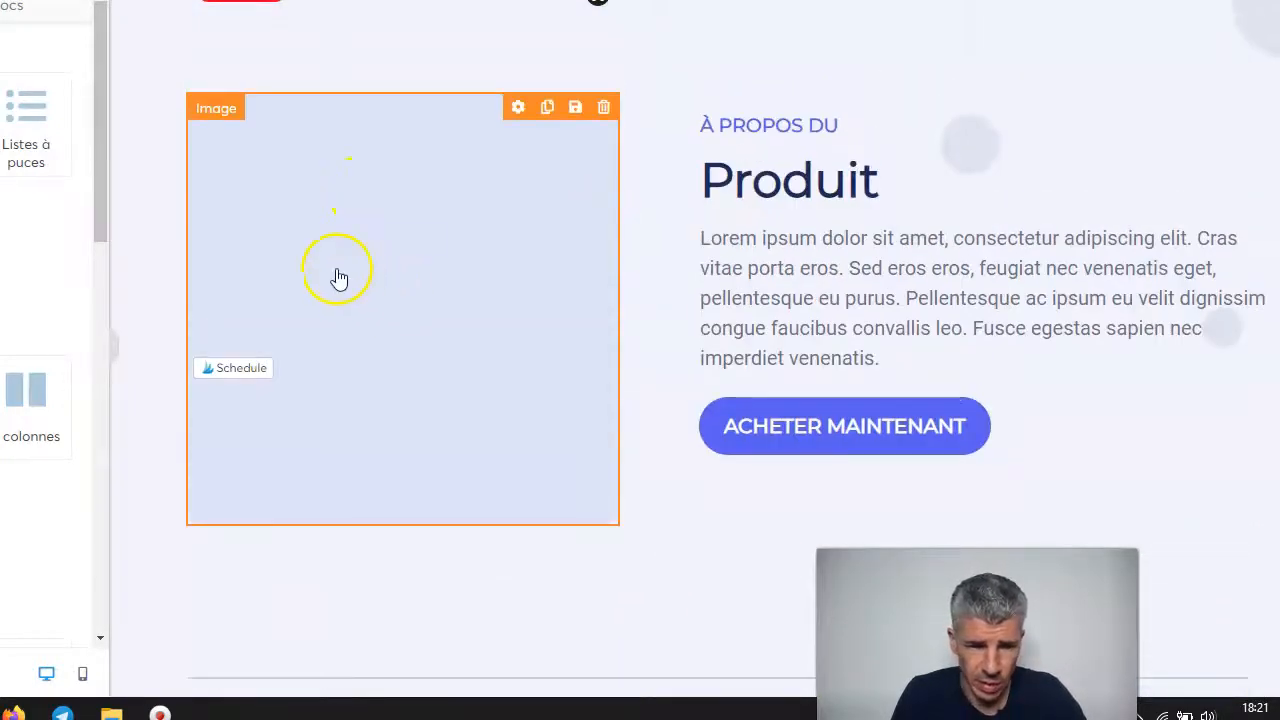
{"action": "scroll", "coordinate": [799, 347], "scroll_direction": "down", "scroll_amount": 3}
{"action": "scroll", "coordinate": [796, 348], "scroll_direction": "down", "scroll_amount": 5}
{"action": "scroll", "coordinate": [791, 348], "scroll_direction": "up", "scroll_amount": 10}
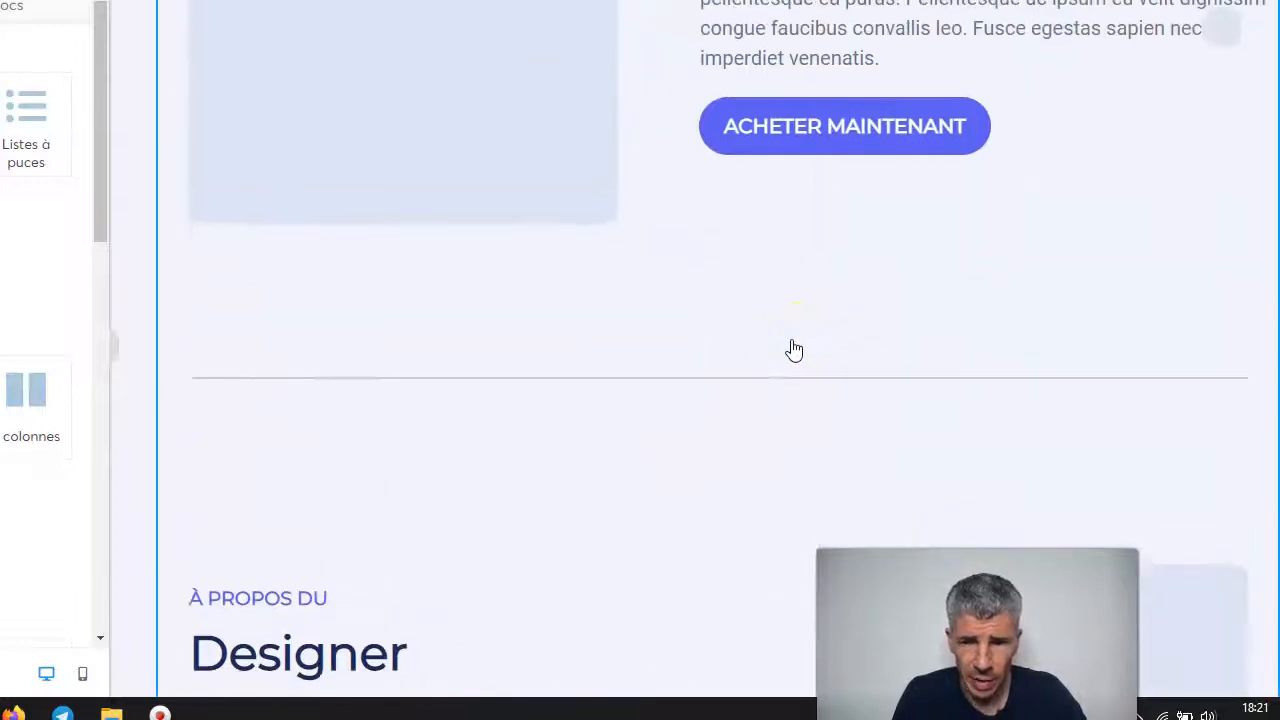
{"action": "scroll", "coordinate": [790, 348], "scroll_direction": "up", "scroll_amount": 5}
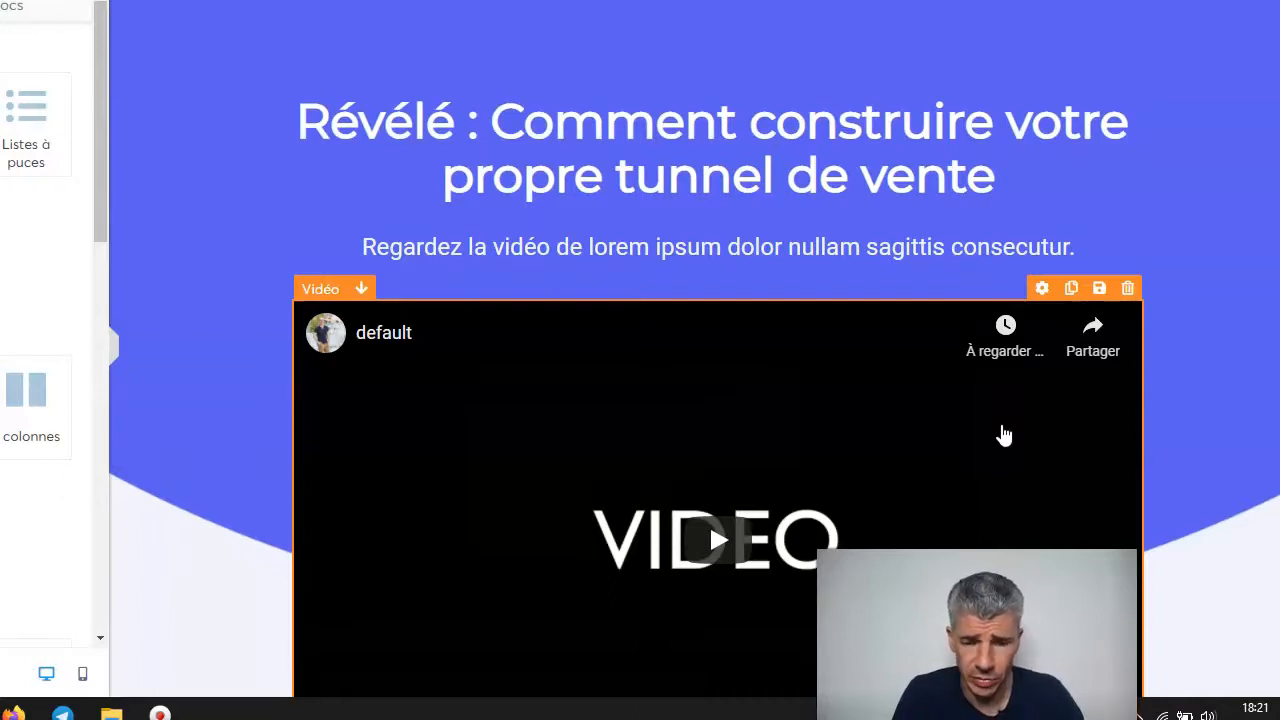
Step: Set the action of the "ACHETER MAINTENANT" button below the video to "Vers l'étape suivante dans le tunnel" and save the page
{"action": "scroll", "coordinate": [1004, 435], "scroll_direction": "down", "scroll_amount": 4}
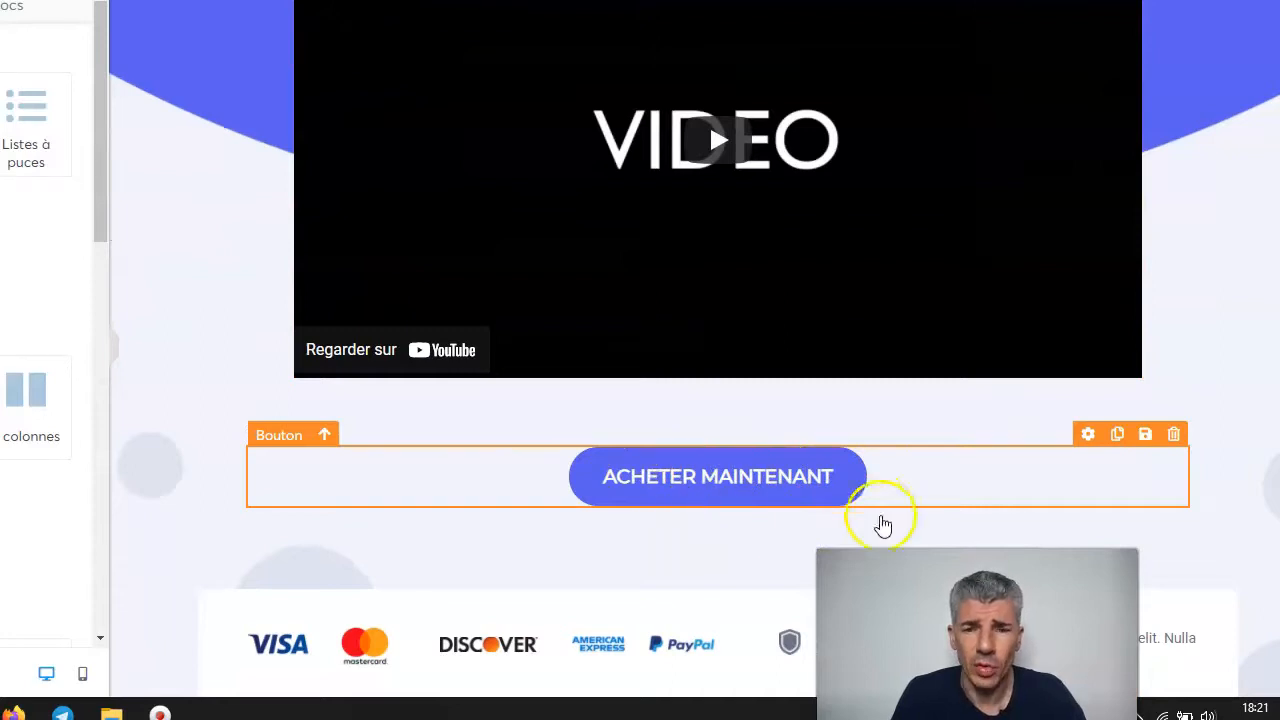
{"action": "scroll", "coordinate": [925, 535], "scroll_direction": "down", "scroll_amount": 1}
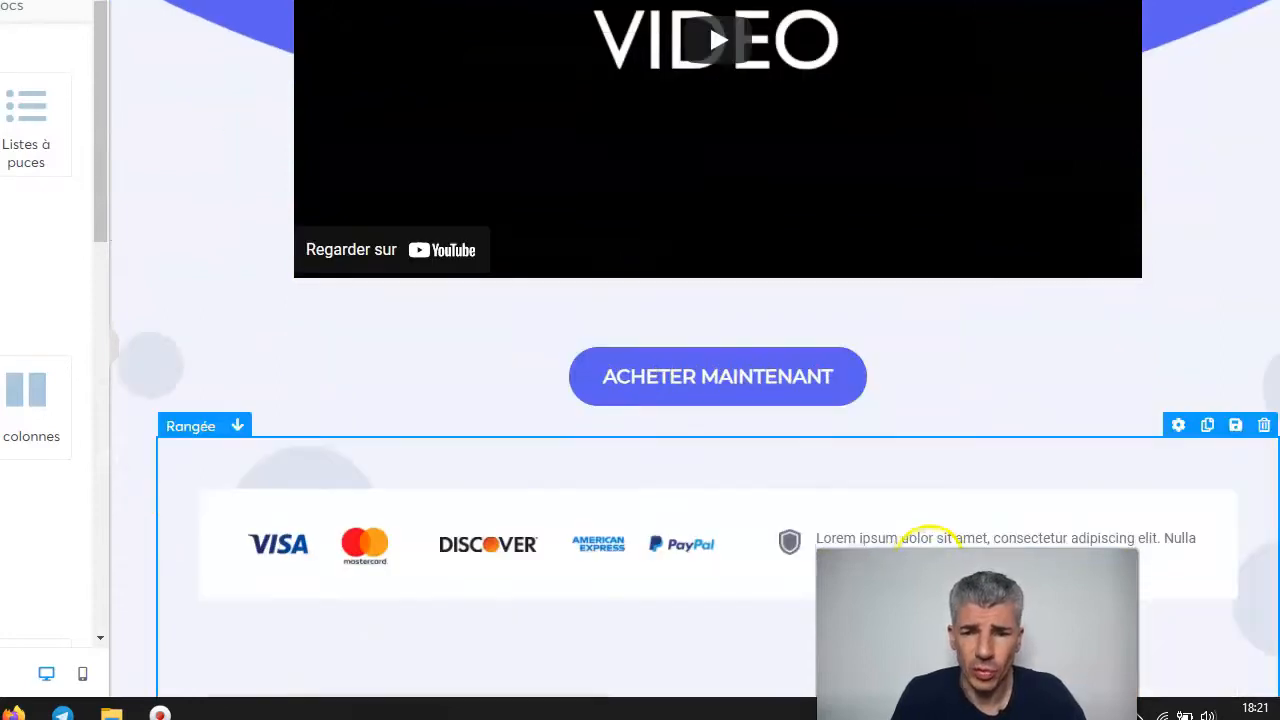
{"action": "left_click", "coordinate": [726, 378]}
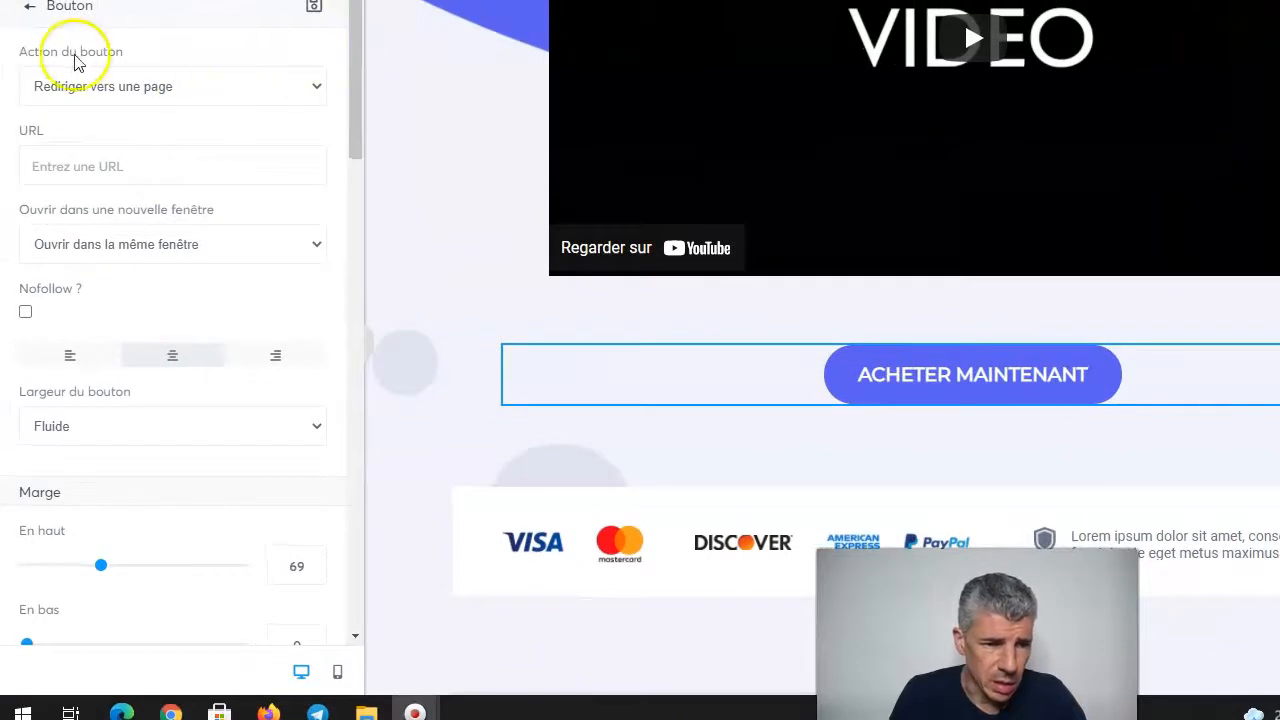
{"action": "left_click", "coordinate": [266, 88]}
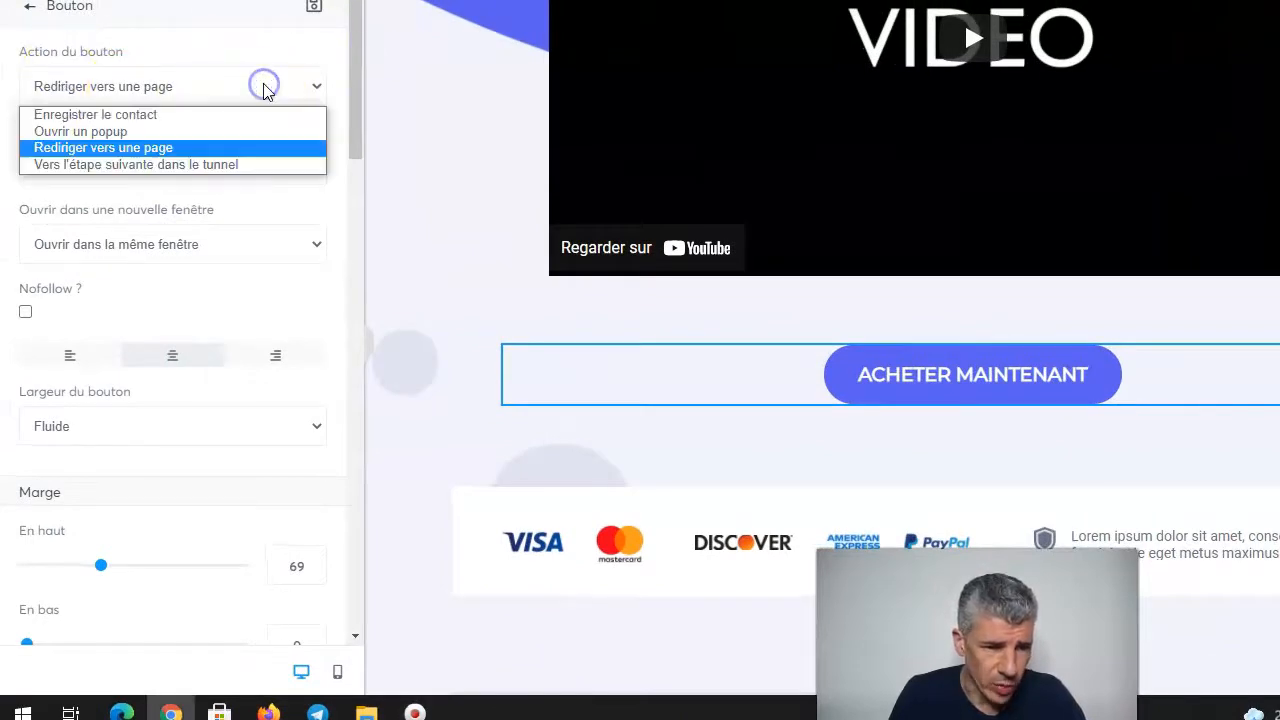
{"action": "left_click", "coordinate": [176, 165]}
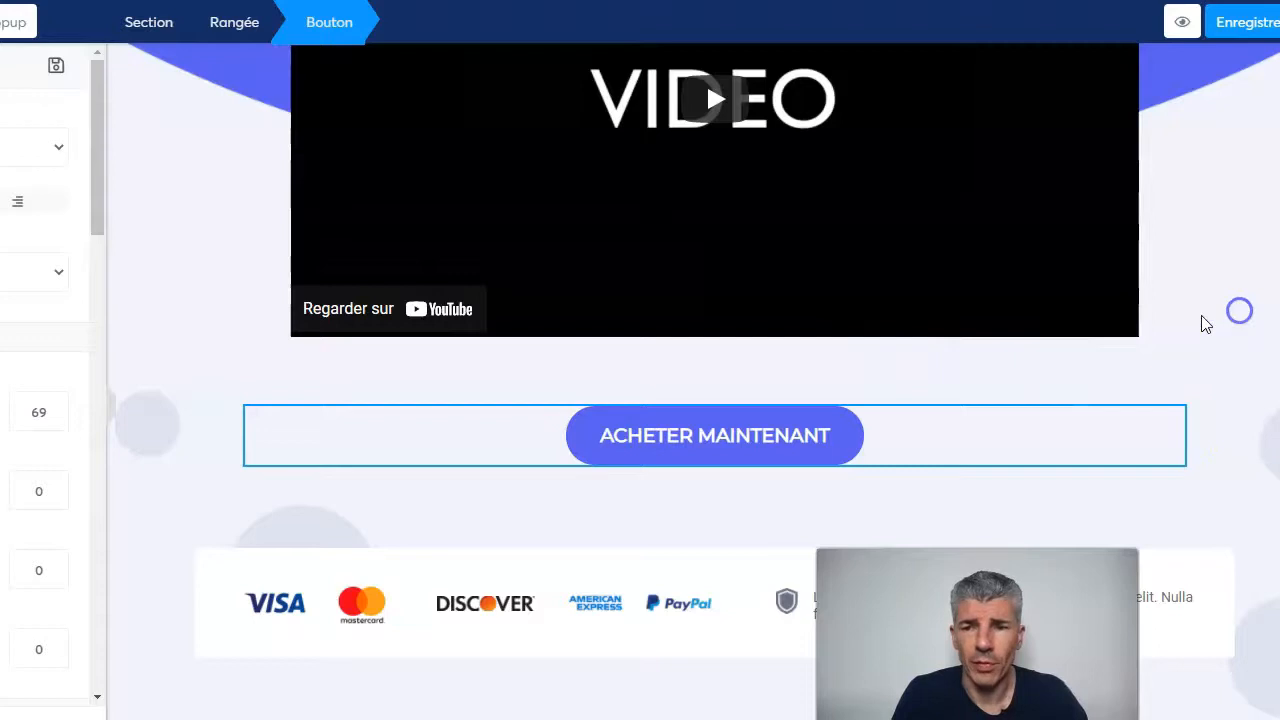
{"action": "left_click", "coordinate": [1239, 311]}
{"action": "scroll", "coordinate": [1054, 345], "scroll_direction": "up", "scroll_amount": 5}
{"action": "scroll", "coordinate": [1054, 345], "scroll_direction": "down", "scroll_amount": 1}
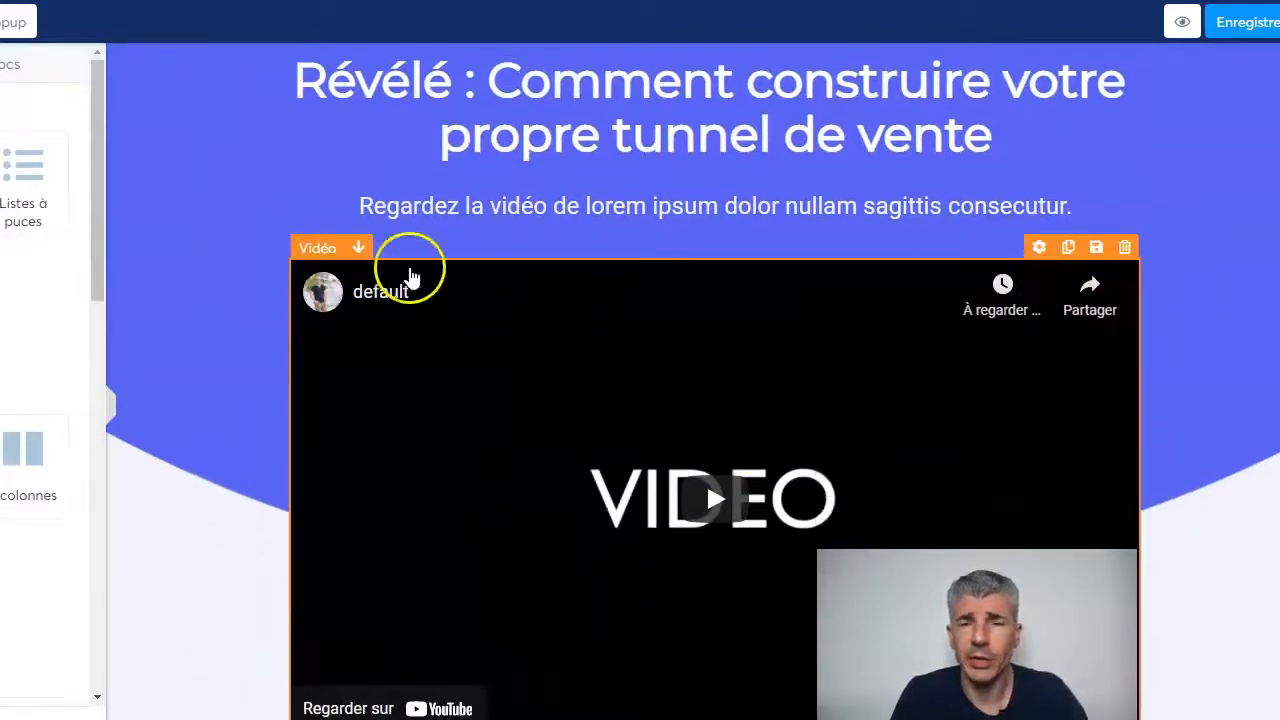
{"action": "scroll", "coordinate": [591, 420], "scroll_direction": "down", "scroll_amount": 5}
{"action": "left_click", "coordinate": [704, 352]}
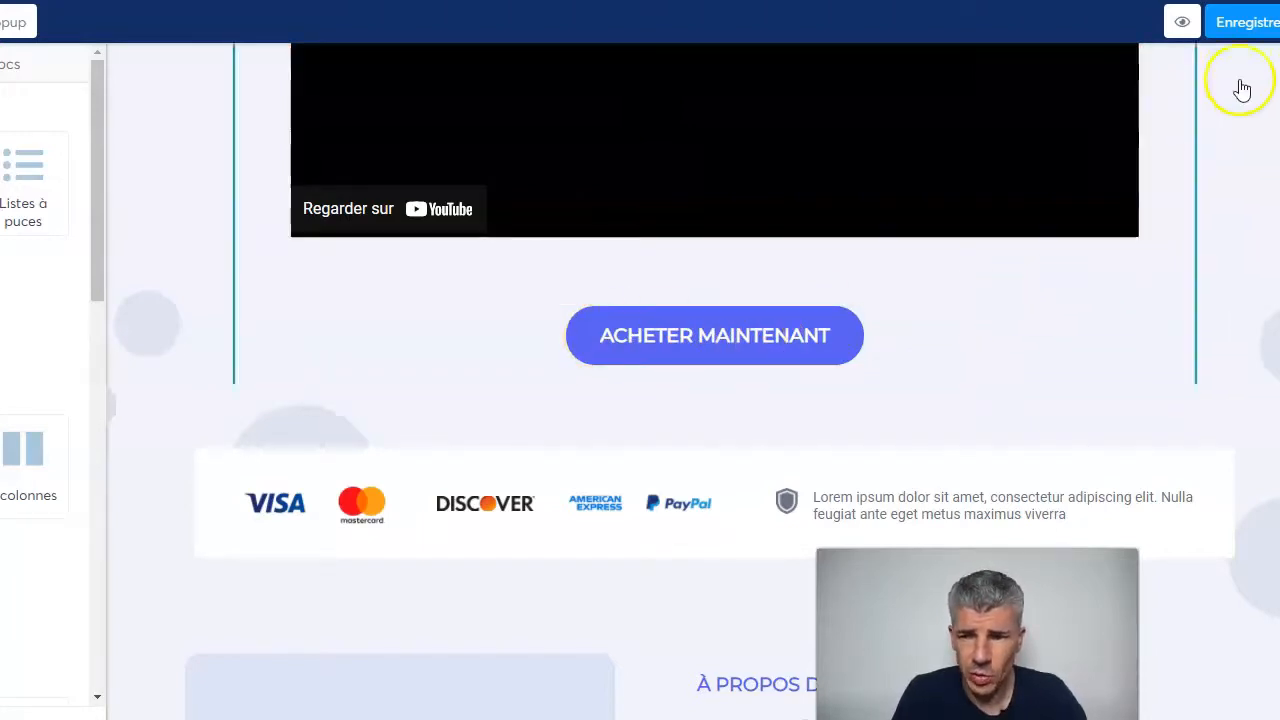
{"action": "left_click", "coordinate": [1245, 24]}
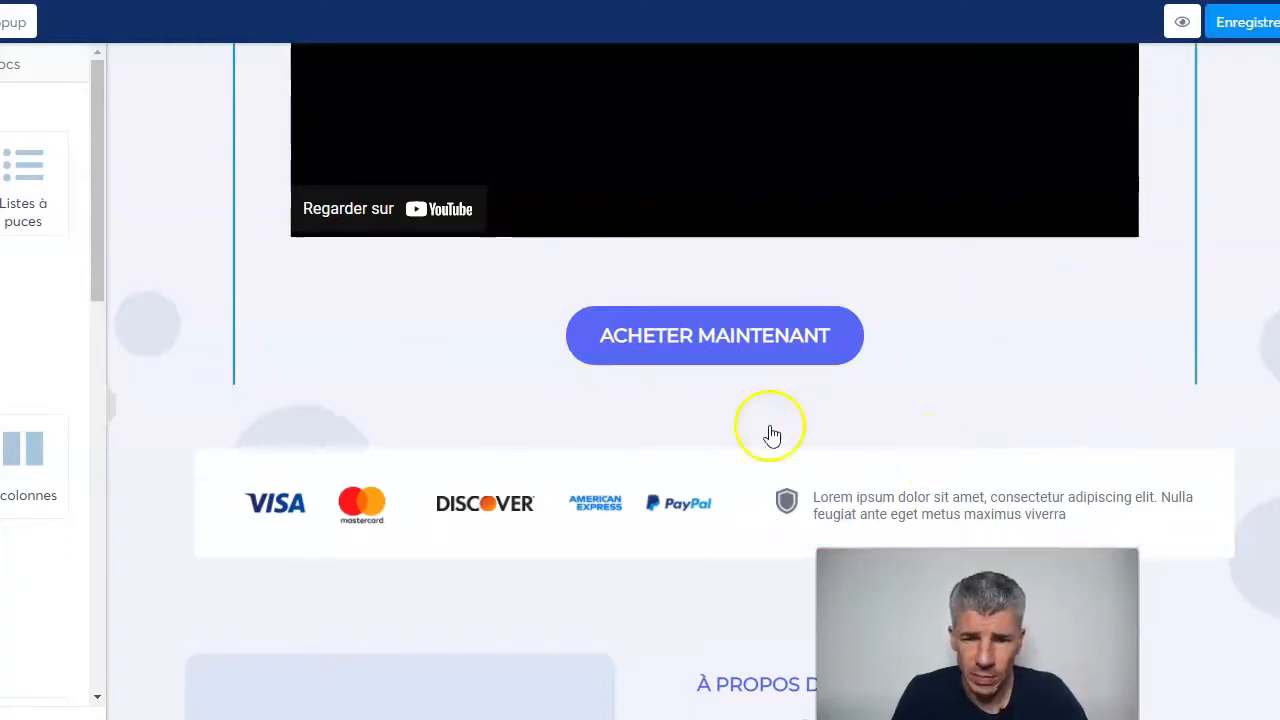
Step: Set the action of the product section's "ACHETER MAINTENANT" button to "Vers l'étape suivante dans le tunnel" and return to the funnel's page list
{"action": "scroll", "coordinate": [790, 450], "scroll_direction": "down", "scroll_amount": 3}
{"action": "scroll", "coordinate": [816, 474], "scroll_direction": "down", "scroll_amount": 4}
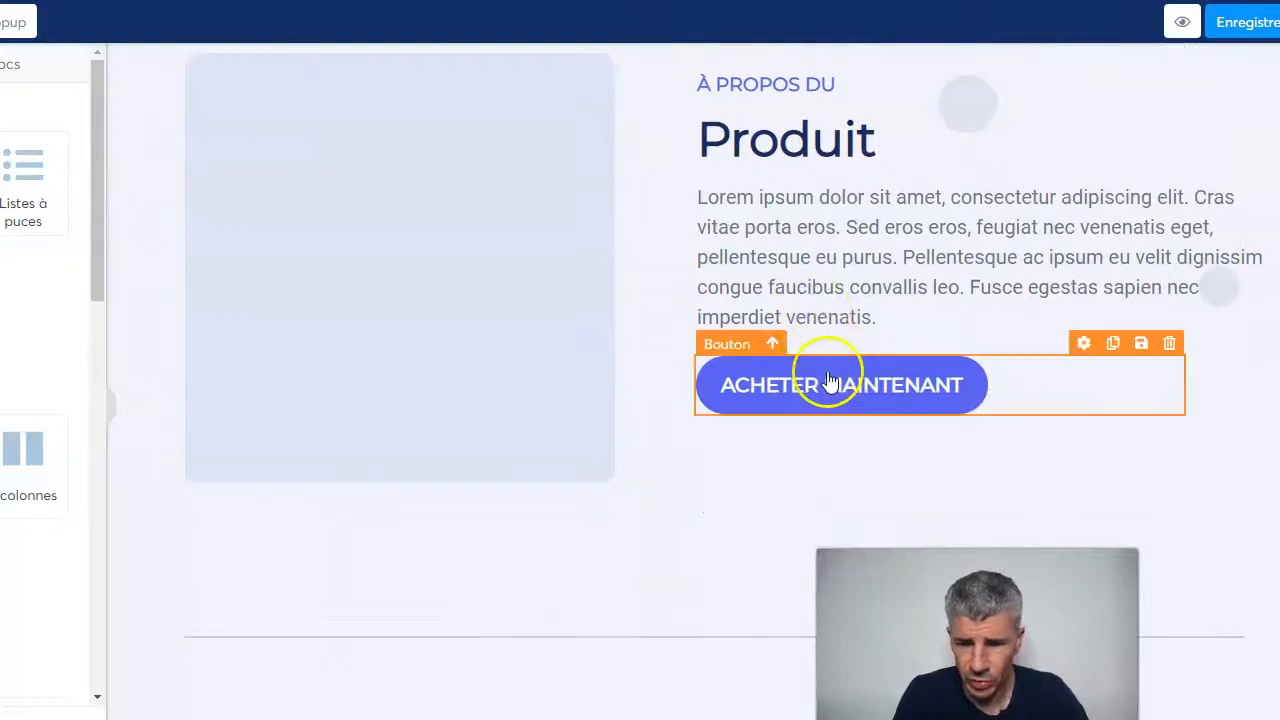
{"action": "scroll", "coordinate": [743, 432], "scroll_direction": "down", "scroll_amount": 5}
{"action": "scroll", "coordinate": [740, 432], "scroll_direction": "up", "scroll_amount": 5}
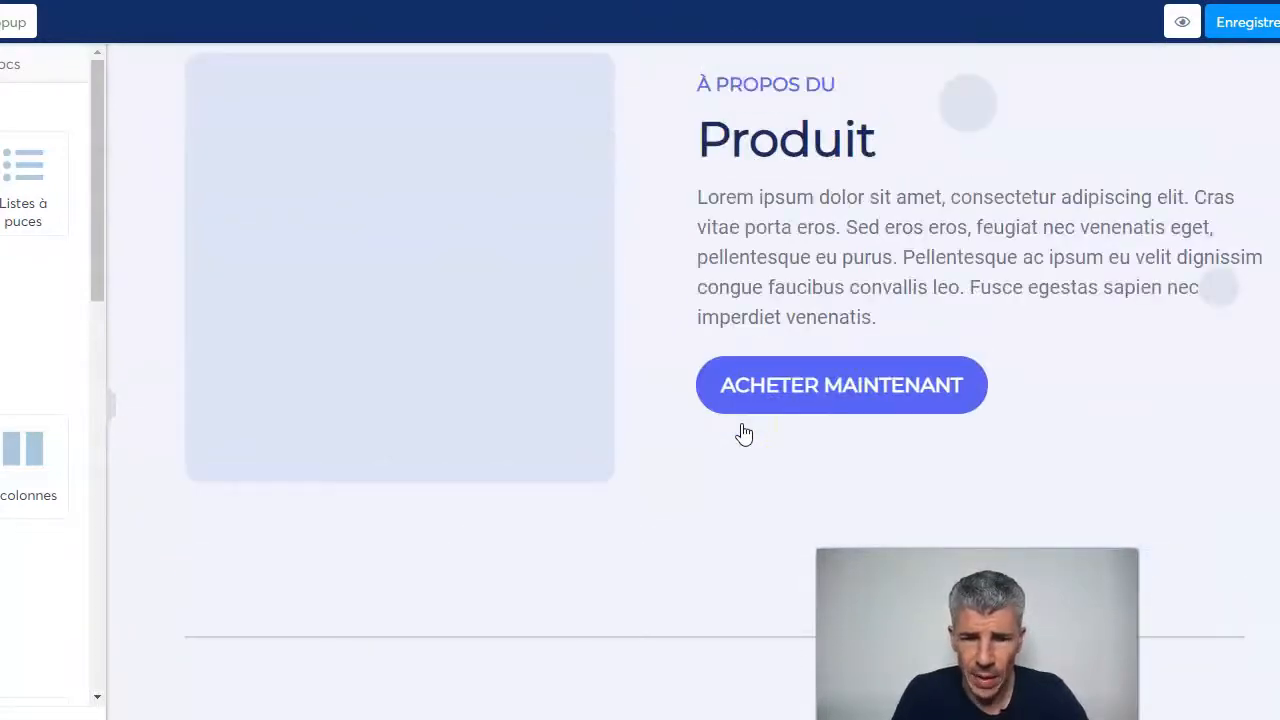
{"action": "left_click", "coordinate": [828, 395]}
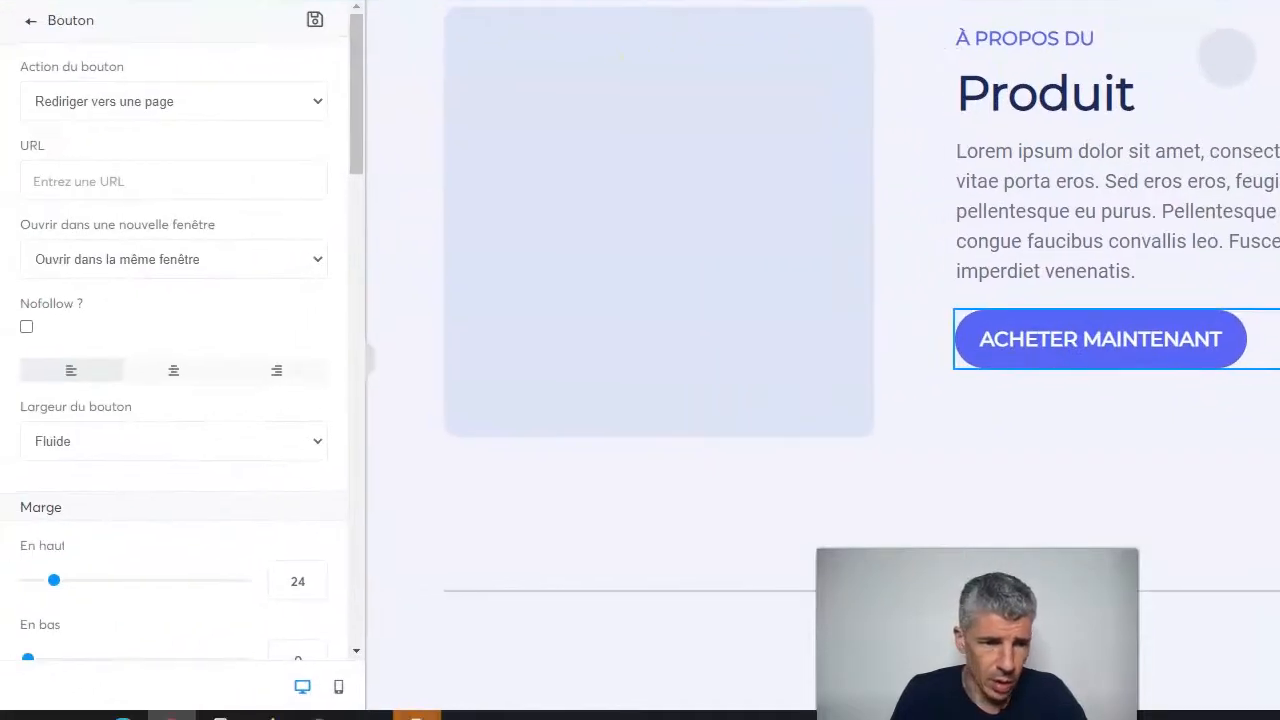
{"action": "left_click", "coordinate": [106, 101]}
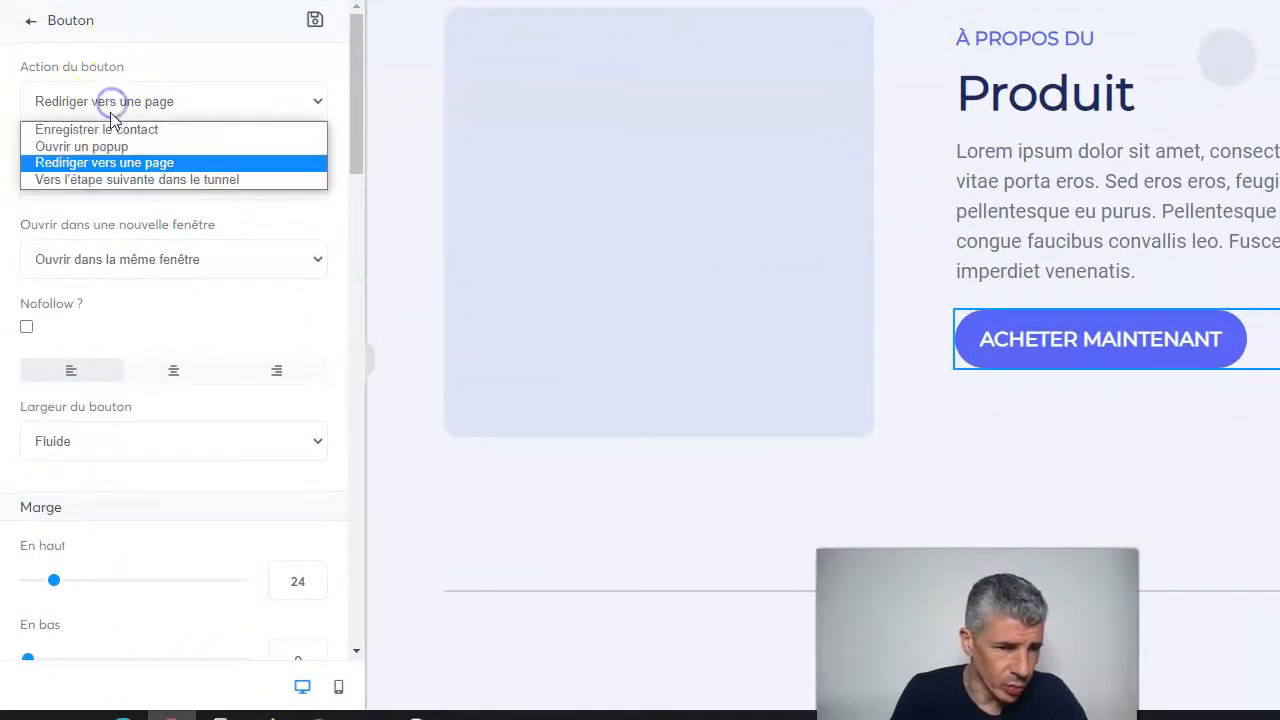
{"action": "left_click", "coordinate": [127, 190]}
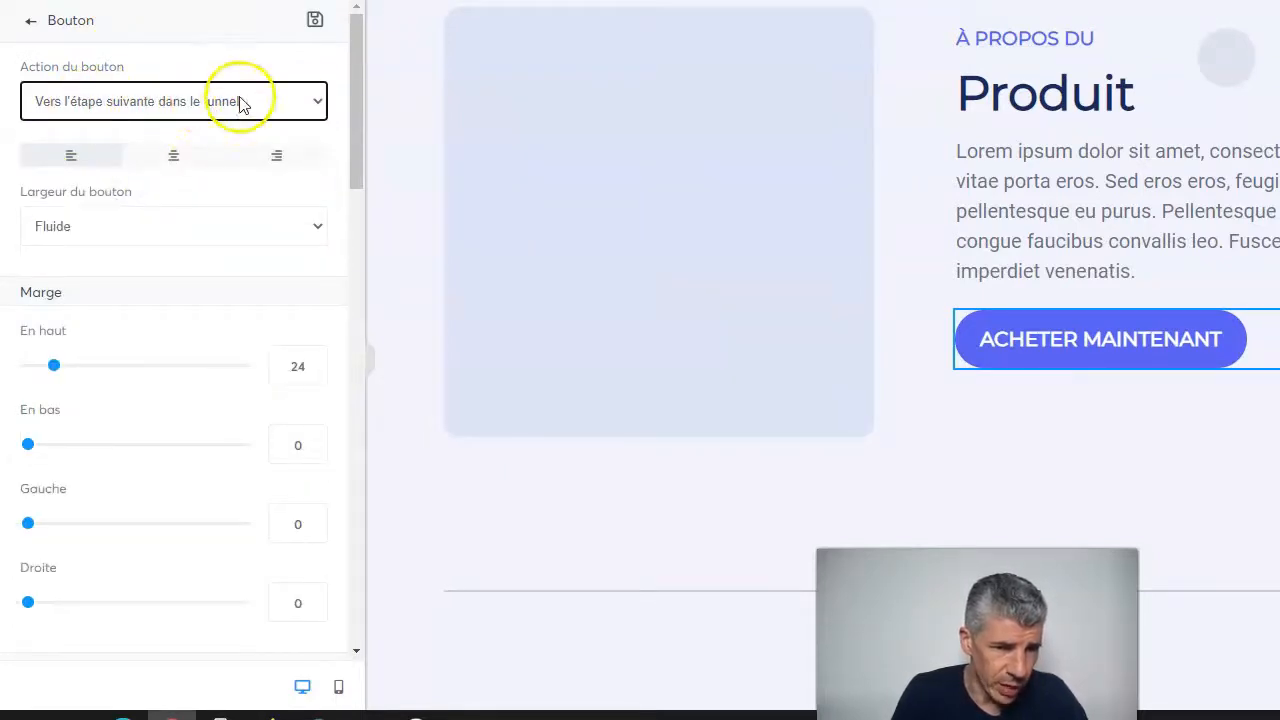
{"action": "left_click", "coordinate": [962, 514]}
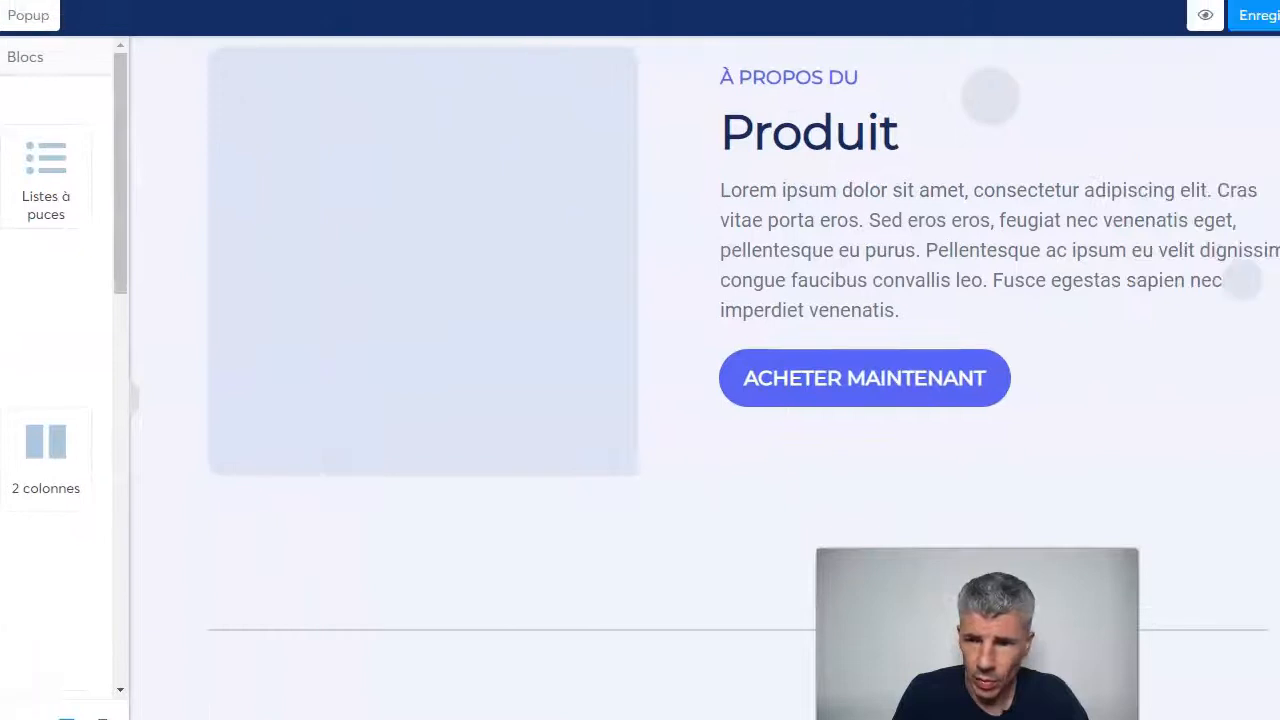
{"action": "left_click", "coordinate": [1201, 37]}
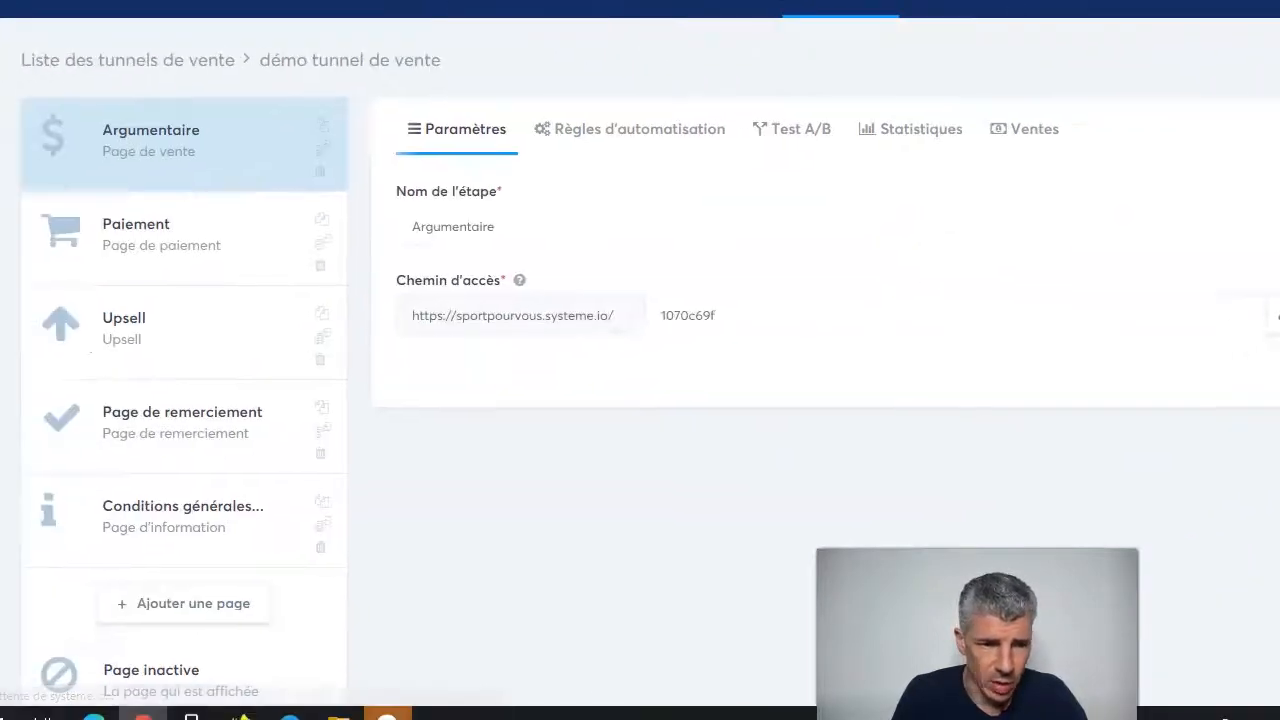
Step: Add the Formation resource "Booster votre motivation" with "Accès total" to the Paiement page's settings
{"action": "left_click", "coordinate": [150, 233]}
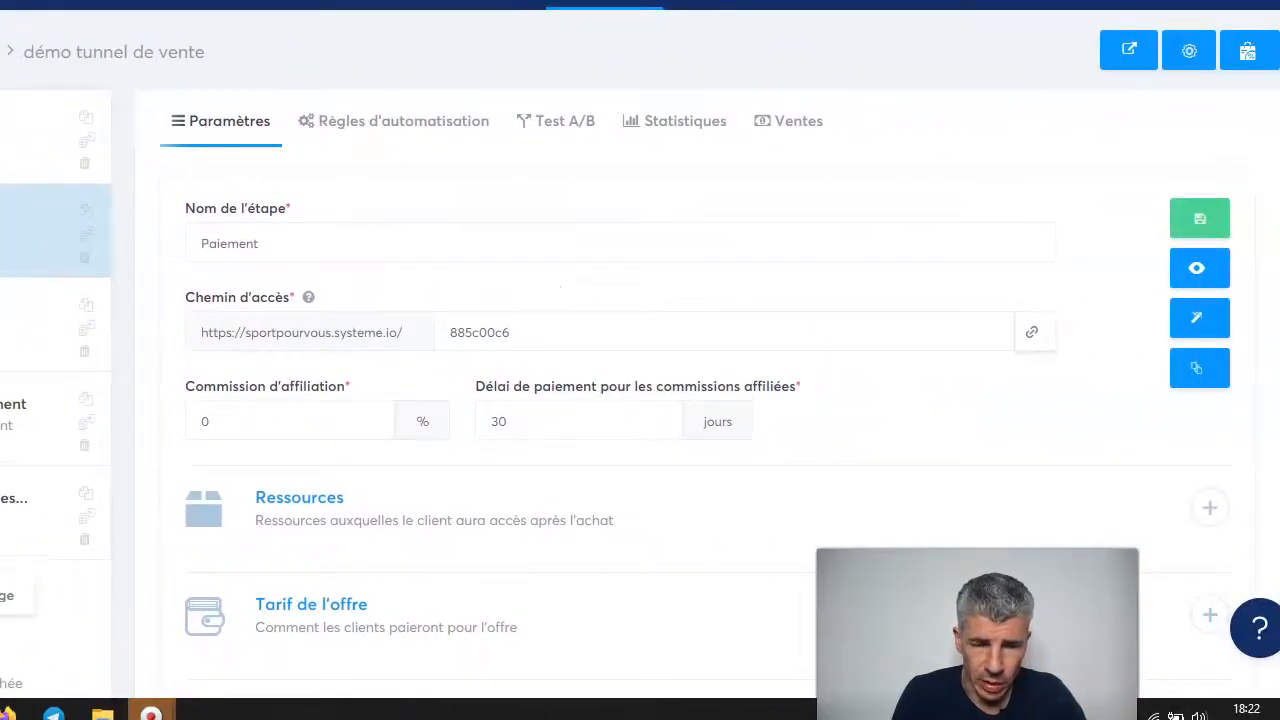
{"action": "scroll", "coordinate": [500, 423], "scroll_direction": "down", "scroll_amount": 1}
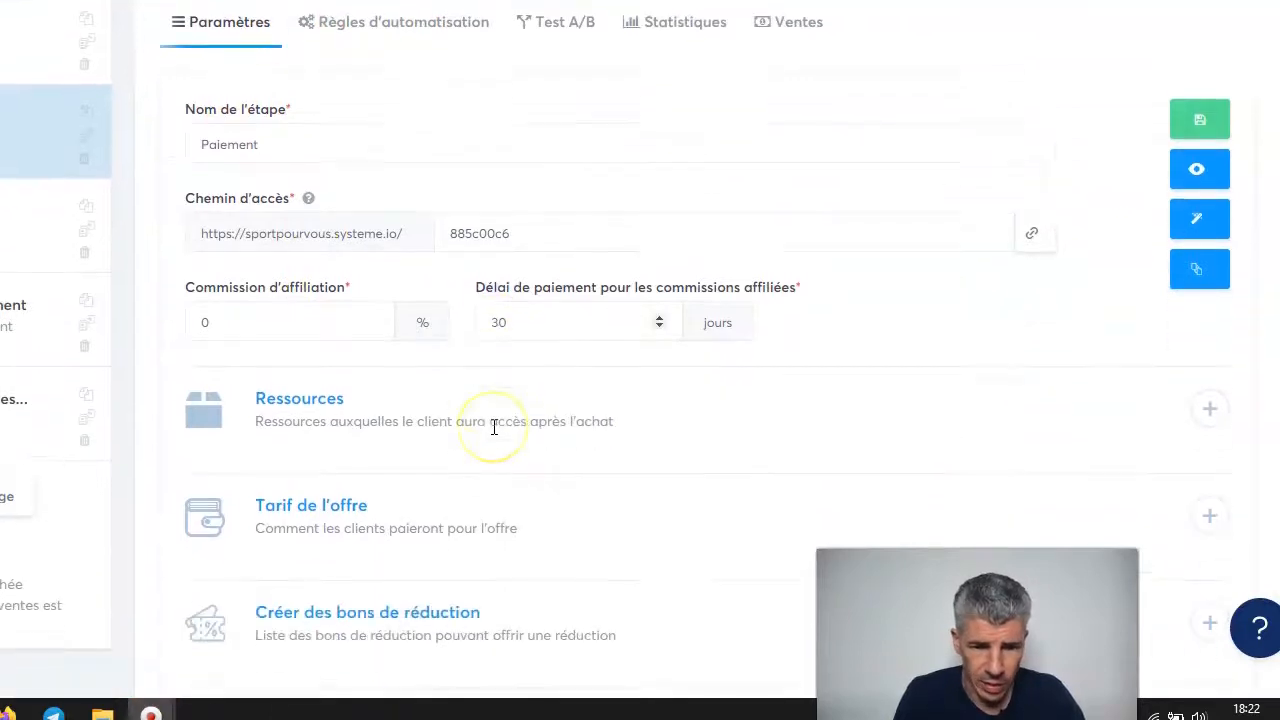
{"action": "scroll", "coordinate": [494, 427], "scroll_direction": "down", "scroll_amount": 1}
{"action": "scroll", "coordinate": [494, 427], "scroll_direction": "down", "scroll_amount": 1}
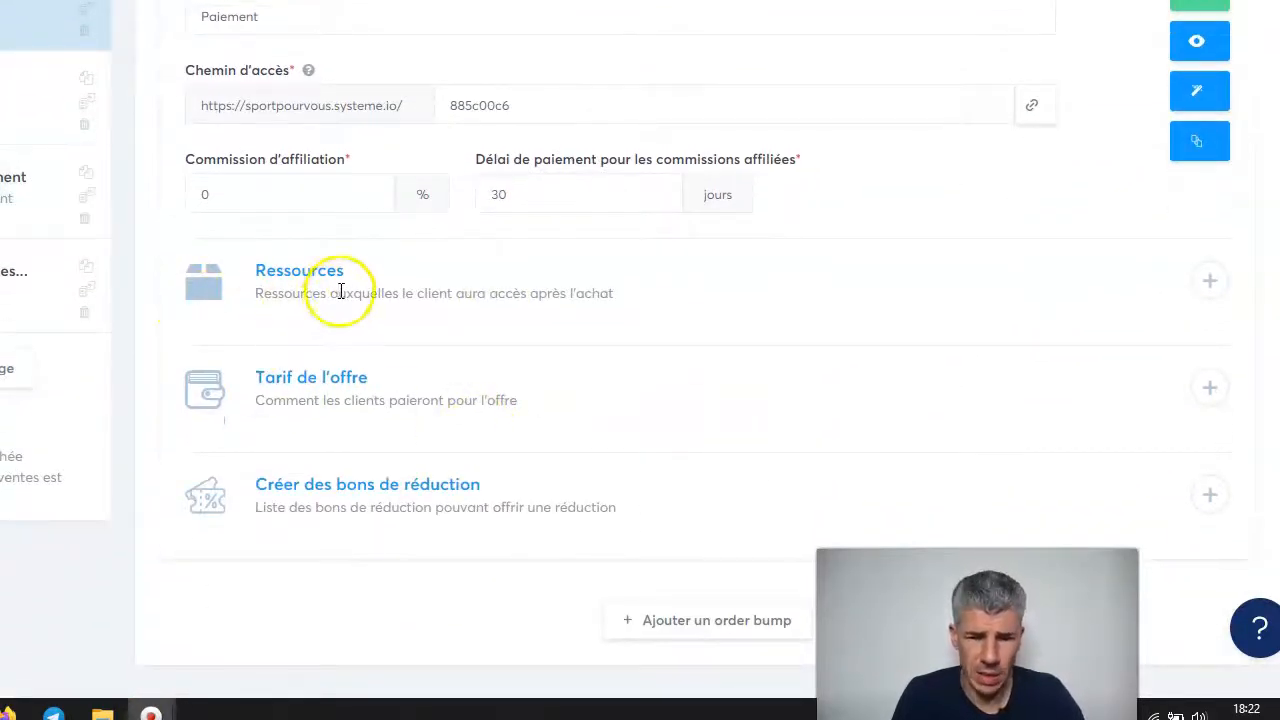
{"action": "left_click", "coordinate": [1209, 280]}
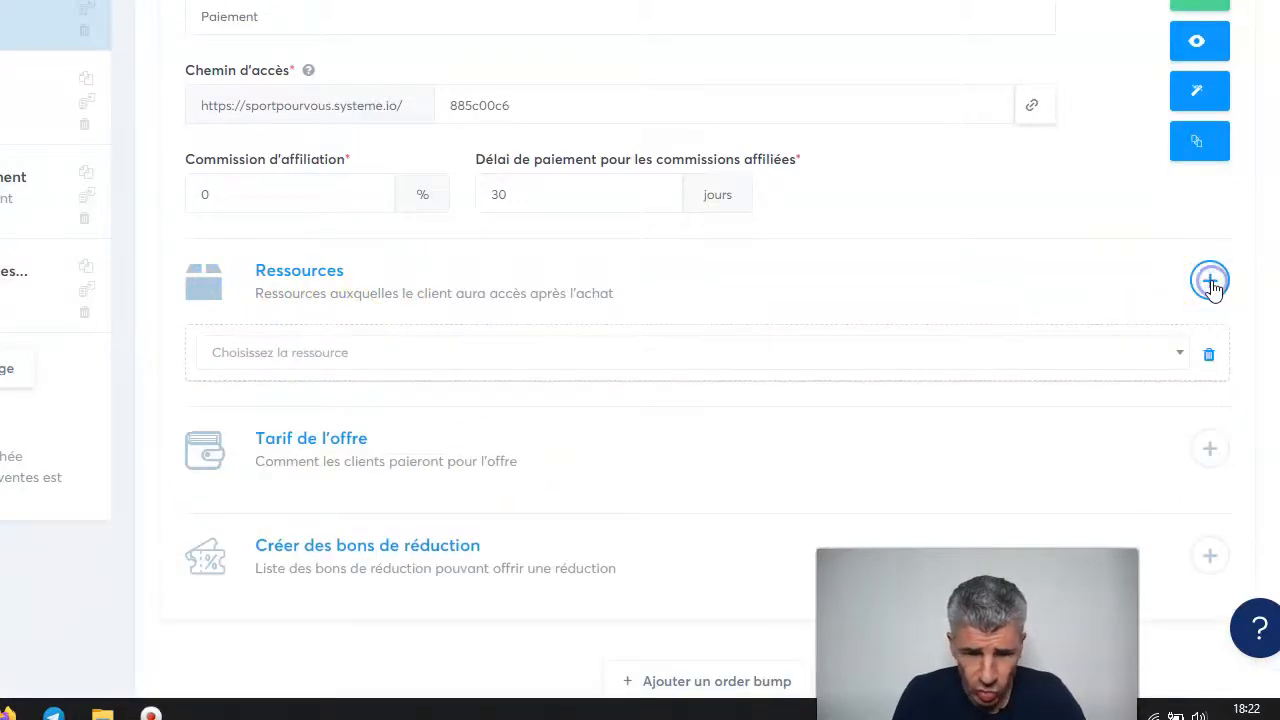
{"action": "left_click", "coordinate": [302, 360]}
{"action": "left_click", "coordinate": [246, 471]}
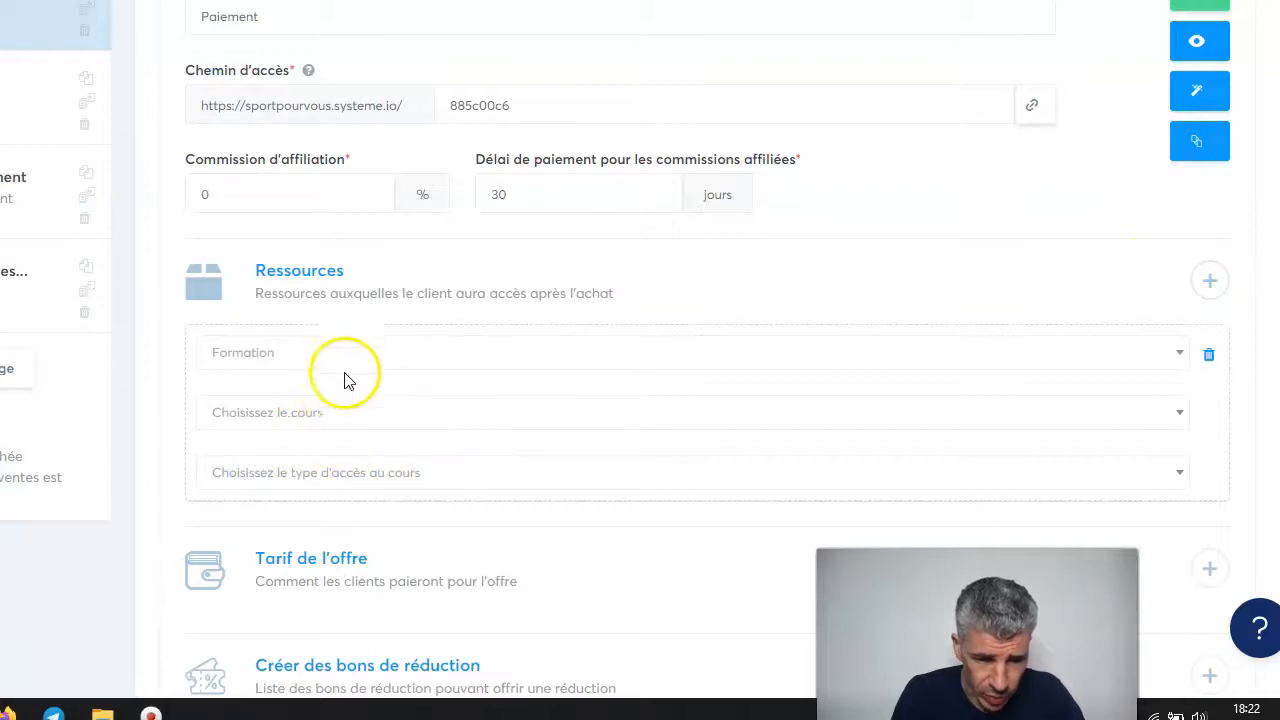
{"action": "left_click", "coordinate": [307, 418]}
{"action": "left_click", "coordinate": [336, 484]}
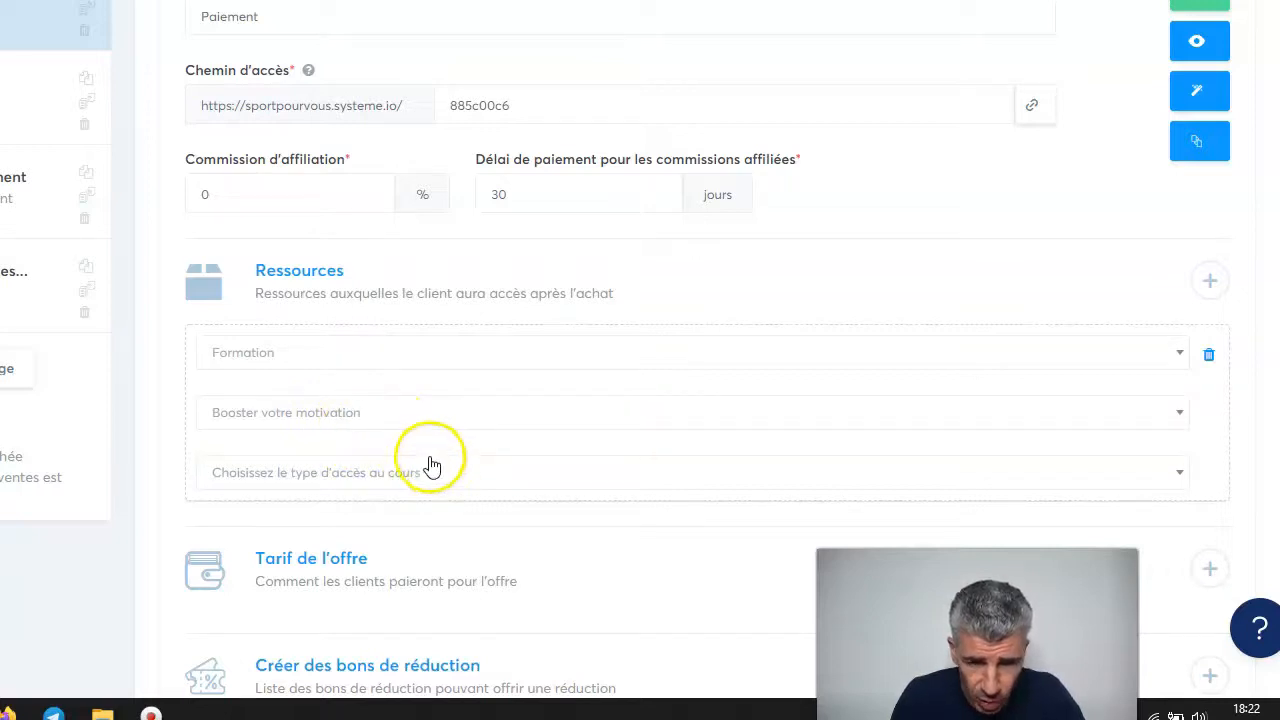
{"action": "left_click", "coordinate": [374, 484]}
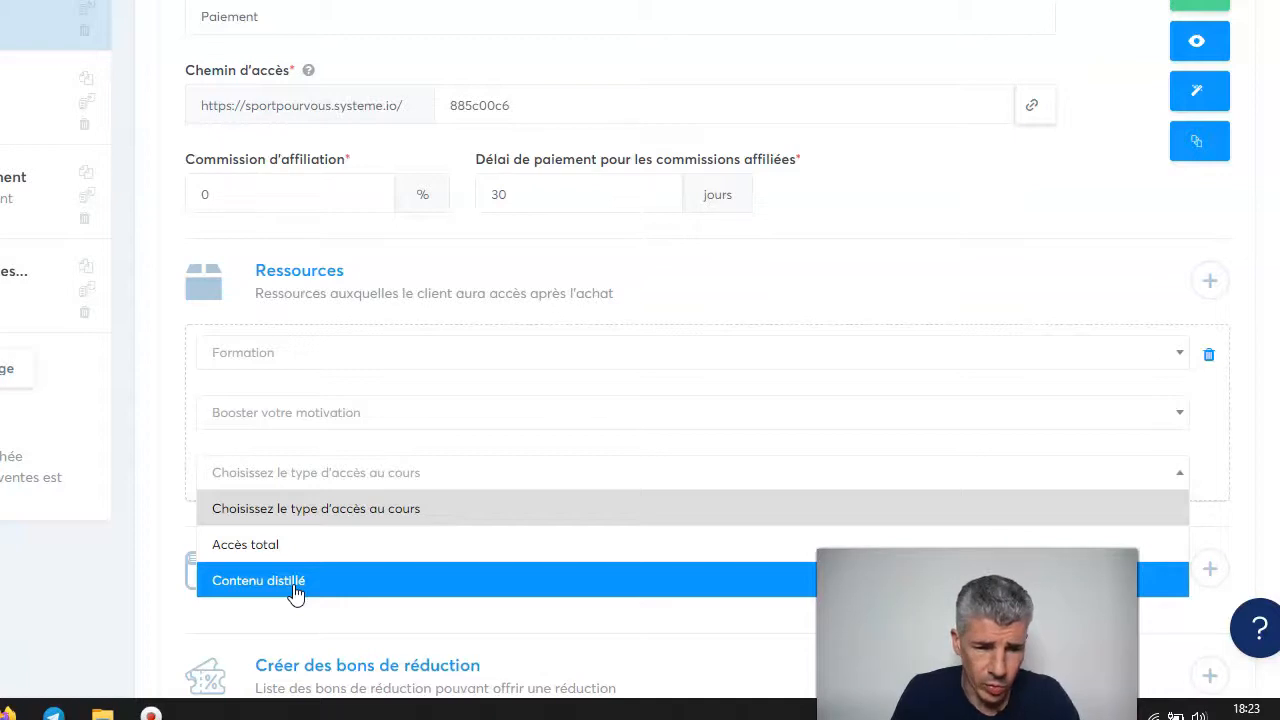
{"action": "left_click", "coordinate": [264, 542]}
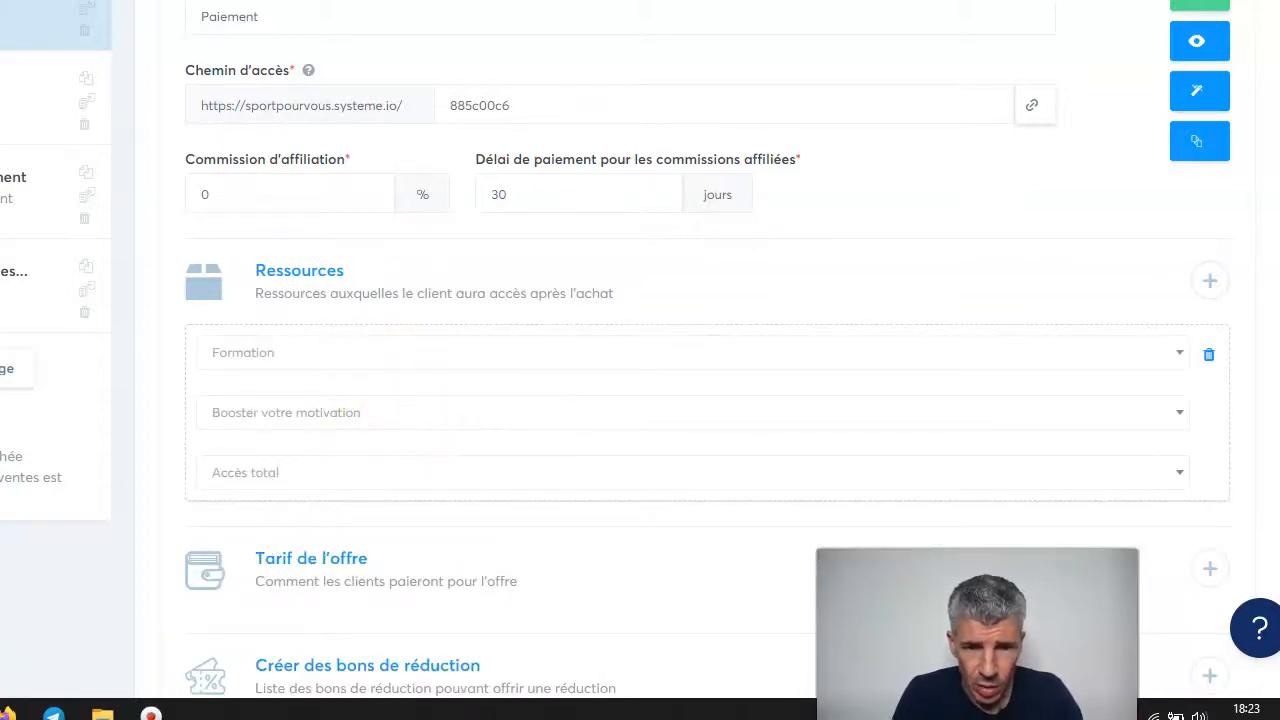
{"action": "scroll", "coordinate": [707, 275], "scroll_direction": "down", "scroll_amount": 2}
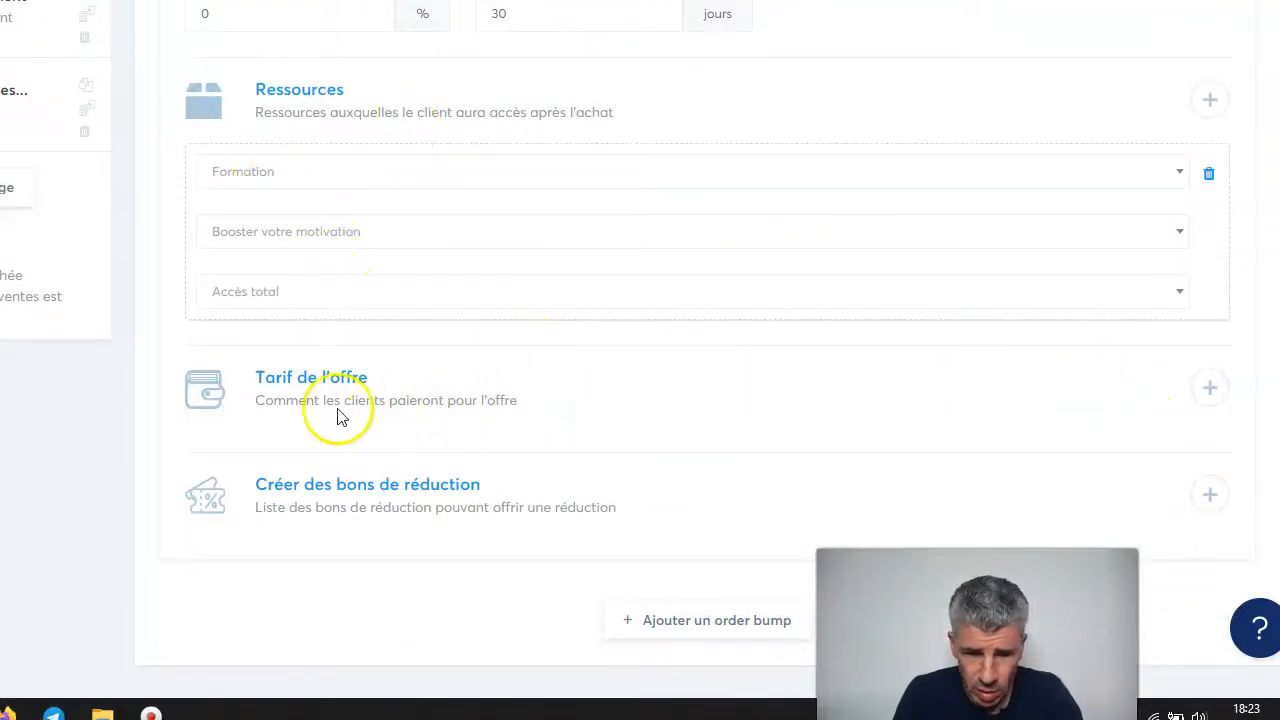
{"action": "left_click", "coordinate": [1209, 388]}
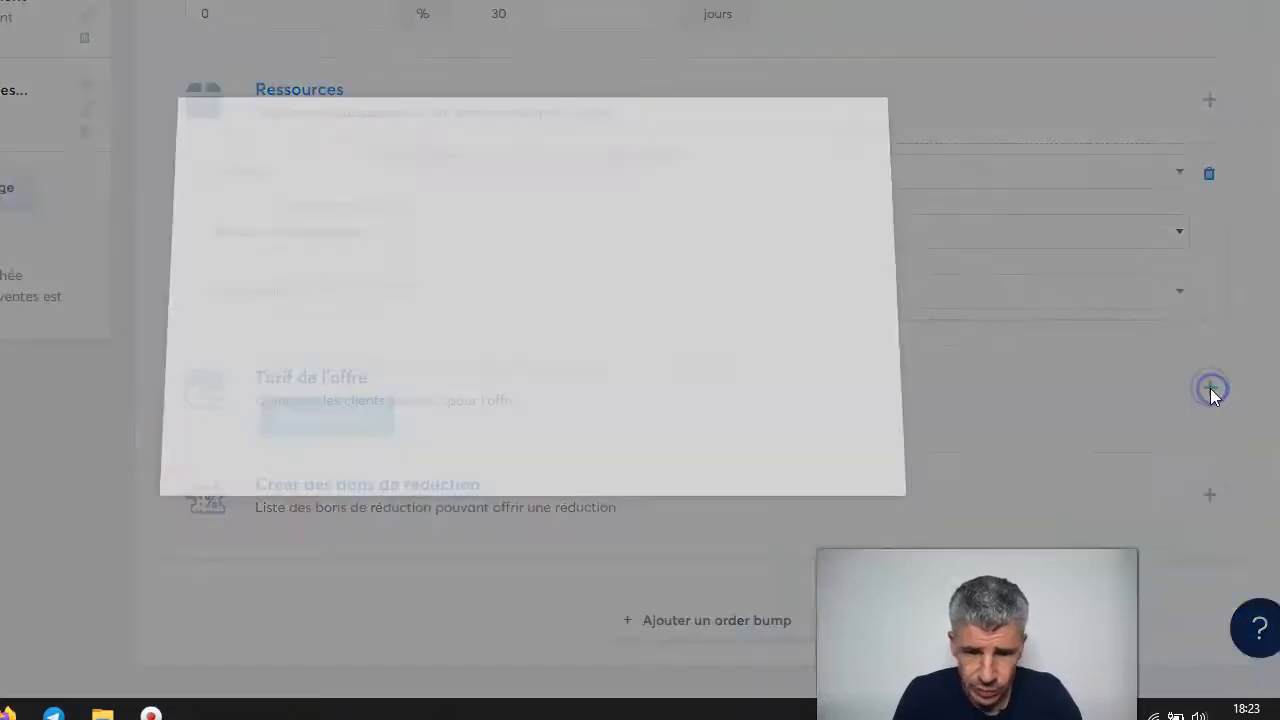
{"action": "left_click", "coordinate": [435, 242]}
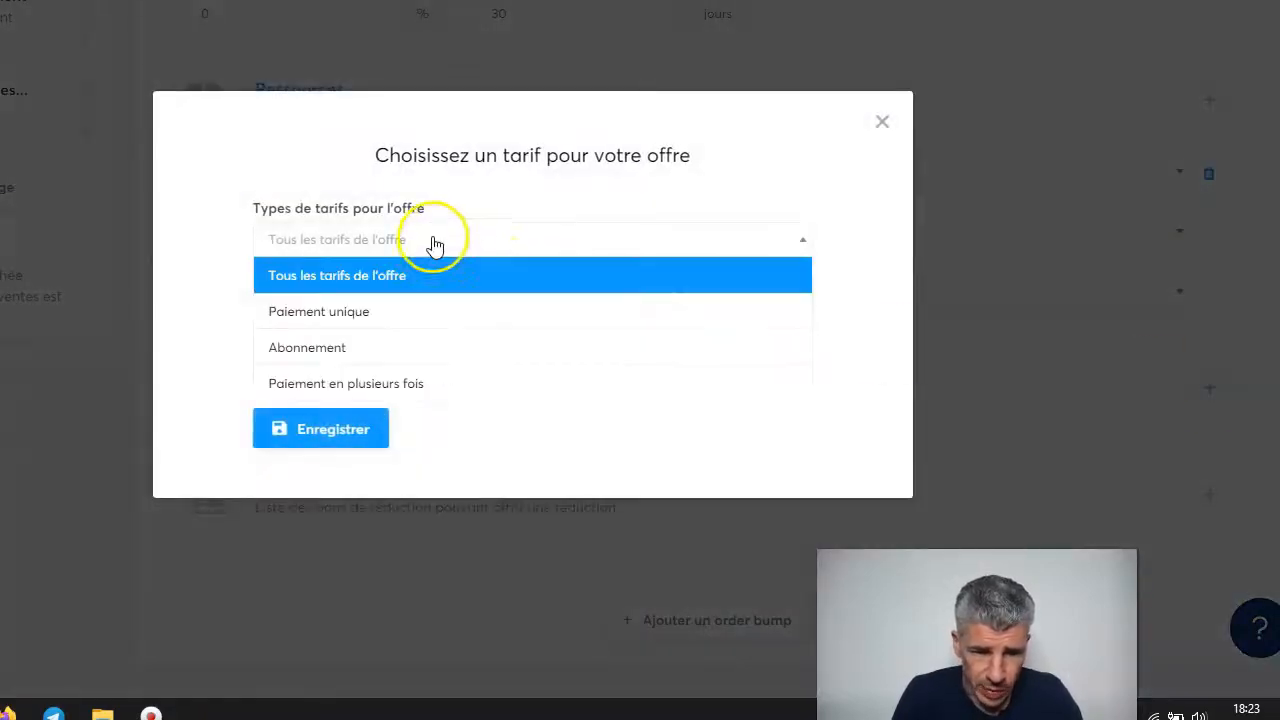
{"action": "left_click", "coordinate": [361, 312]}
{"action": "left_click", "coordinate": [373, 333]}
{"action": "left_click", "coordinate": [375, 333]}
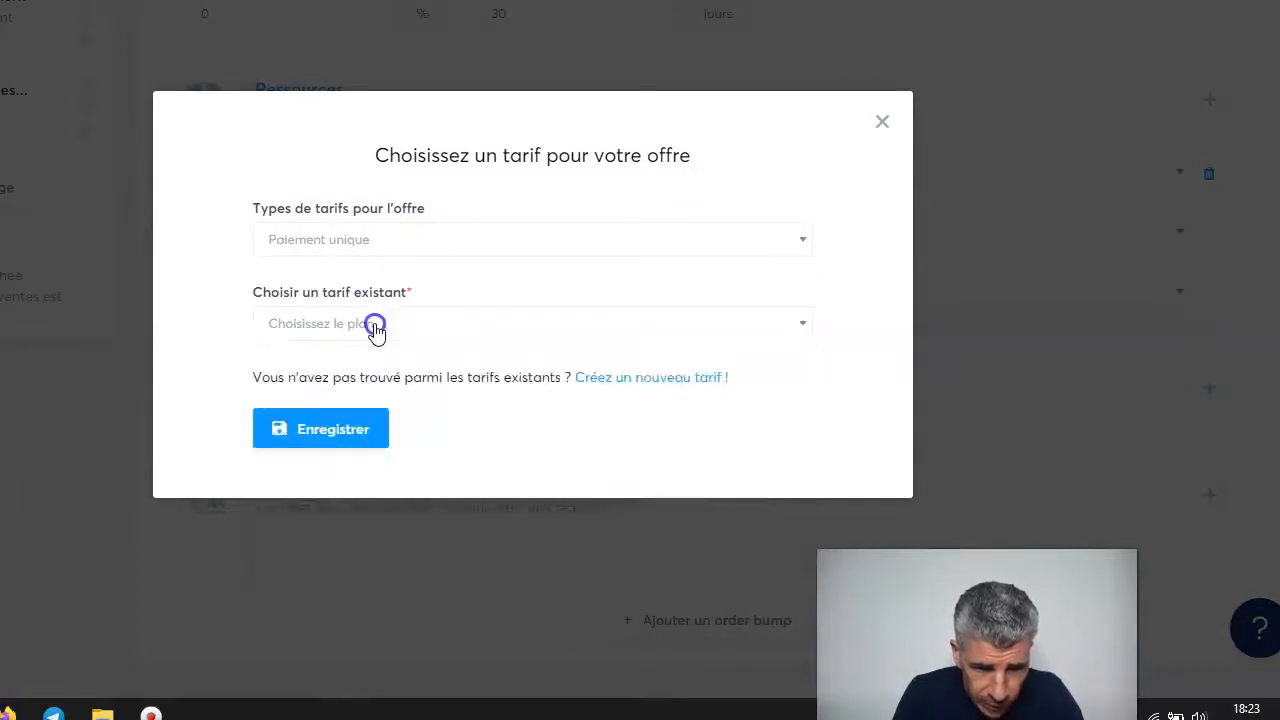
{"action": "left_click", "coordinate": [687, 385]}
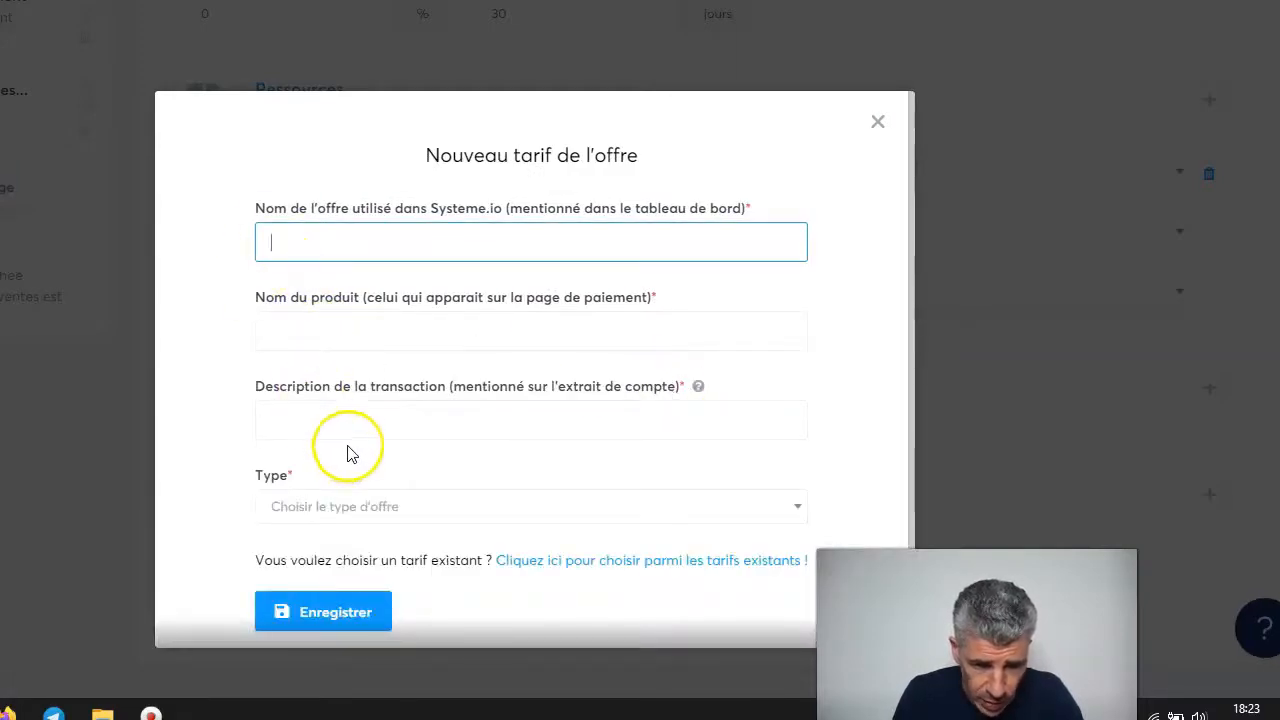
{"action": "scroll", "coordinate": [349, 454], "scroll_direction": "down", "scroll_amount": 1}
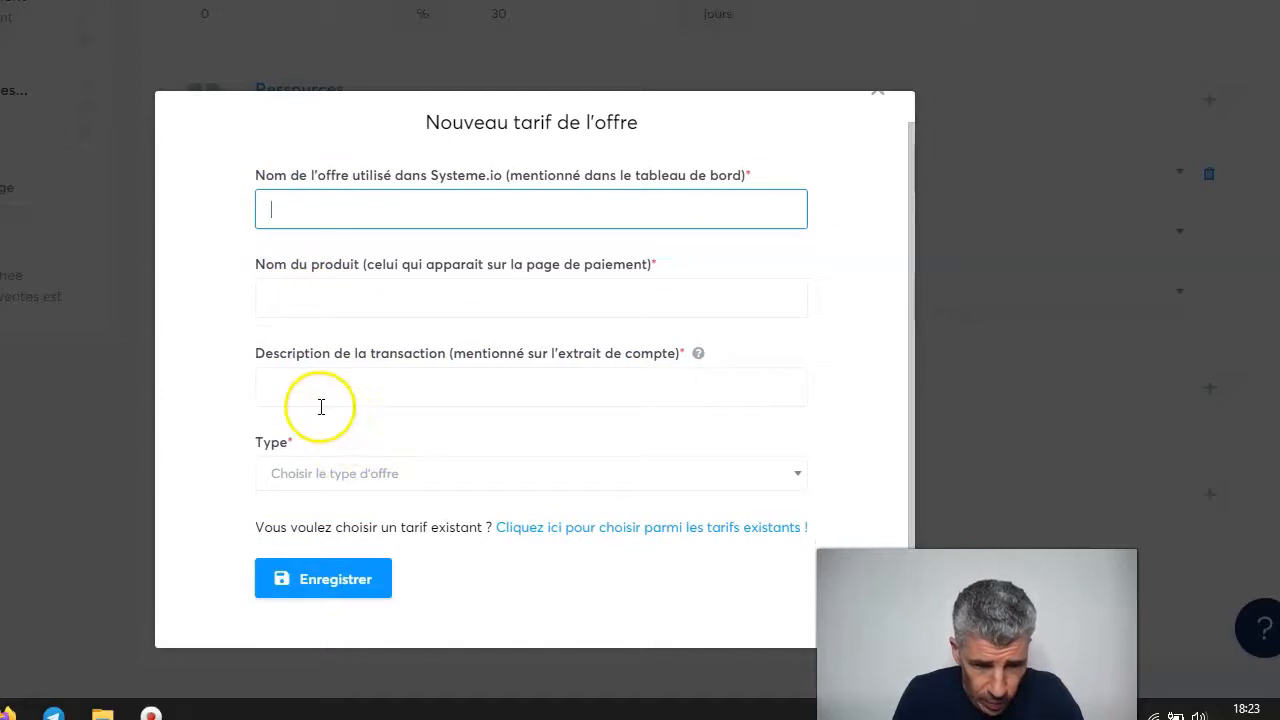
{"action": "left_click", "coordinate": [396, 481]}
{"action": "left_click", "coordinate": [377, 543]}
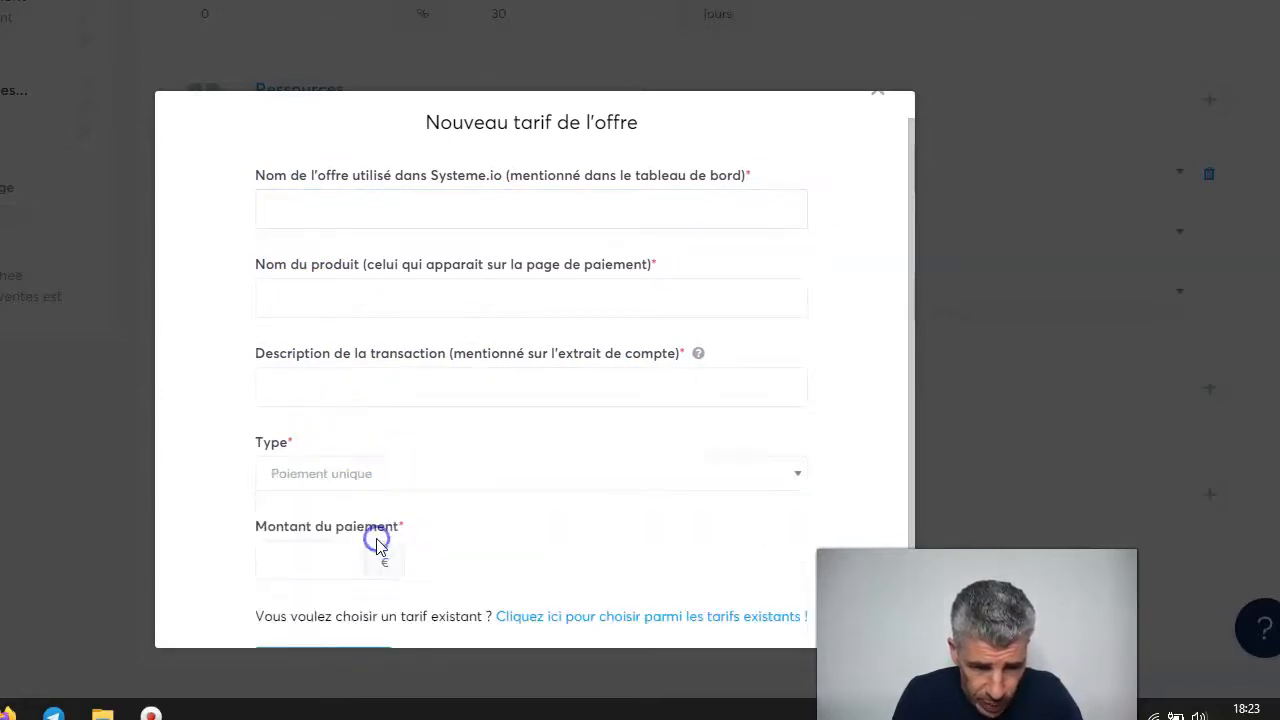
{"action": "scroll", "coordinate": [440, 480], "scroll_direction": "down", "scroll_amount": 1}
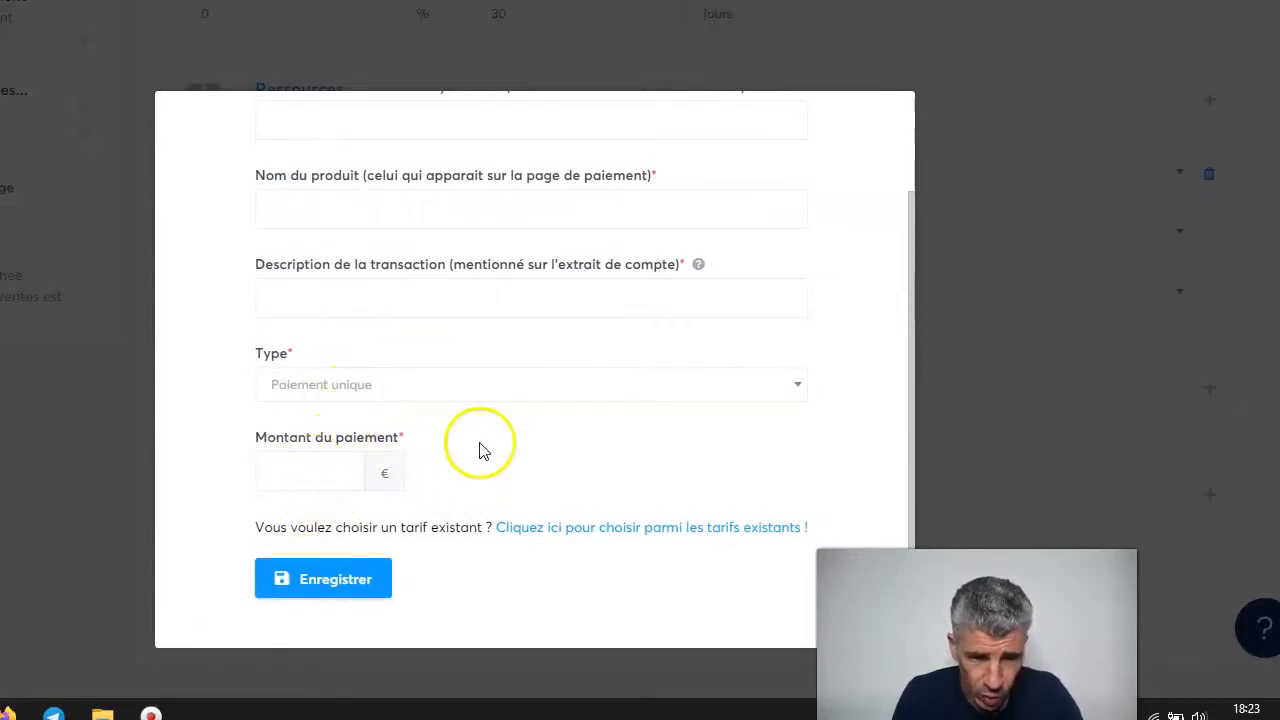
{"action": "scroll", "coordinate": [505, 440], "scroll_direction": "up", "scroll_amount": 1}
{"action": "left_click", "coordinate": [881, 125]}
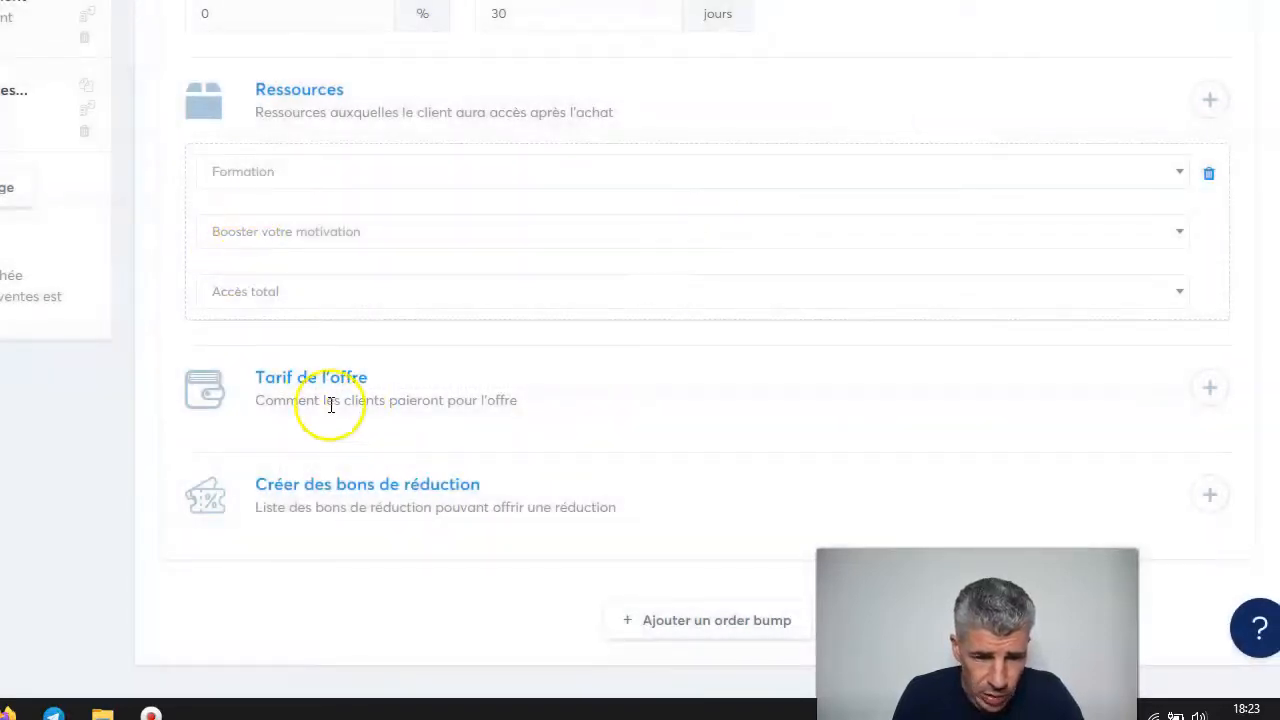
Step: Add the existing "Paiement unique" price "Test 1 €Booster sa motivation" of 1.00 EUR as the Paiement page's offer price
{"action": "left_click", "coordinate": [1226, 394]}
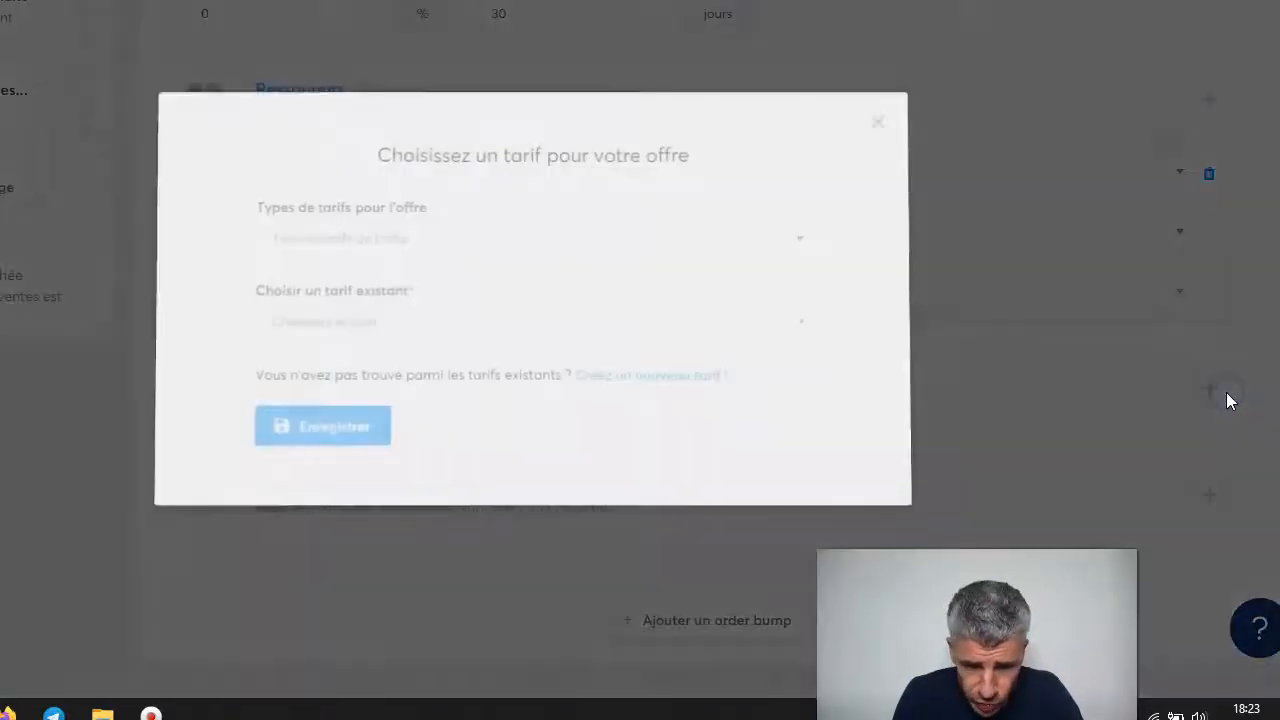
{"action": "left_click", "coordinate": [360, 310]}
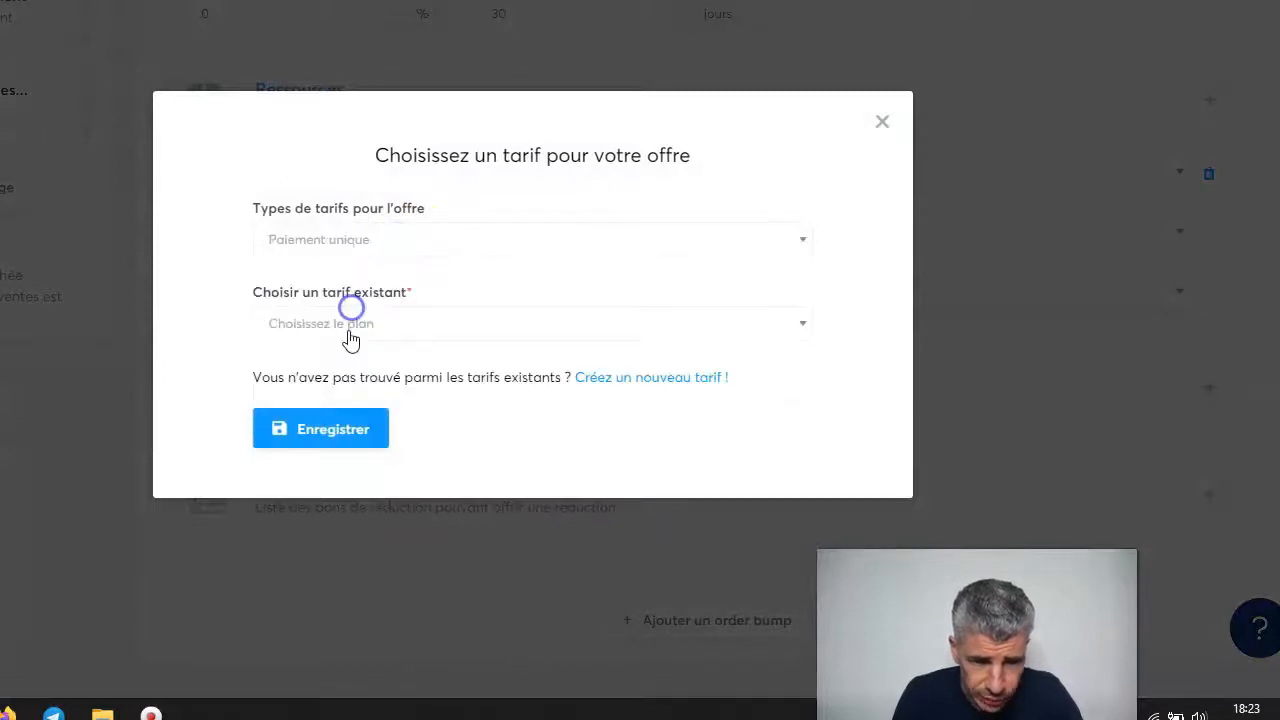
{"action": "left_click", "coordinate": [345, 326]}
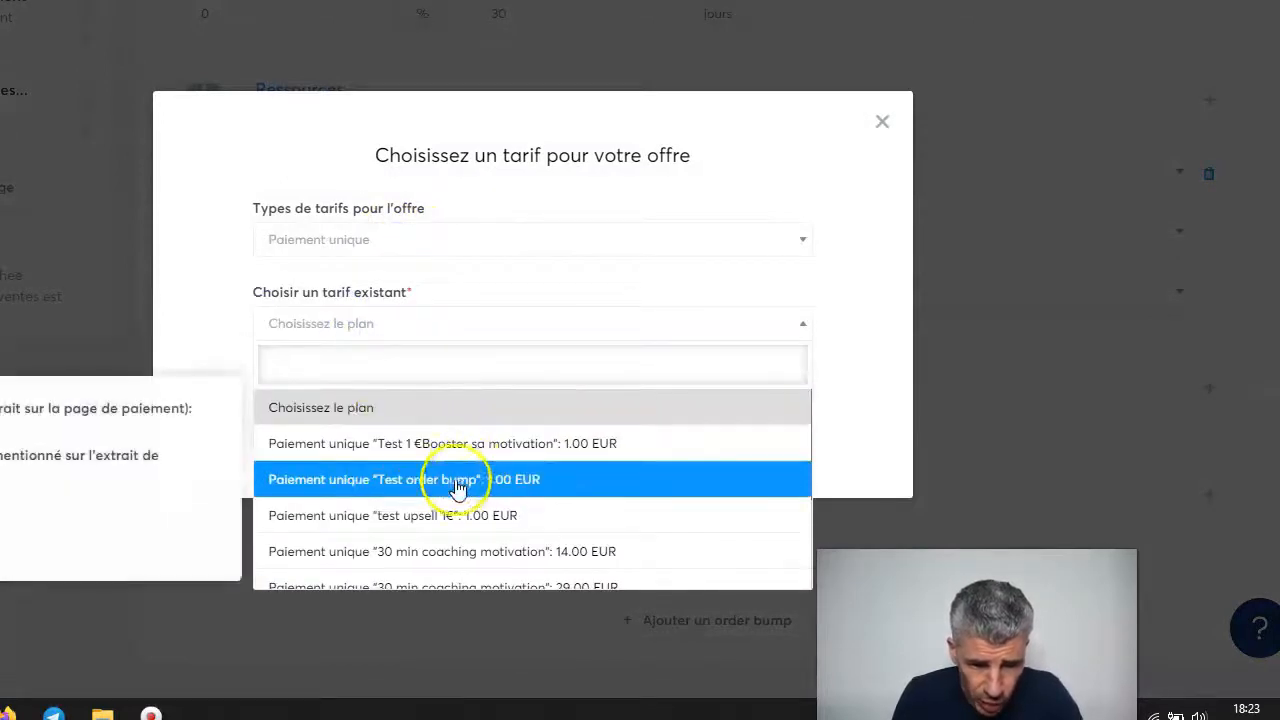
{"action": "left_click", "coordinate": [441, 452]}
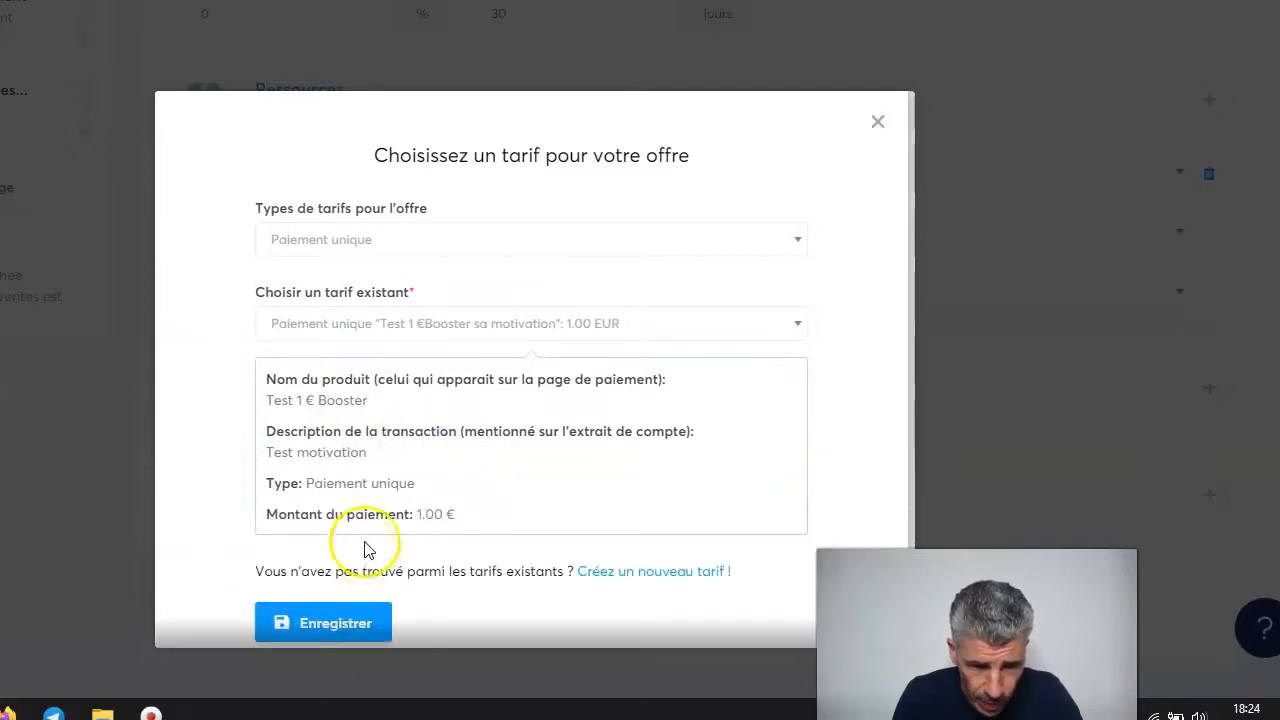
{"action": "scroll", "coordinate": [343, 523], "scroll_direction": "down", "scroll_amount": 1}
{"action": "left_click", "coordinate": [347, 579]}
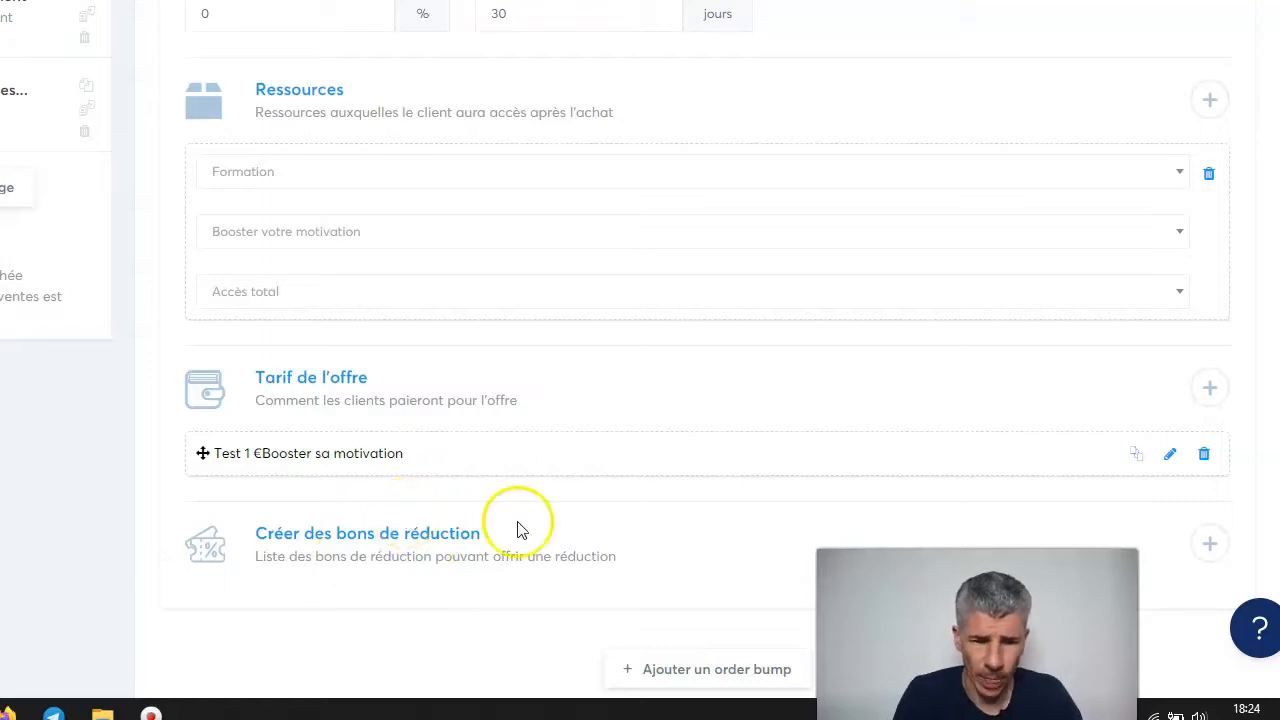
Step: Save the Paiement funnel step with its resource and offer price
{"action": "scroll", "coordinate": [788, 500], "scroll_direction": "up", "scroll_amount": 5}
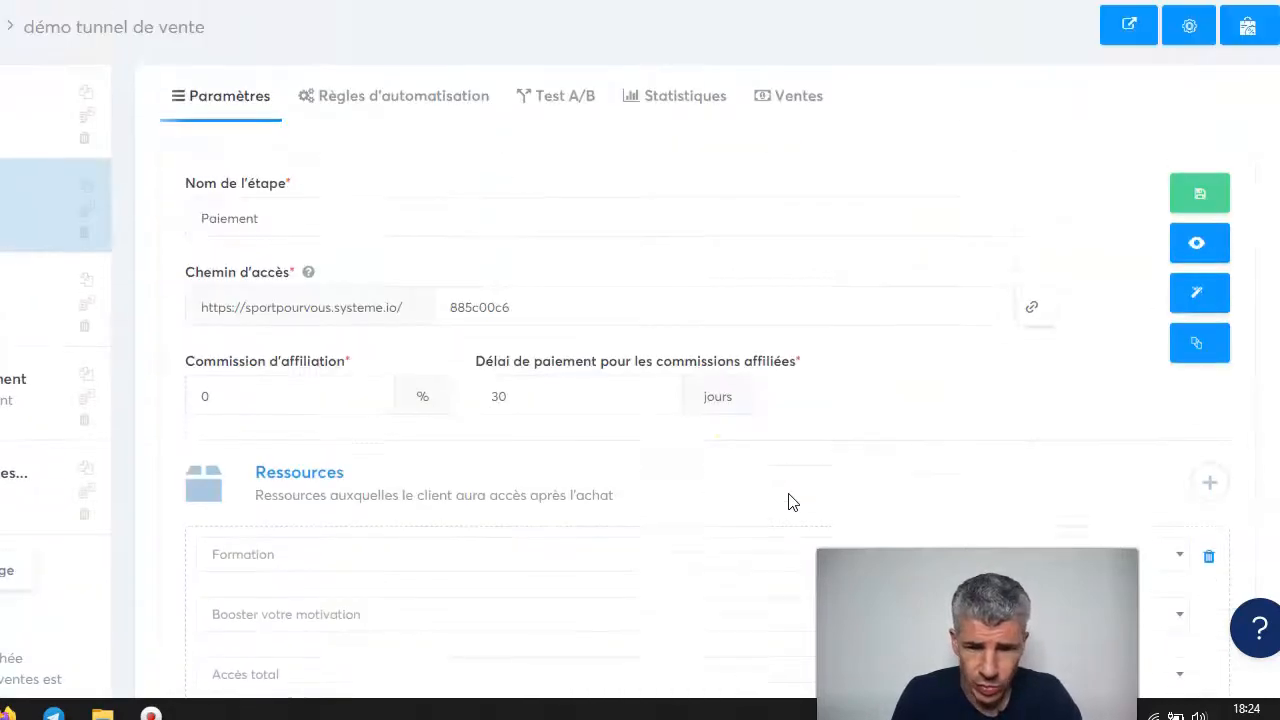
{"action": "scroll", "coordinate": [775, 440], "scroll_direction": "down", "scroll_amount": 1}
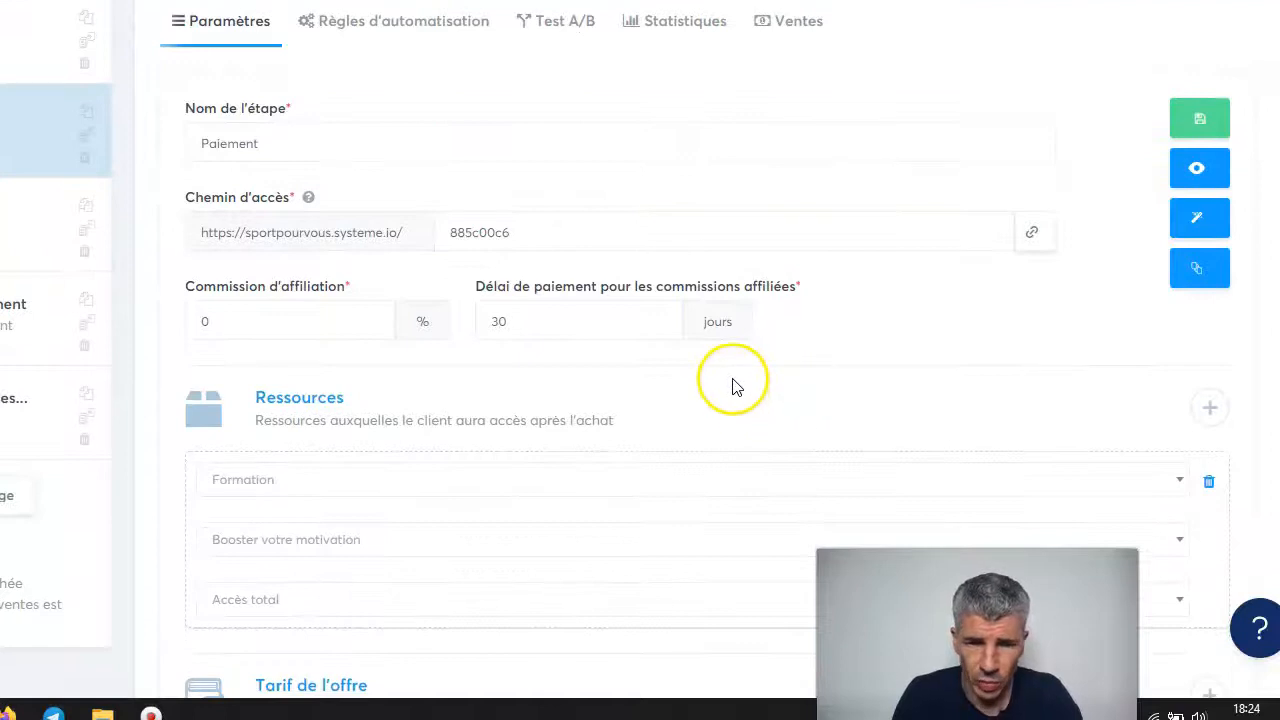
{"action": "scroll", "coordinate": [737, 383], "scroll_direction": "up", "scroll_amount": 1}
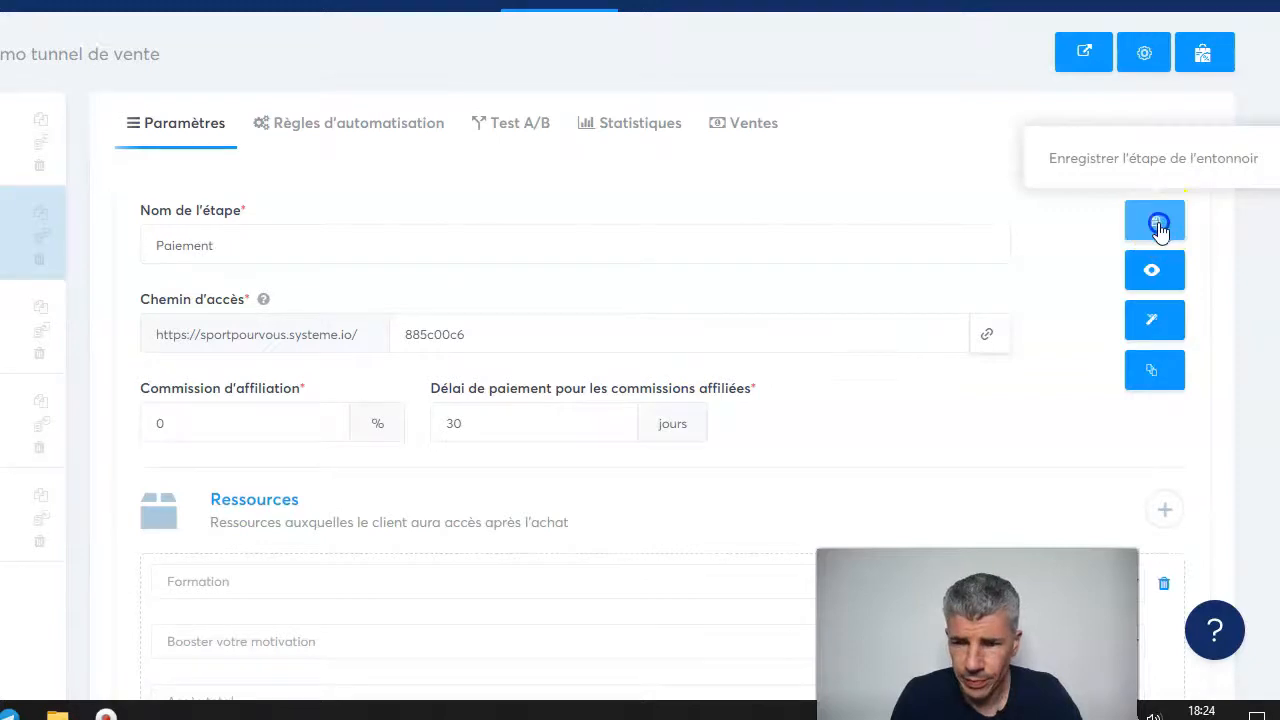
{"action": "left_click", "coordinate": [1157, 222]}
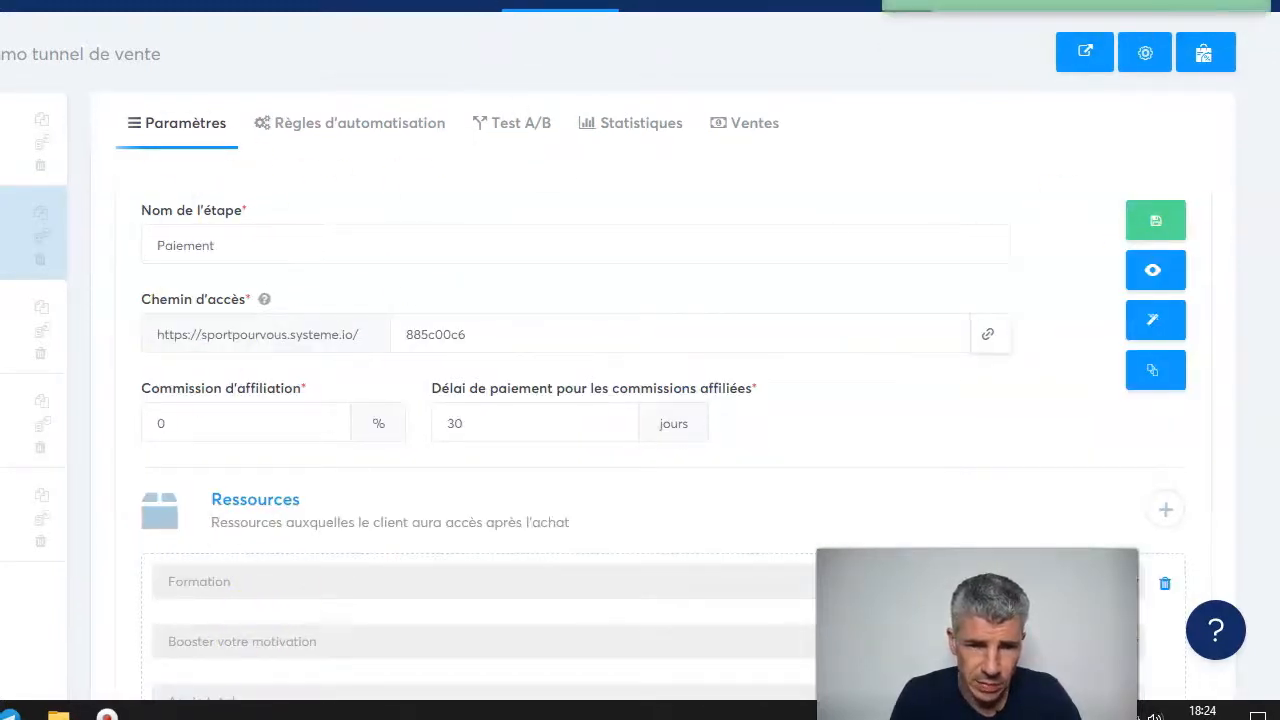
Step: Add an automation rule with the "Nouvelle vente" trigger to the Paiement page
{"action": "left_click", "coordinate": [350, 132]}
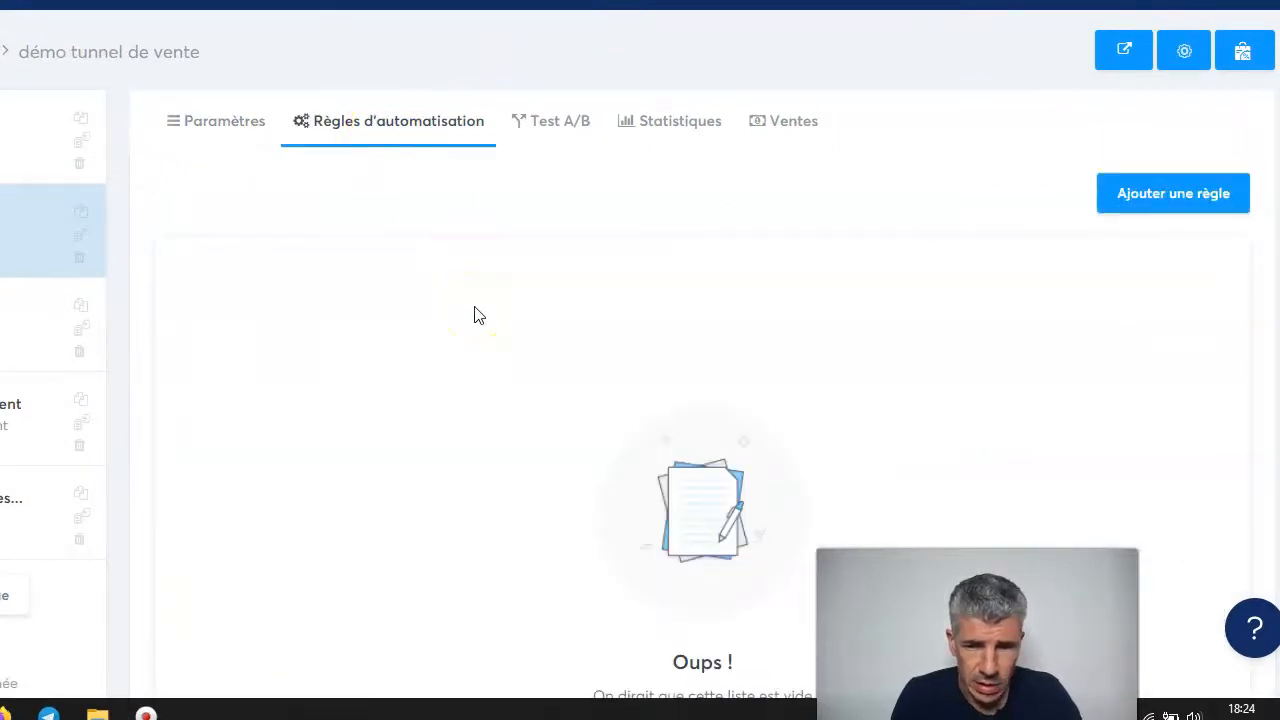
{"action": "left_click", "coordinate": [1169, 200]}
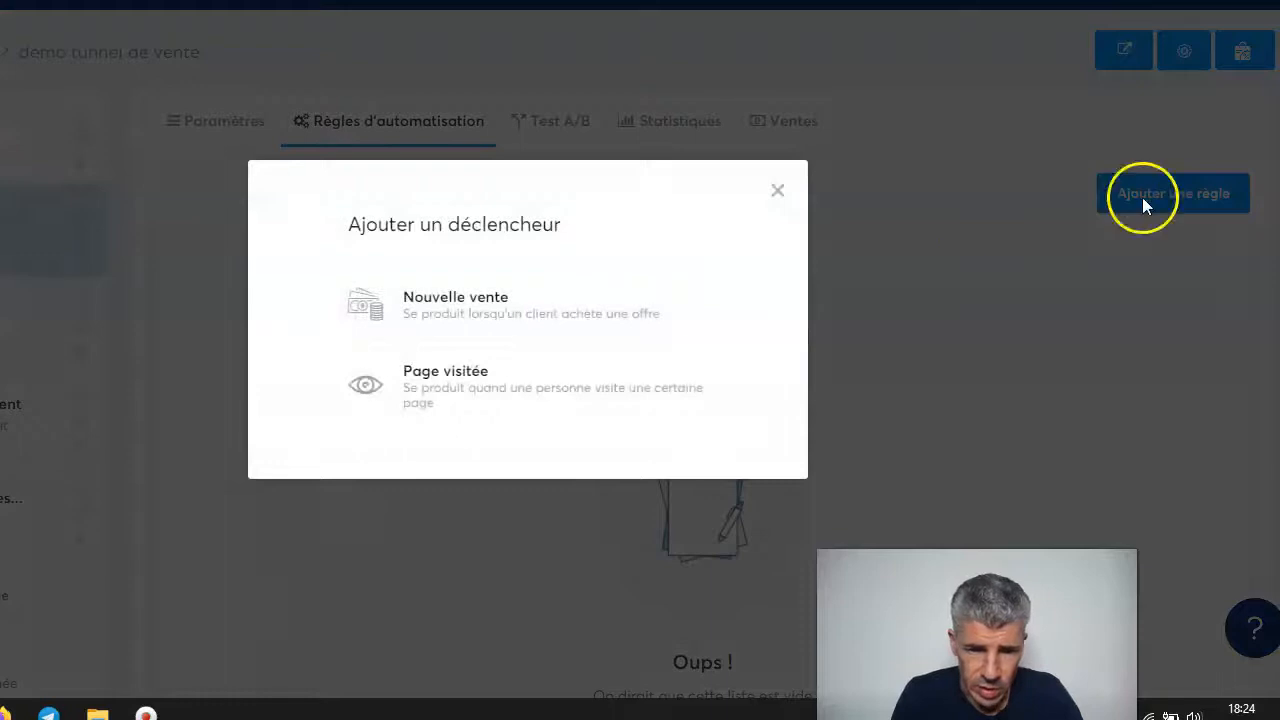
{"action": "left_click", "coordinate": [450, 312]}
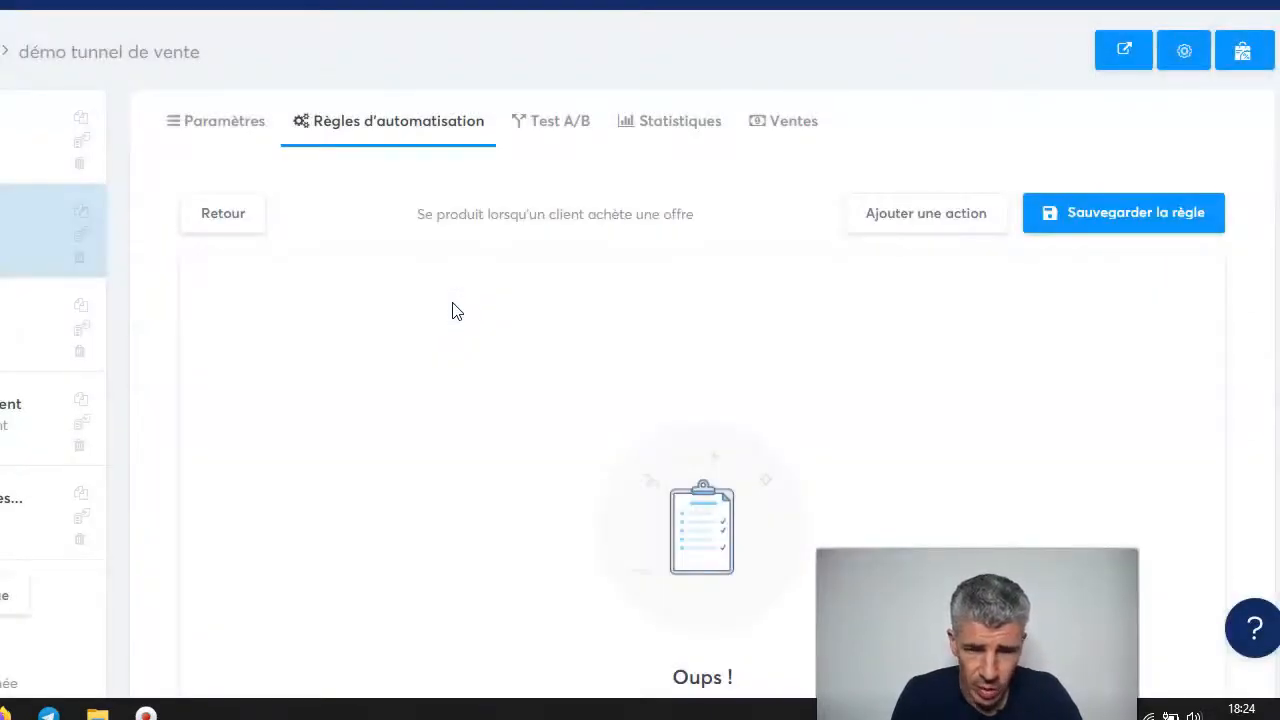
Step: Add an "Ajouter un tag" action with the tag "Achat formation motivation" to the new-sale rule and save the rule
{"action": "left_click", "coordinate": [921, 218]}
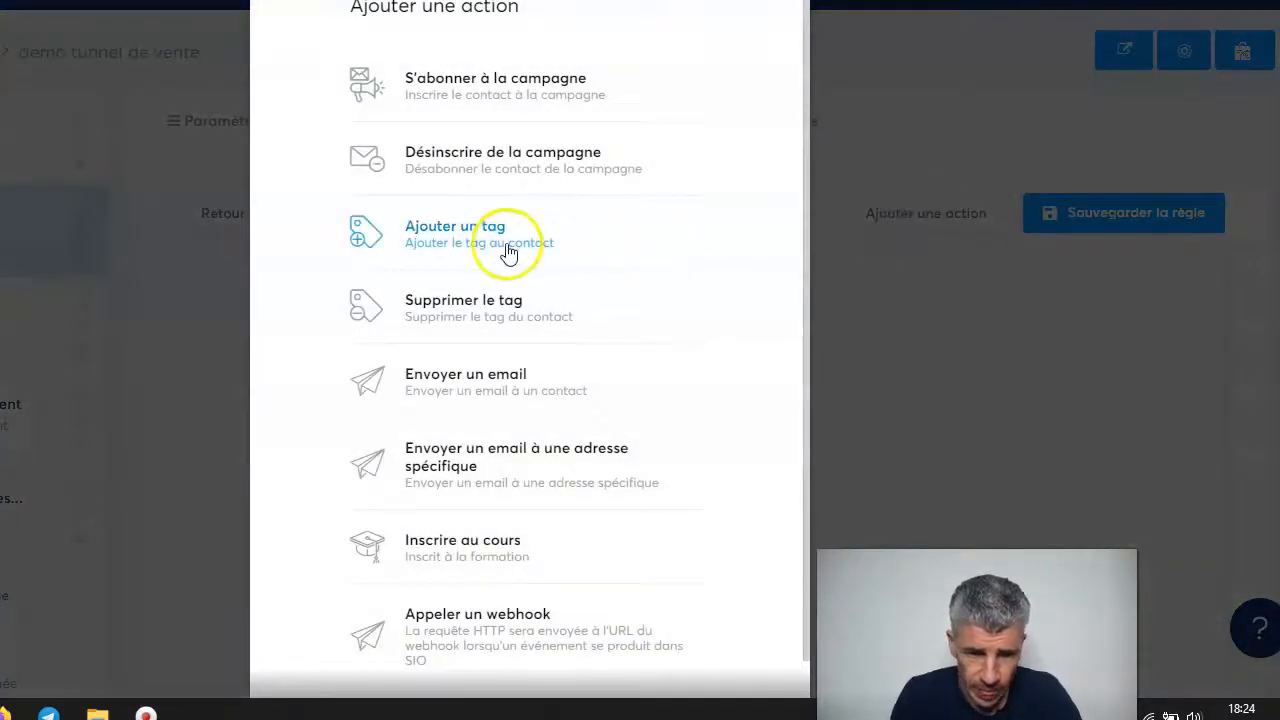
{"action": "left_click", "coordinate": [508, 254]}
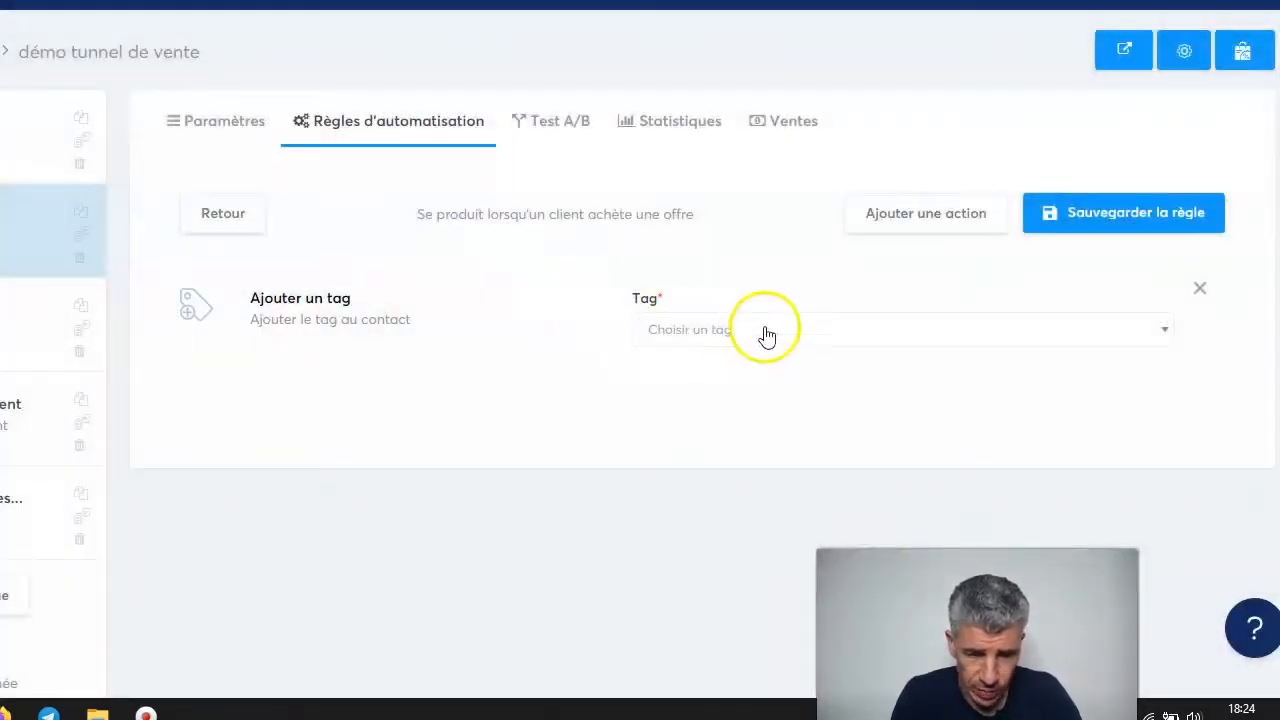
{"action": "left_click", "coordinate": [766, 332]}
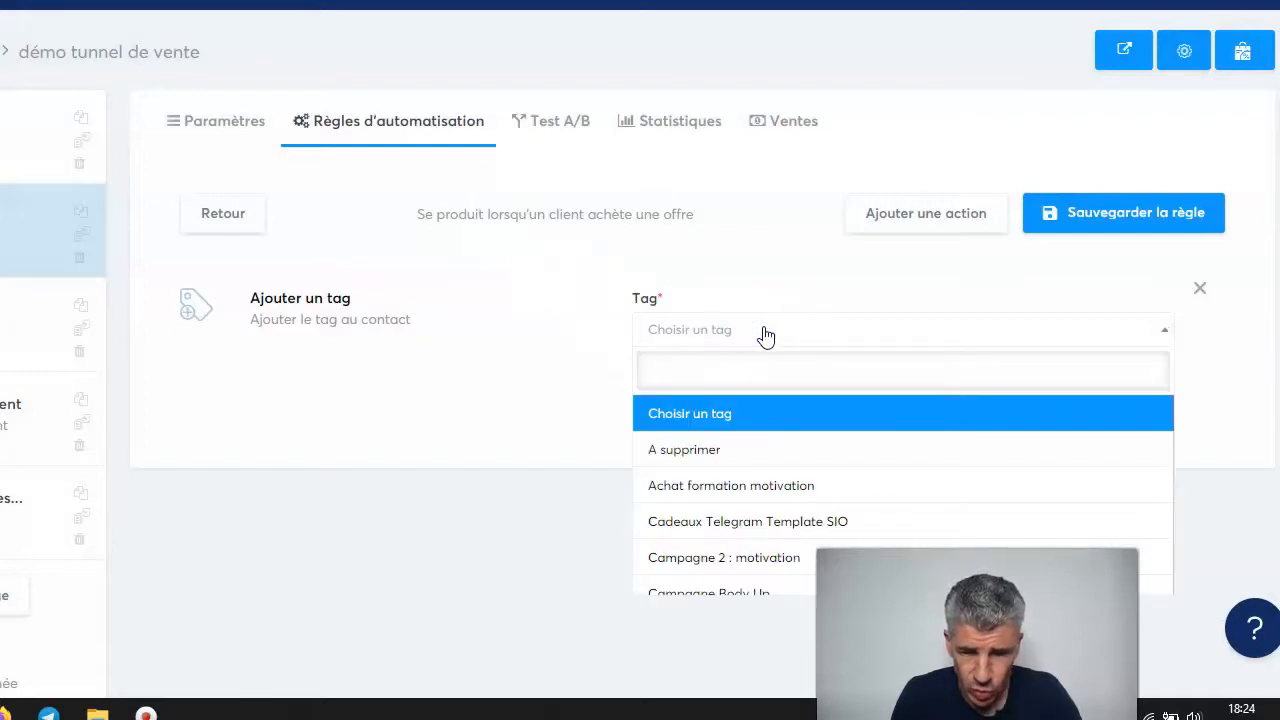
{"action": "left_click", "coordinate": [735, 488]}
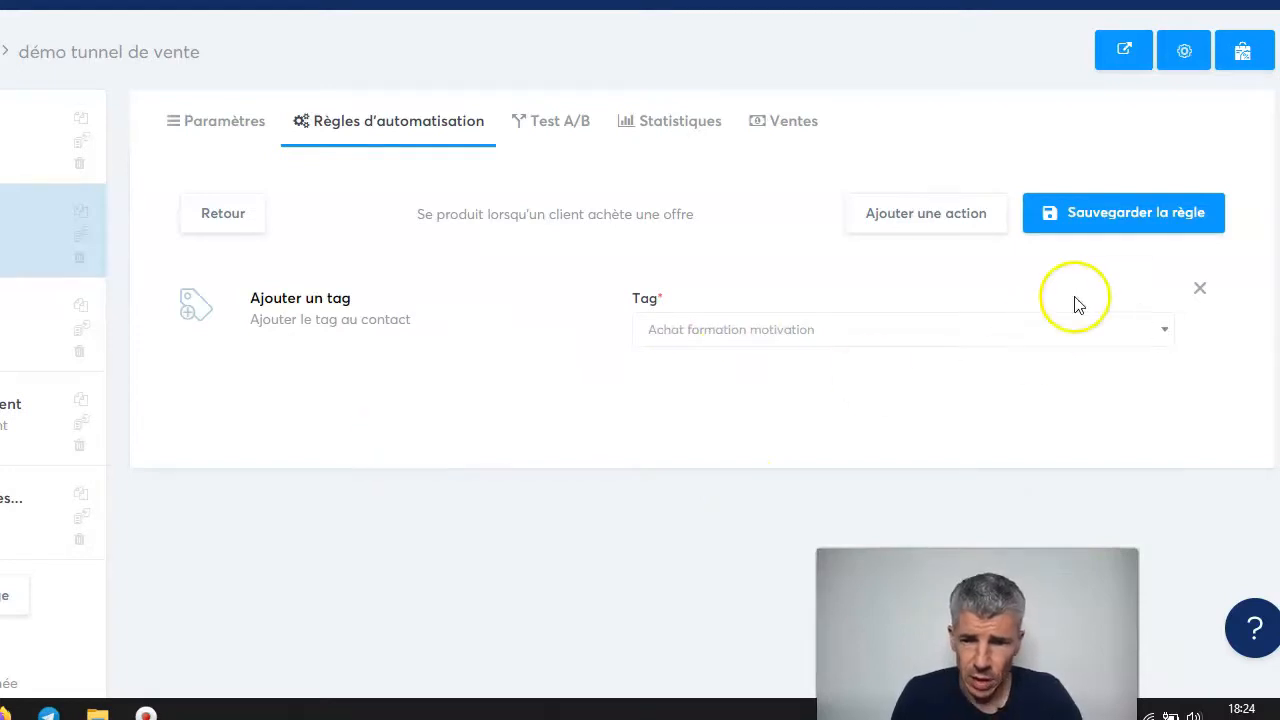
{"action": "left_click", "coordinate": [1155, 217]}
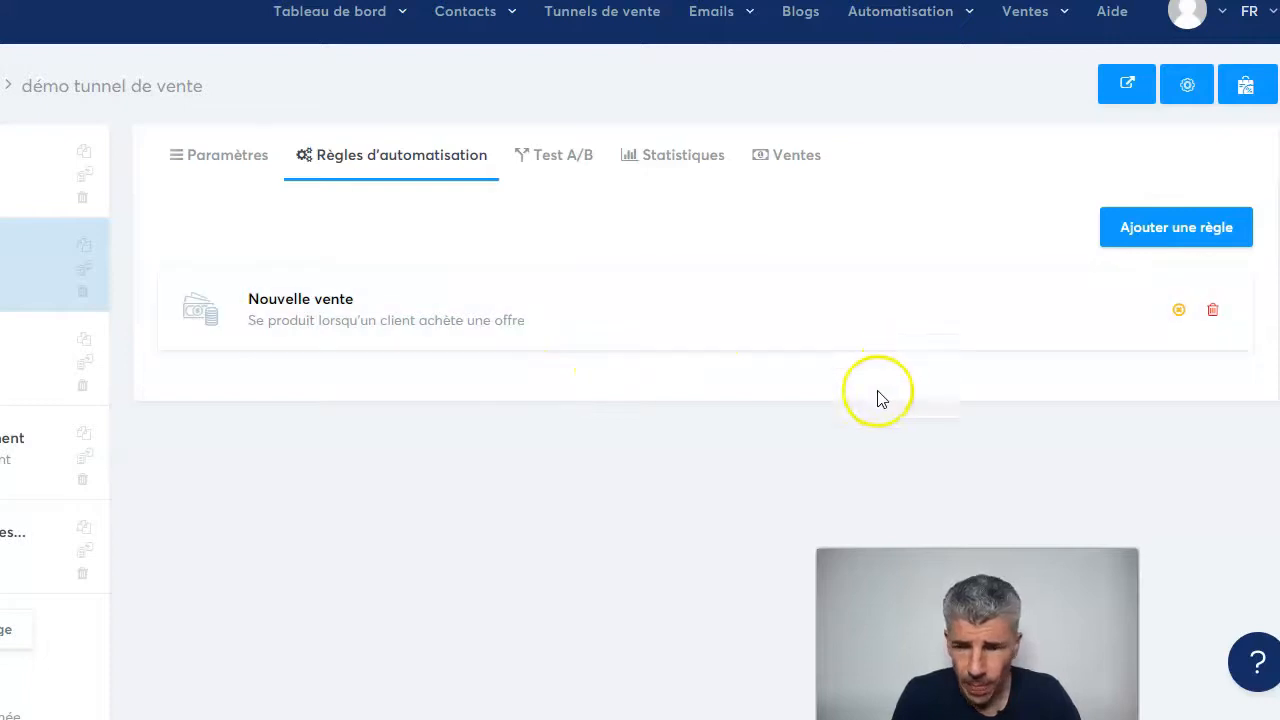
Step: Add an order bump with a blank resource entry to the Paiement page's settings
{"action": "left_click", "coordinate": [223, 172]}
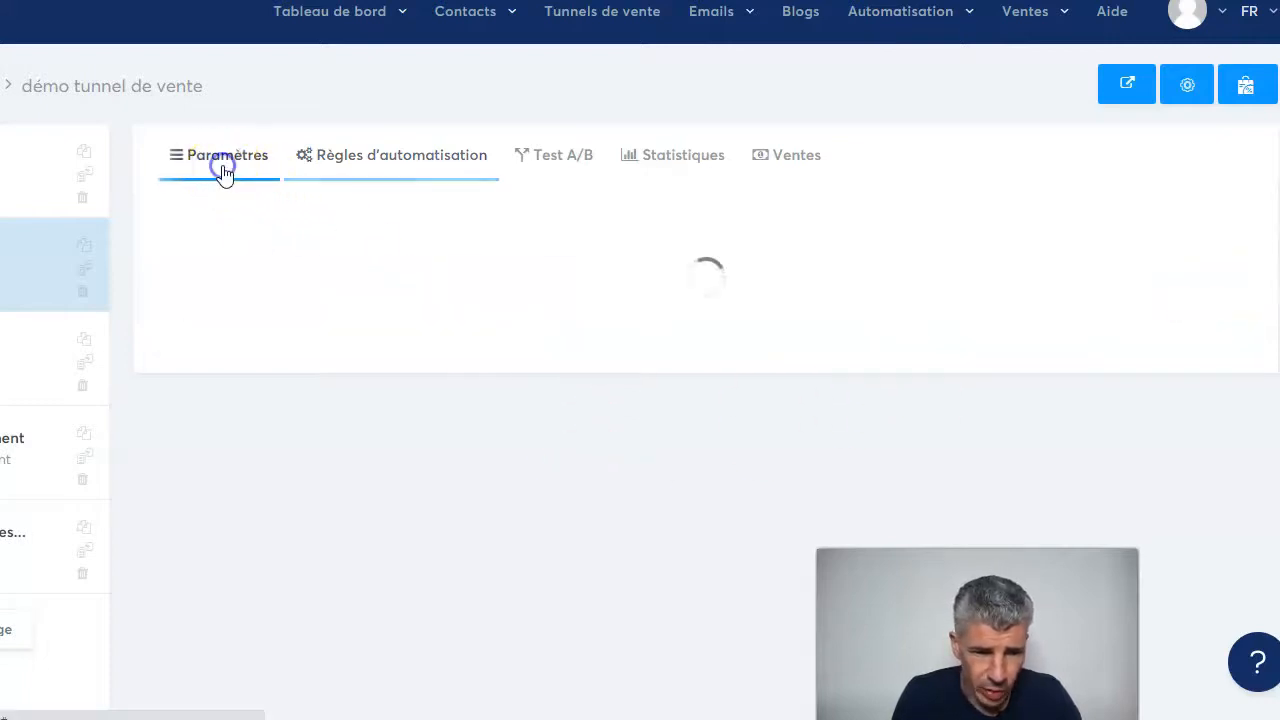
{"action": "scroll", "coordinate": [510, 460], "scroll_direction": "down", "scroll_amount": 5}
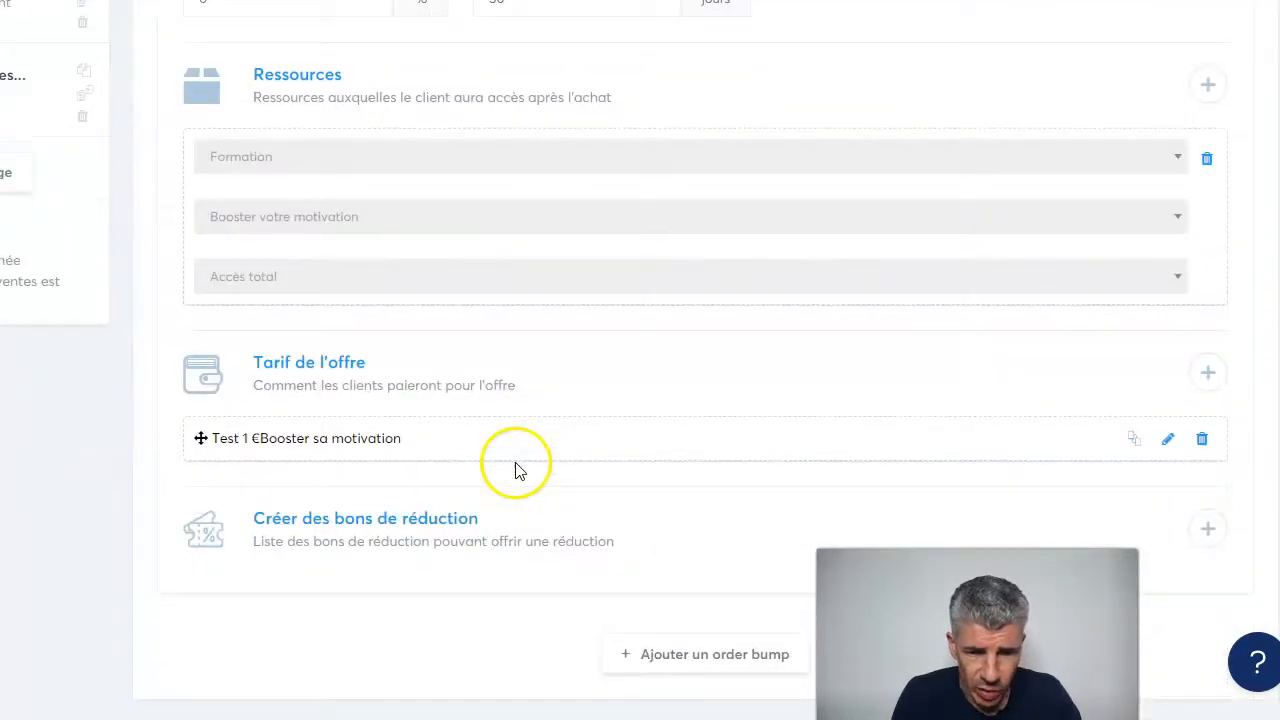
{"action": "left_click", "coordinate": [689, 656]}
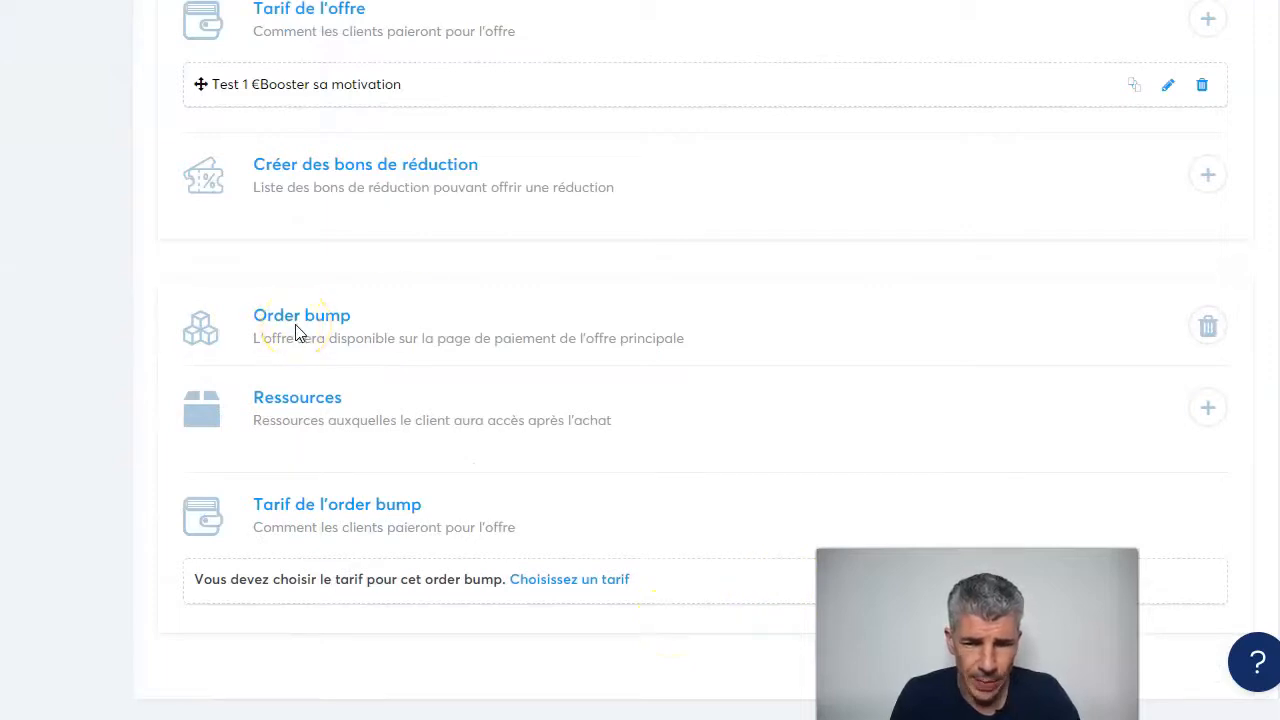
{"action": "left_click", "coordinate": [322, 415]}
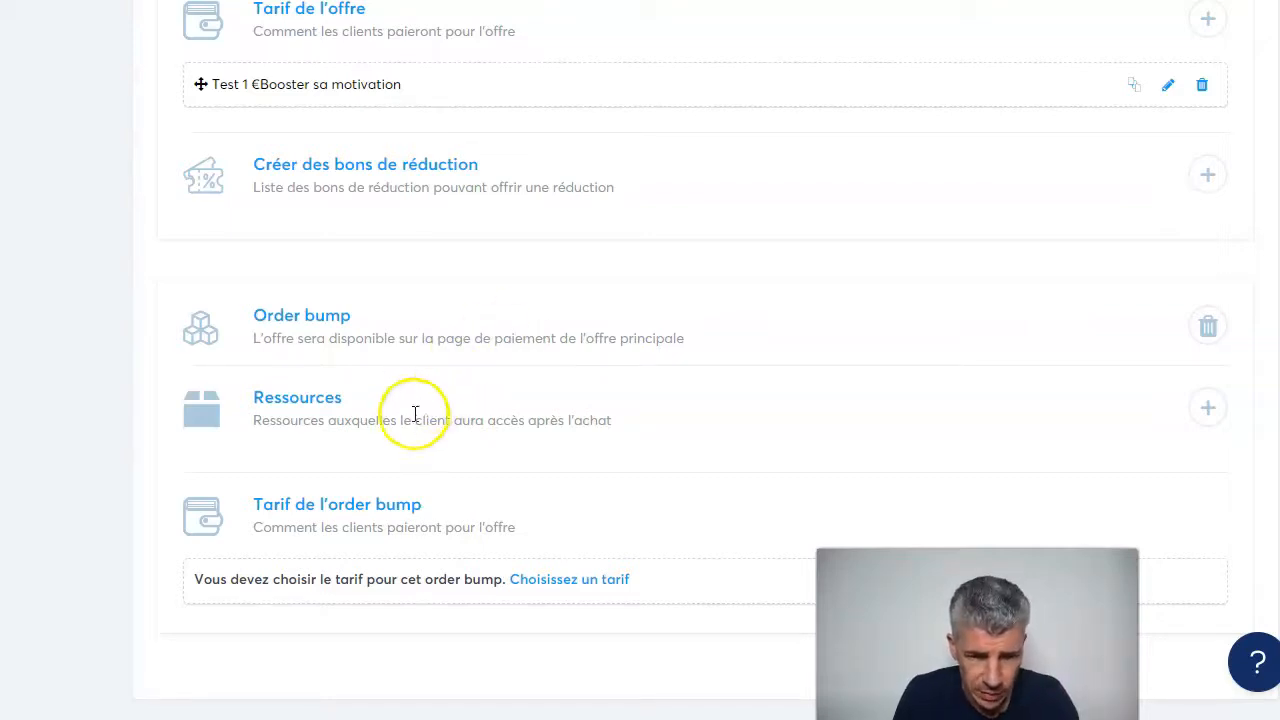
{"action": "left_click", "coordinate": [1207, 407]}
{"action": "scroll", "coordinate": [640, 480], "scroll_direction": "down", "scroll_amount": 1}
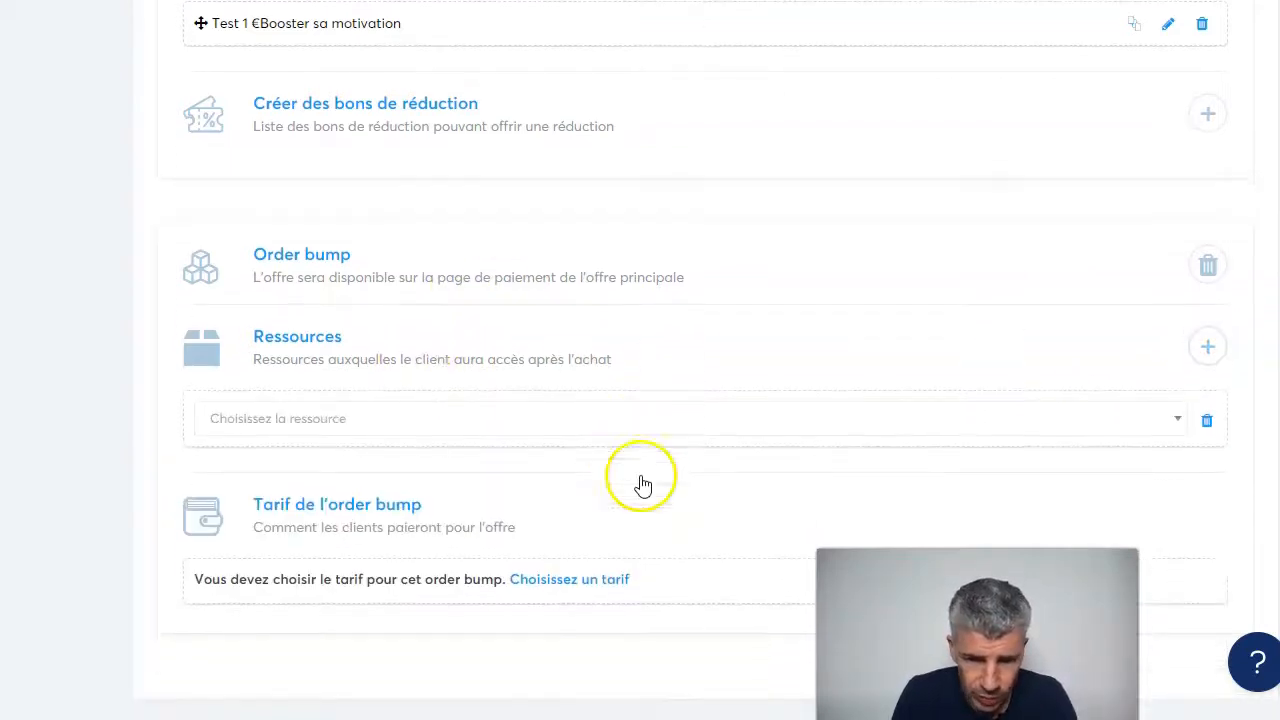
Step: Look through the order bump's resource types and try to save the Paiement funnel step
{"action": "left_click", "coordinate": [299, 420]}
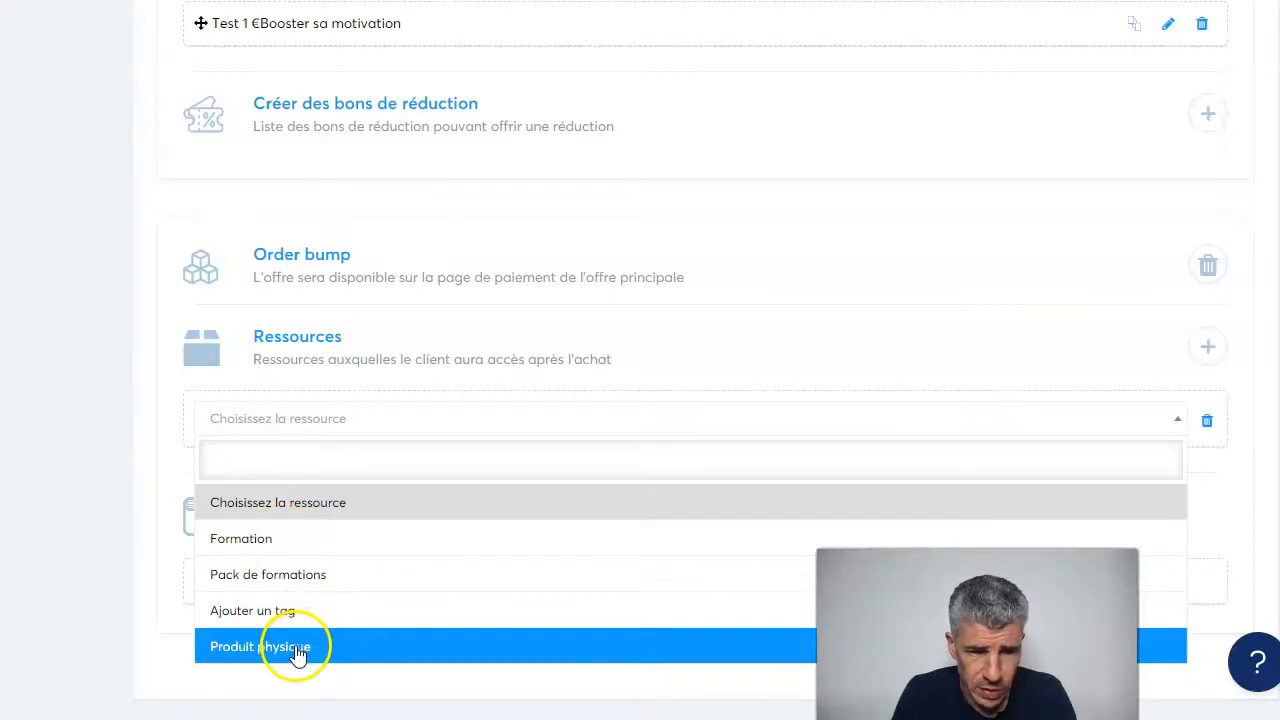
{"action": "left_click", "coordinate": [83, 246]}
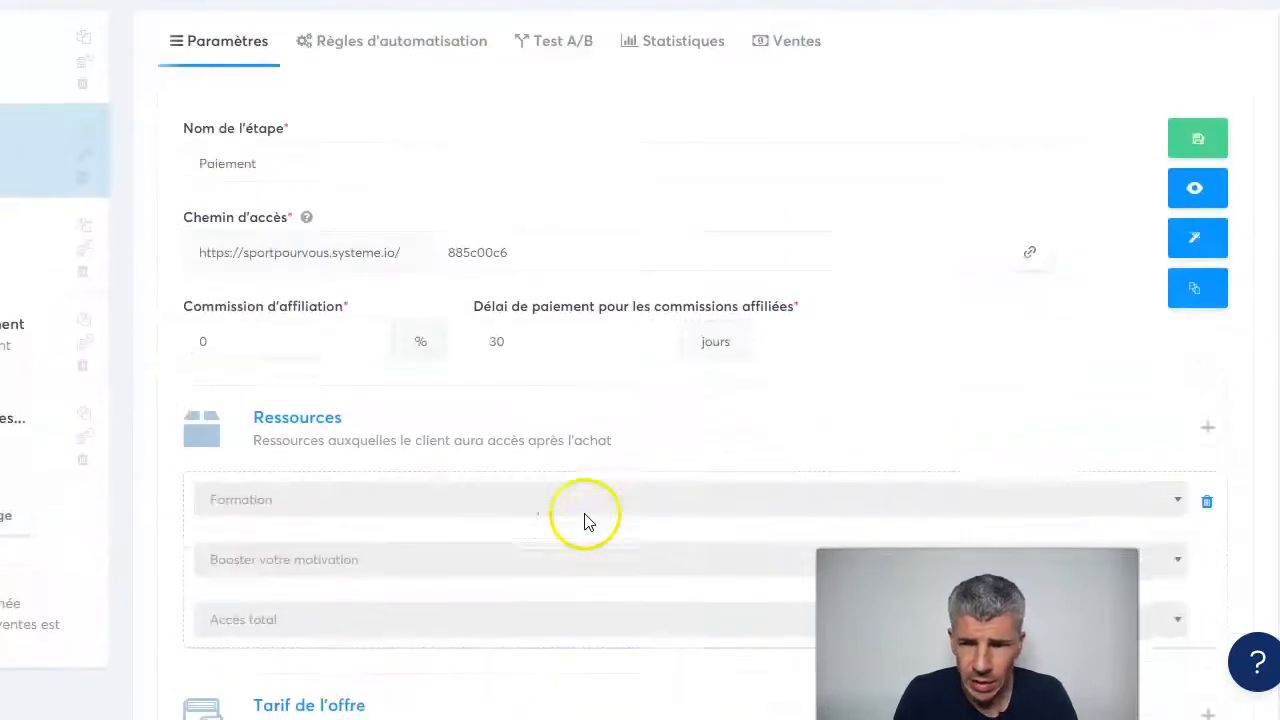
{"action": "scroll", "coordinate": [586, 520], "scroll_direction": "up", "scroll_amount": 2}
{"action": "left_click", "coordinate": [1206, 253]}
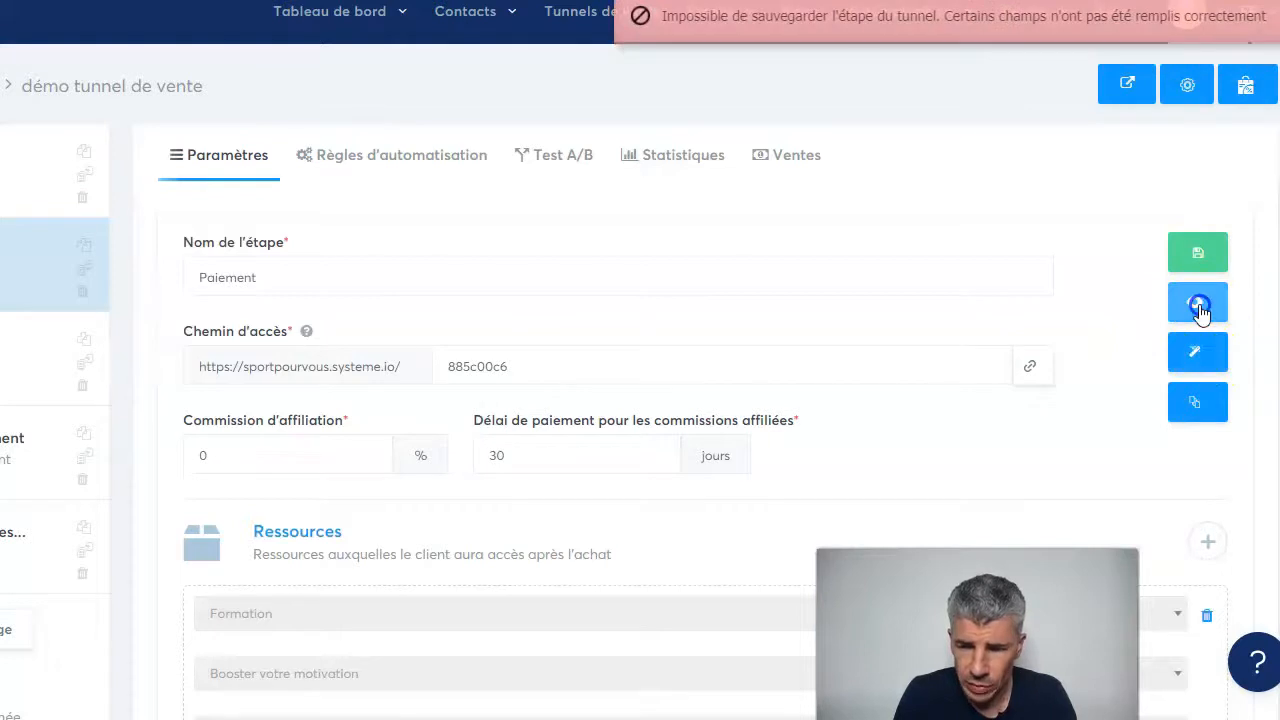
Step: Preview the Paiement page and compare the PayPal and credit card payment options in its order form
{"action": "left_click", "coordinate": [1200, 306]}
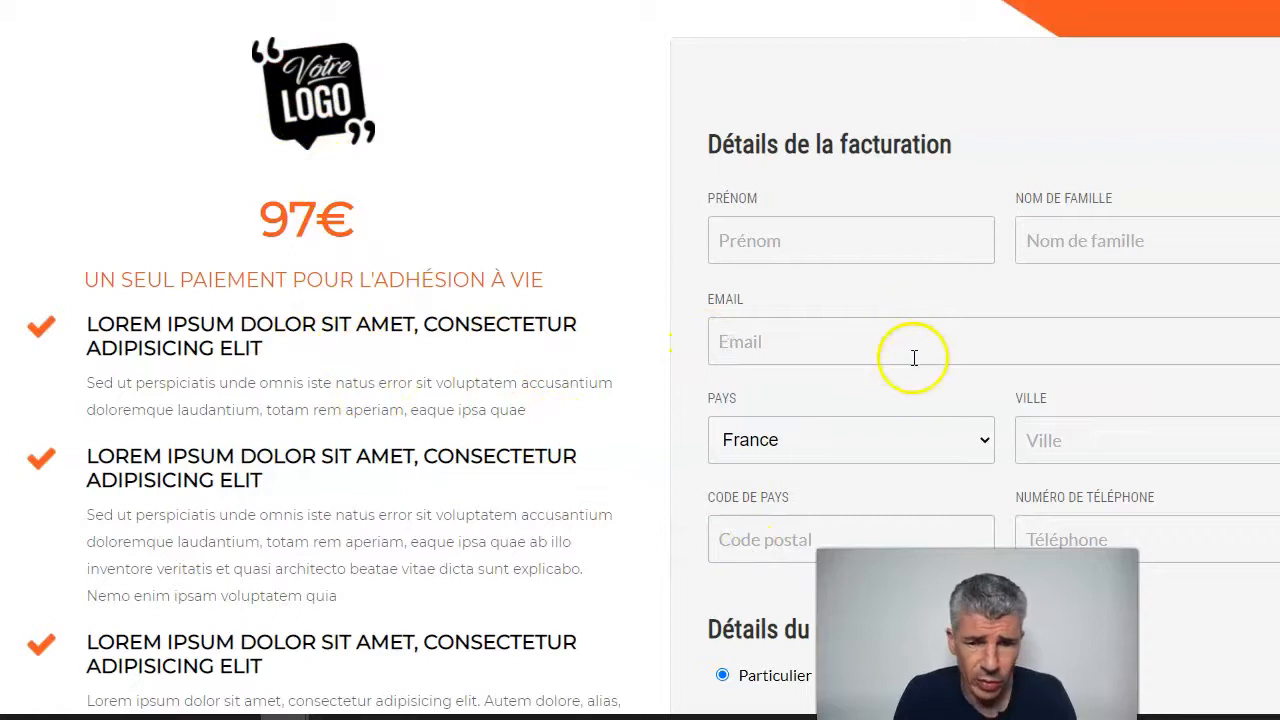
{"action": "scroll", "coordinate": [914, 357], "scroll_direction": "down", "scroll_amount": 3}
{"action": "scroll", "coordinate": [914, 357], "scroll_direction": "down", "scroll_amount": 5}
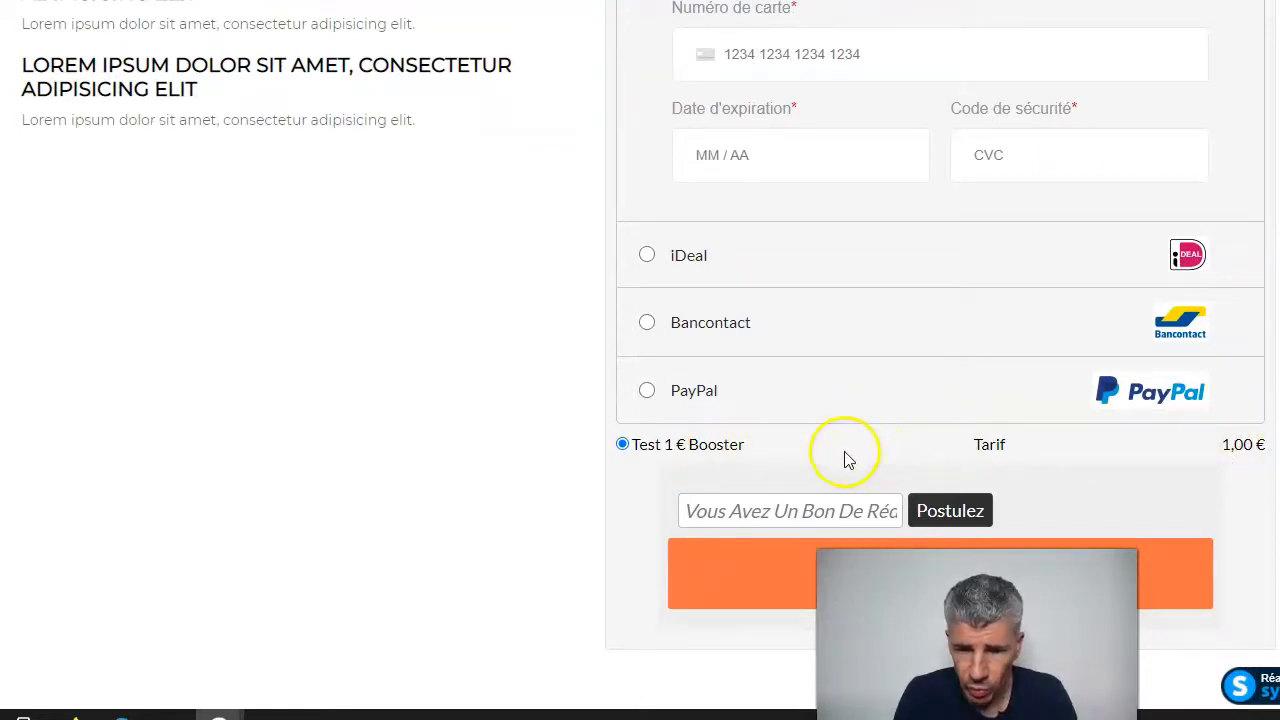
{"action": "scroll", "coordinate": [855, 445], "scroll_direction": "up", "scroll_amount": 1}
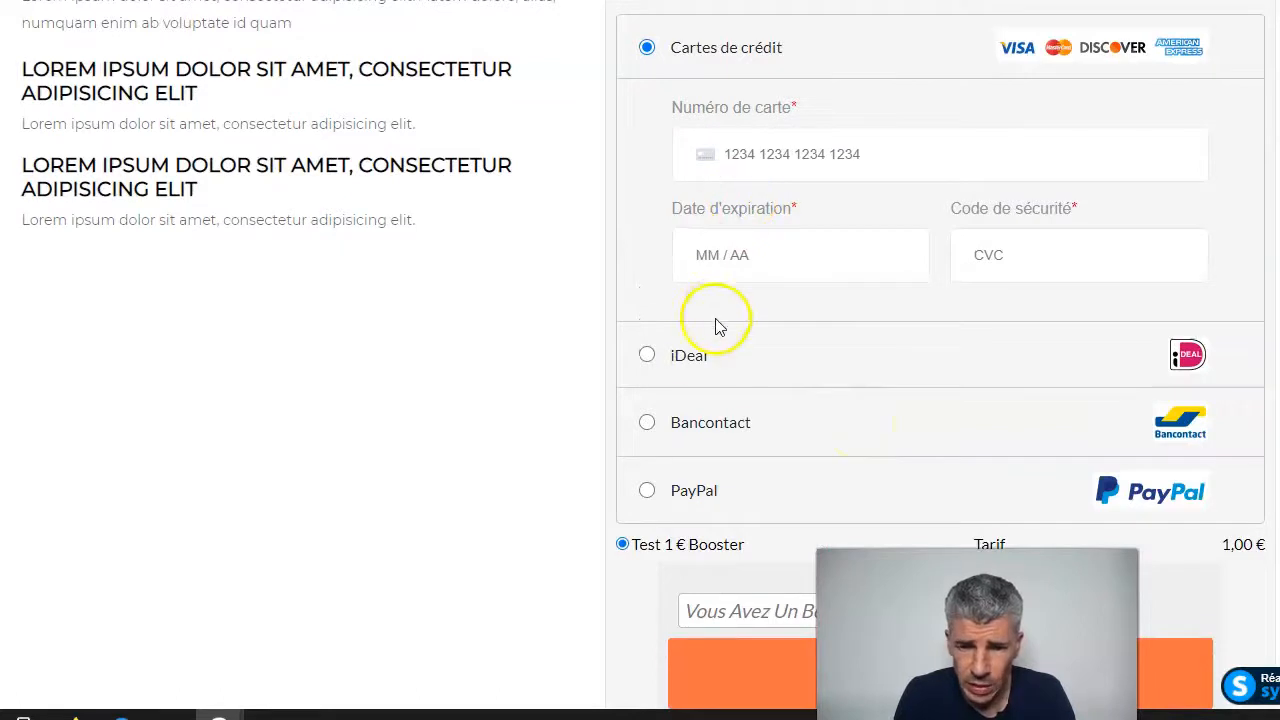
{"action": "left_click", "coordinate": [649, 494]}
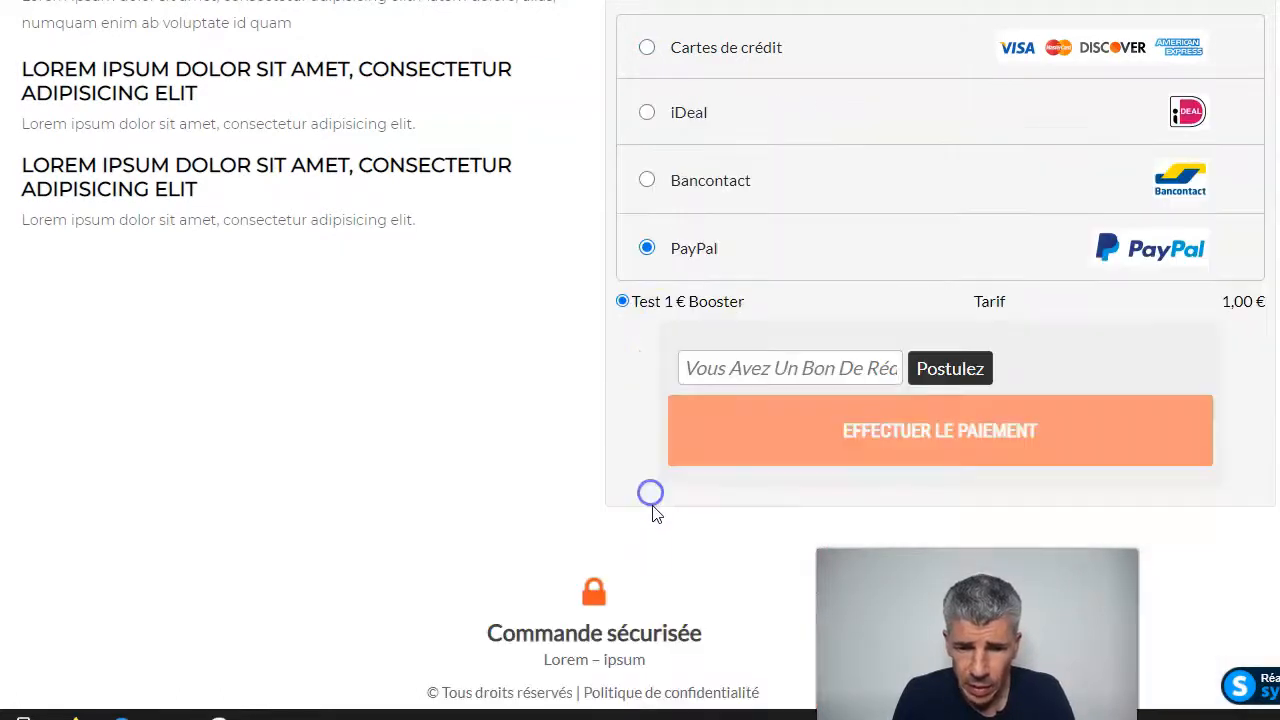
{"action": "scroll", "coordinate": [734, 371], "scroll_direction": "up", "scroll_amount": 1}
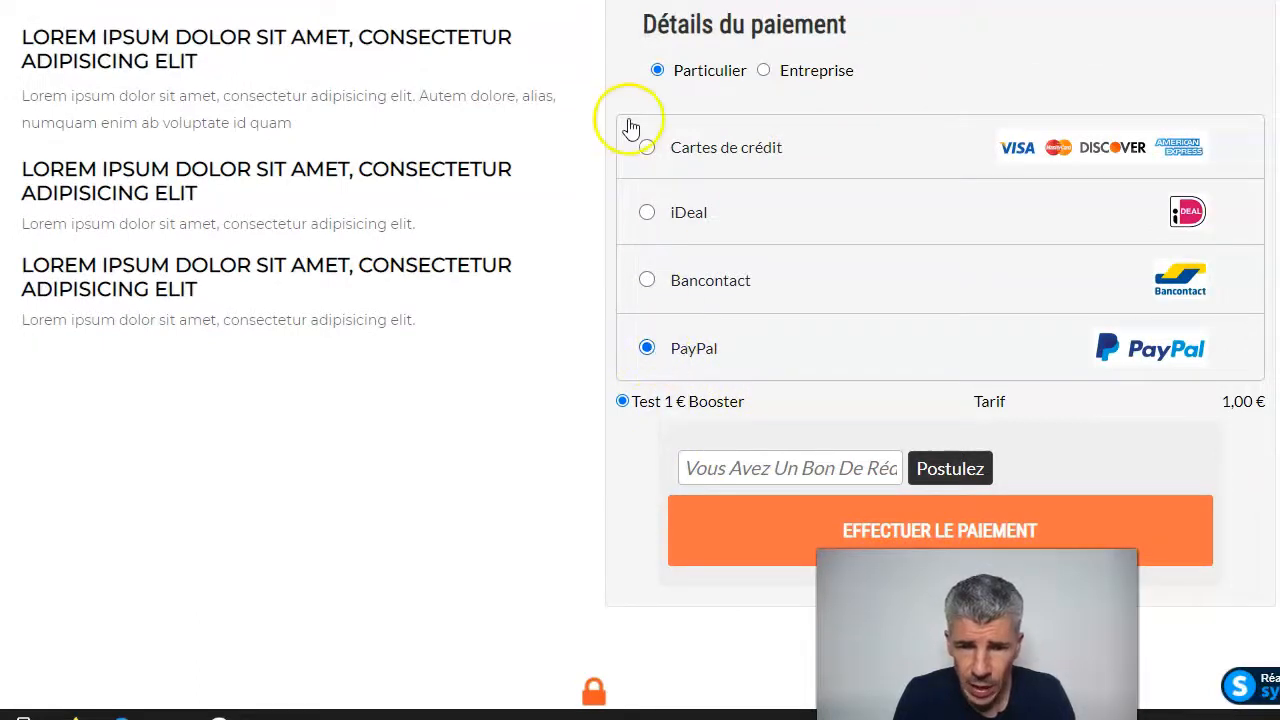
{"action": "left_click", "coordinate": [648, 149]}
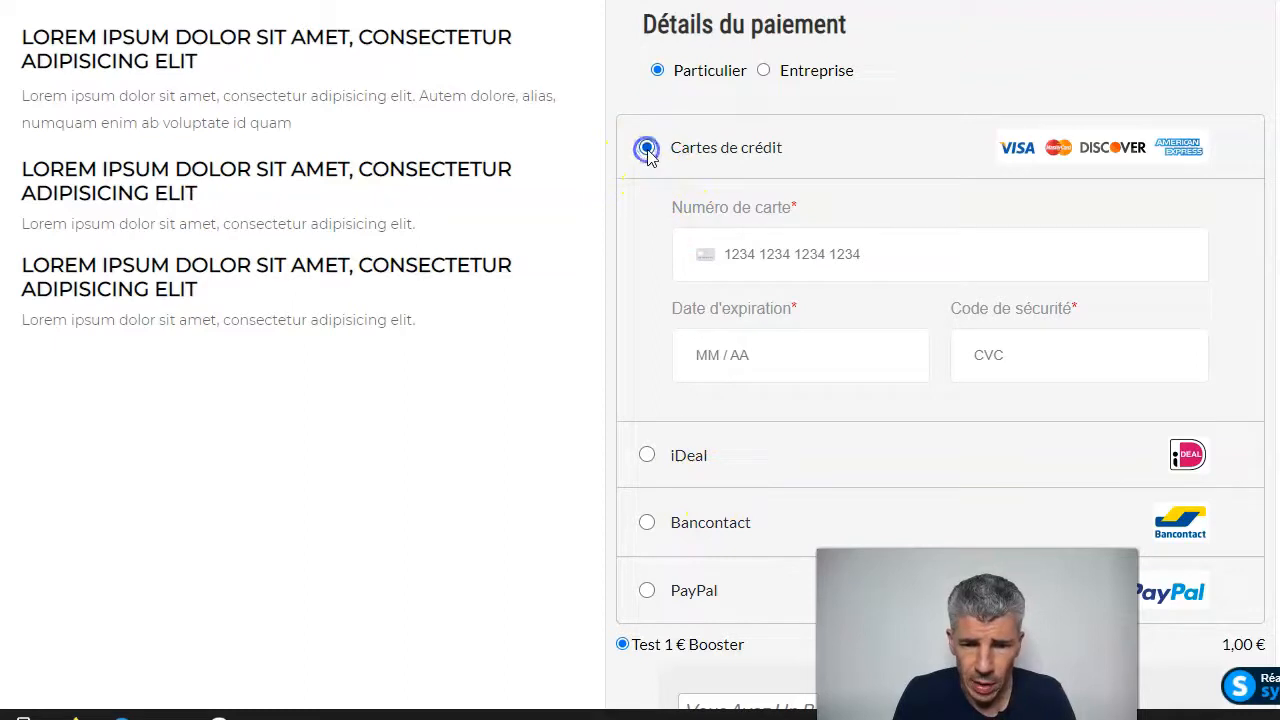
Step: Choose PayPal in the payment page preview and examine the offer price, discount coupon field and payment button
{"action": "scroll", "coordinate": [727, 360], "scroll_direction": "down", "scroll_amount": 3}
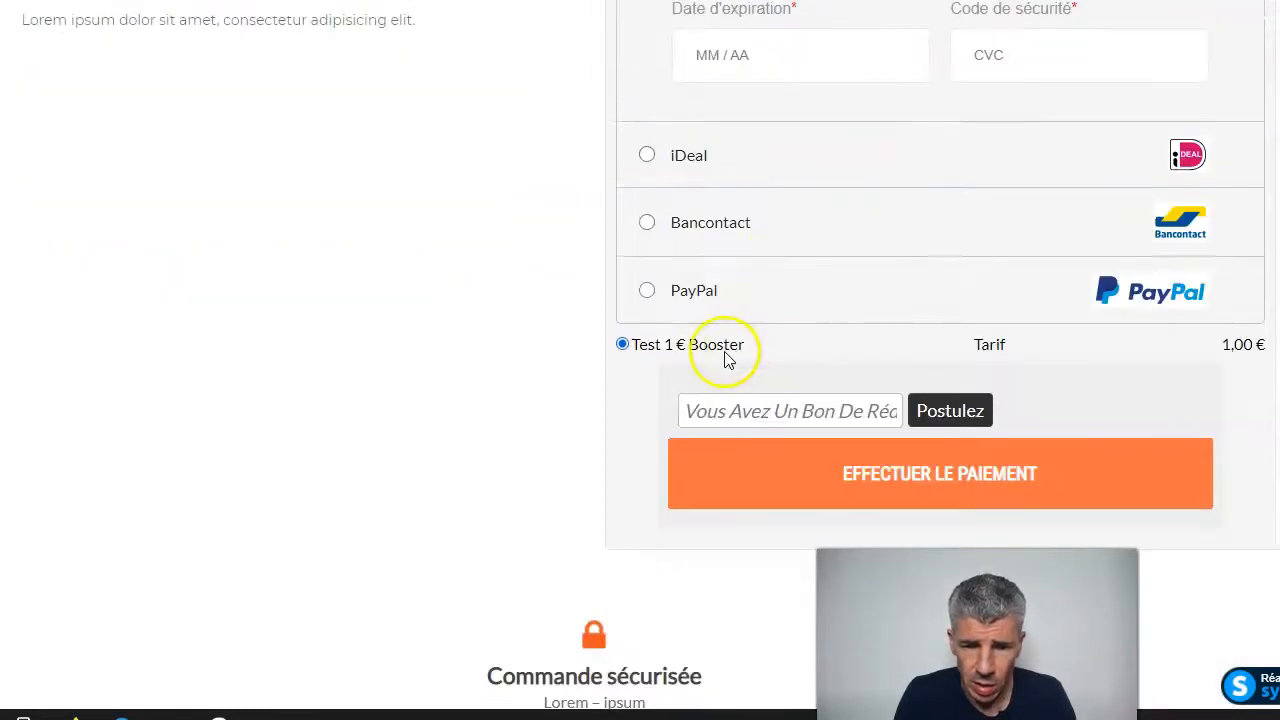
{"action": "left_click", "coordinate": [645, 294]}
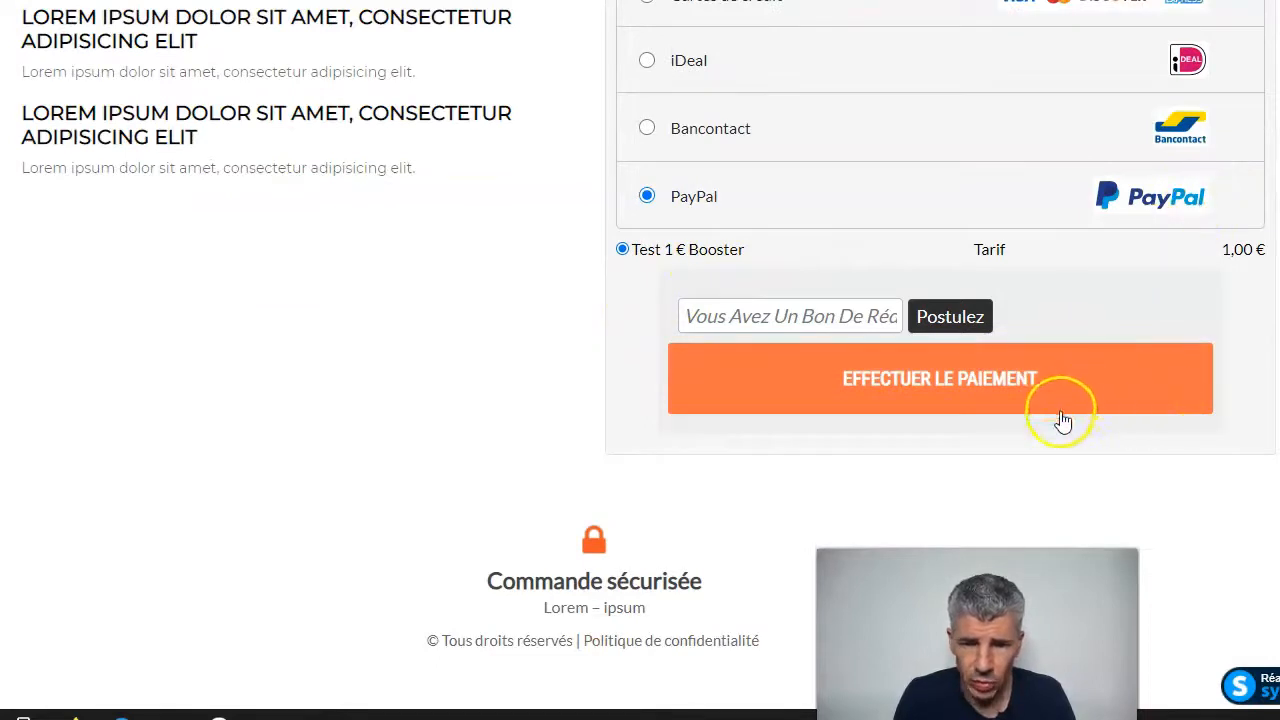
{"action": "scroll", "coordinate": [981, 517], "scroll_direction": "up", "scroll_amount": 4}
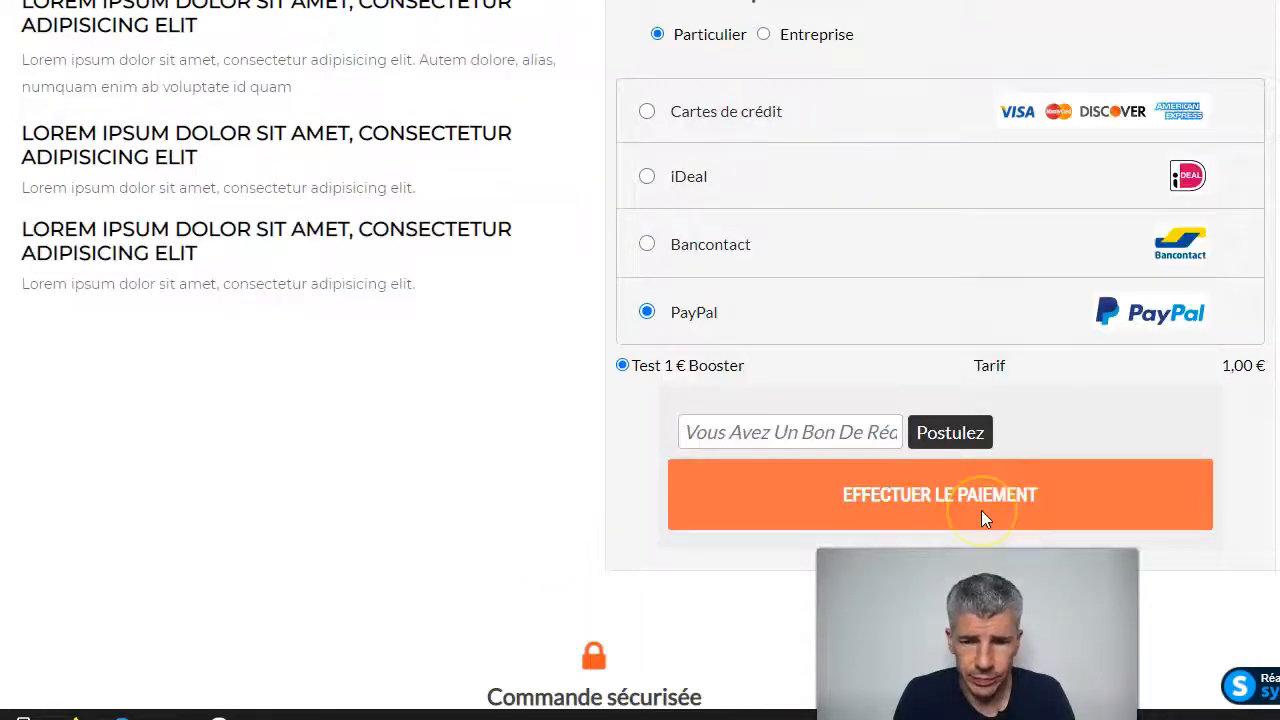
{"action": "scroll", "coordinate": [981, 518], "scroll_direction": "up", "scroll_amount": 1}
{"action": "scroll", "coordinate": [980, 520], "scroll_direction": "down", "scroll_amount": 5}
{"action": "left_click", "coordinate": [780, 315]}
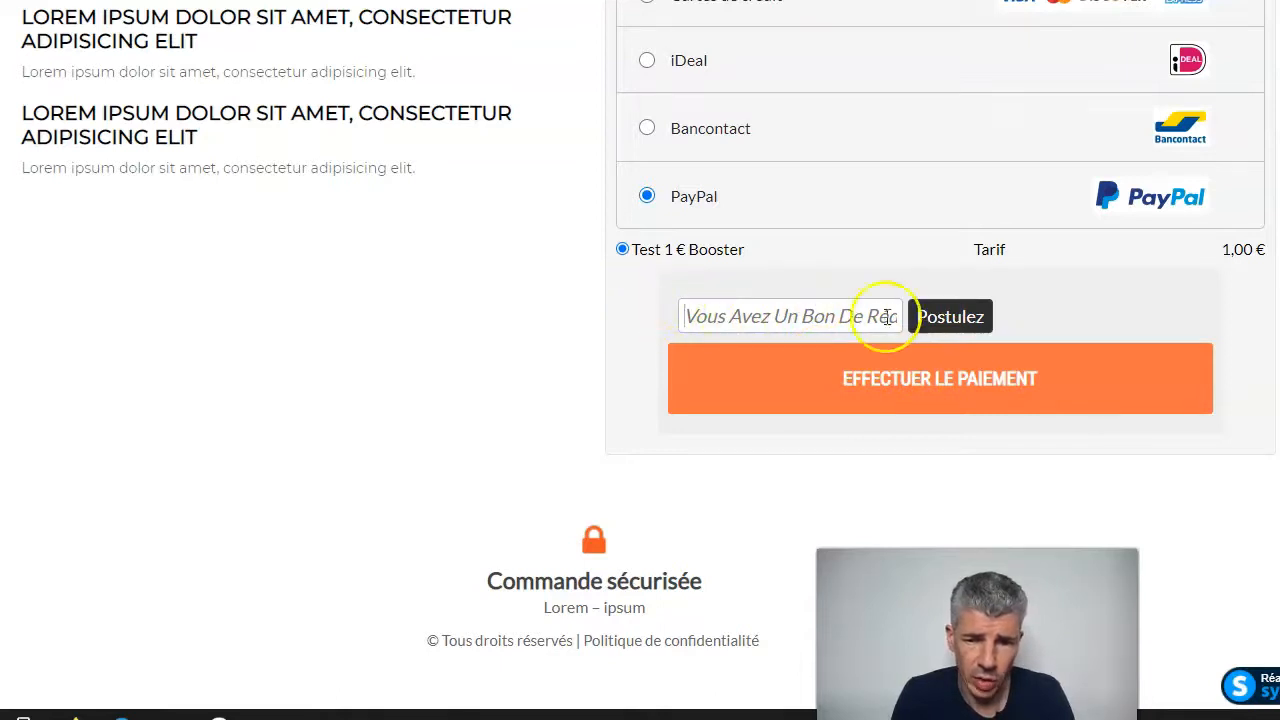
{"action": "scroll", "coordinate": [874, 514], "scroll_direction": "up", "scroll_amount": 7}
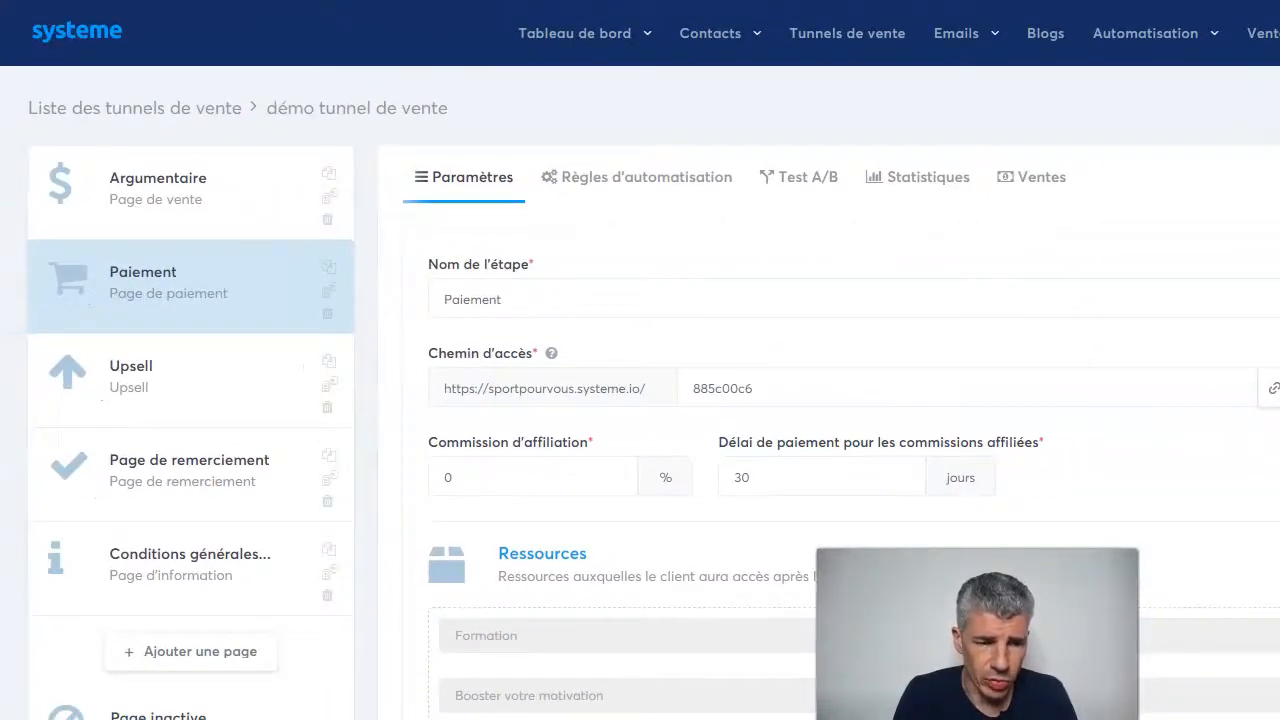
Step: Replace the footer text at the bottom of the Argumentaire sales page with "CGV" and save the page
{"action": "left_click", "coordinate": [166, 190]}
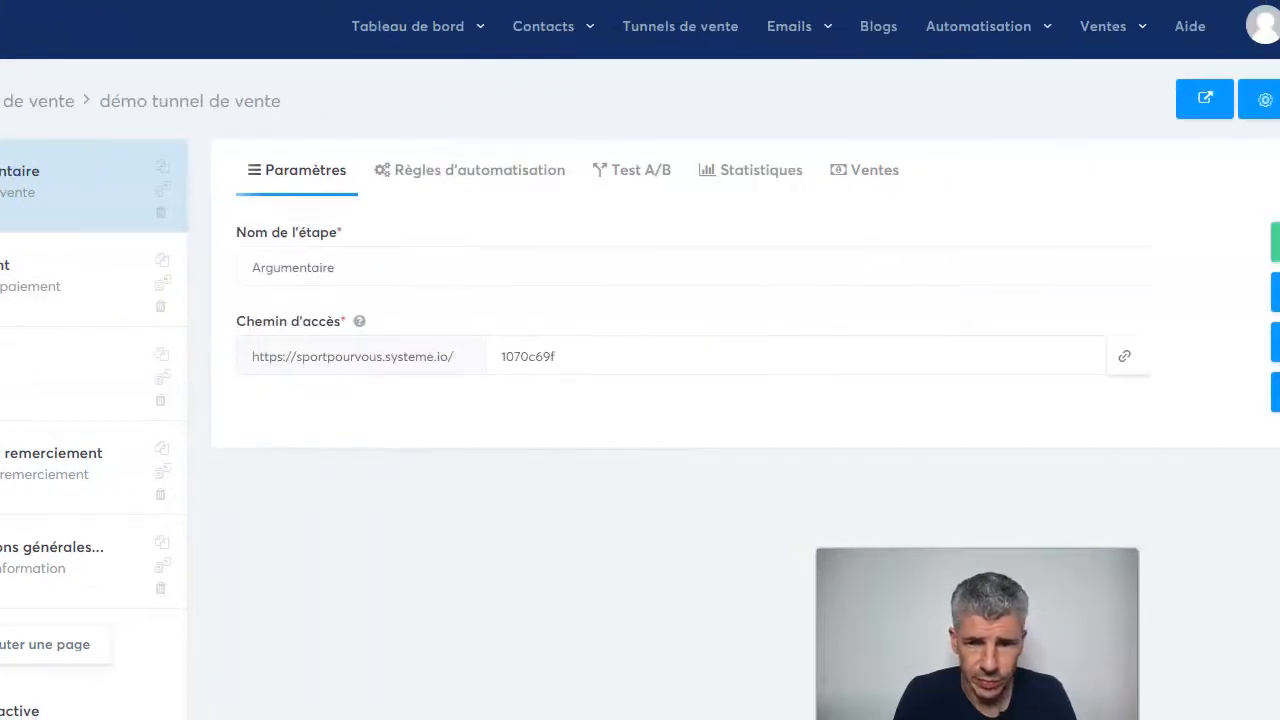
{"action": "left_click", "coordinate": [1216, 336]}
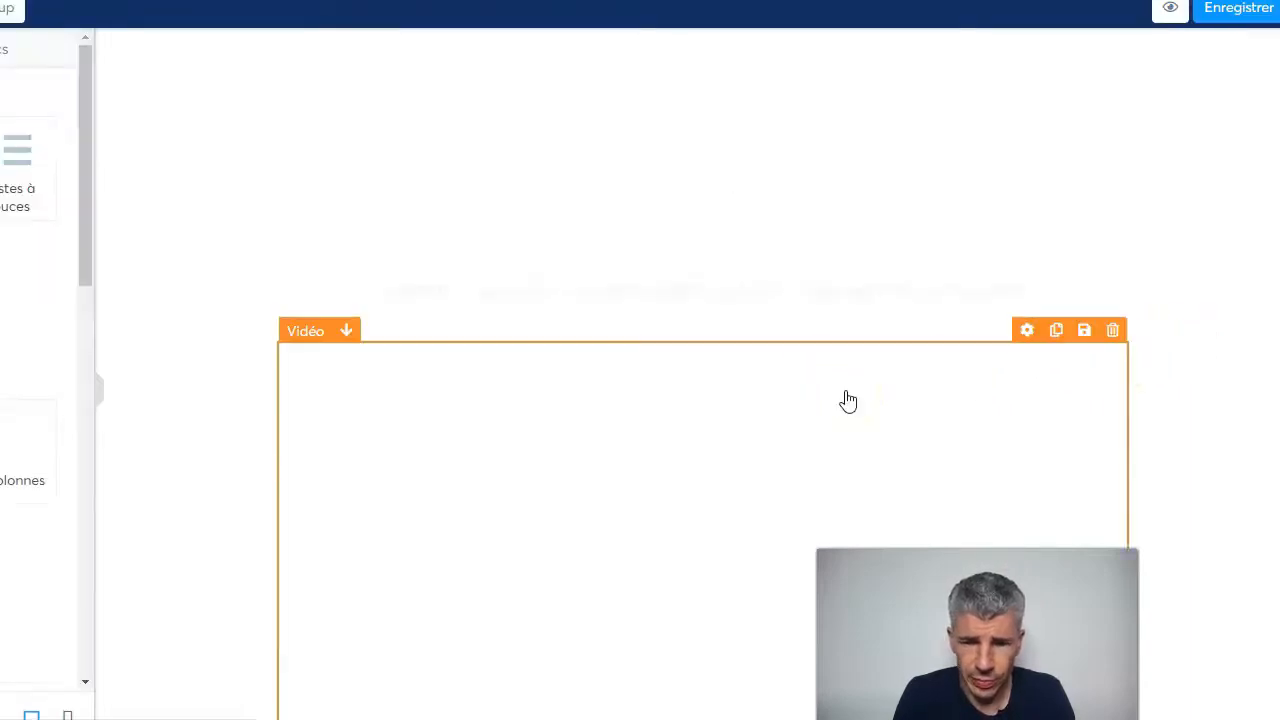
{"action": "scroll", "coordinate": [845, 400], "scroll_direction": "down", "scroll_amount": 10}
{"action": "scroll", "coordinate": [845, 400], "scroll_direction": "down", "scroll_amount": 15}
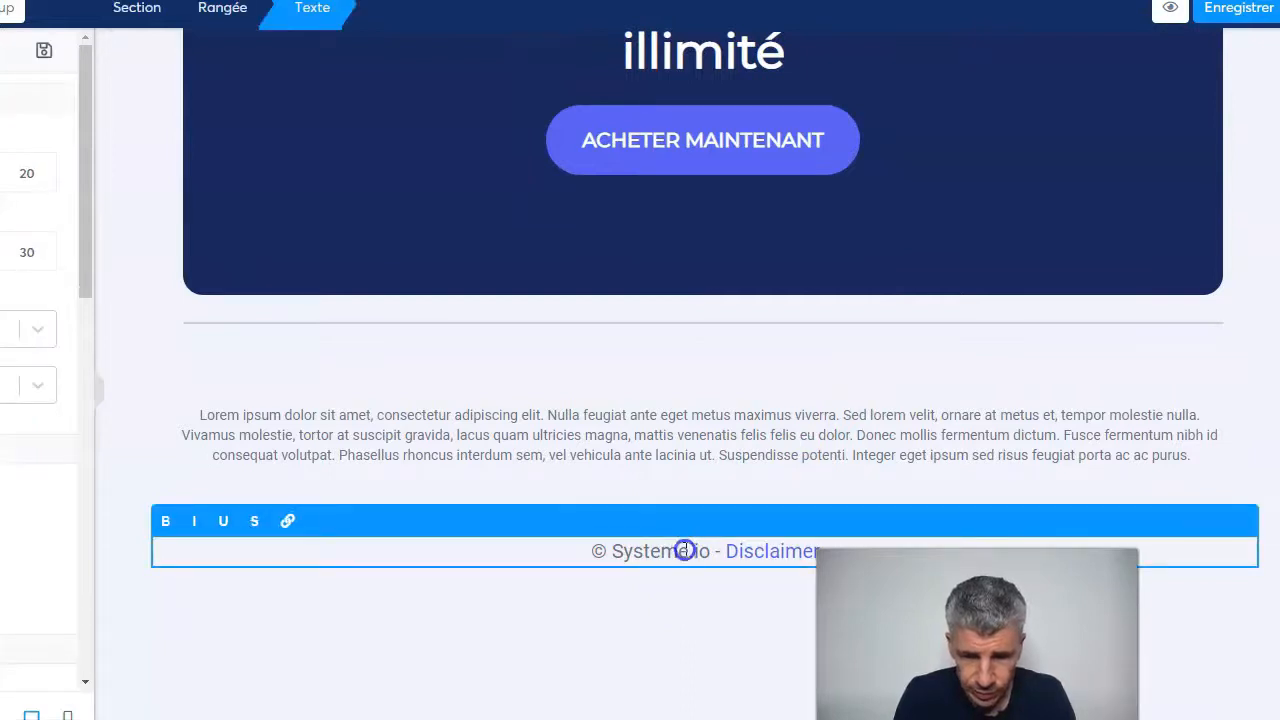
{"action": "triple_click", "coordinate": [684, 551]}
{"action": "type", "text": "CGV"}
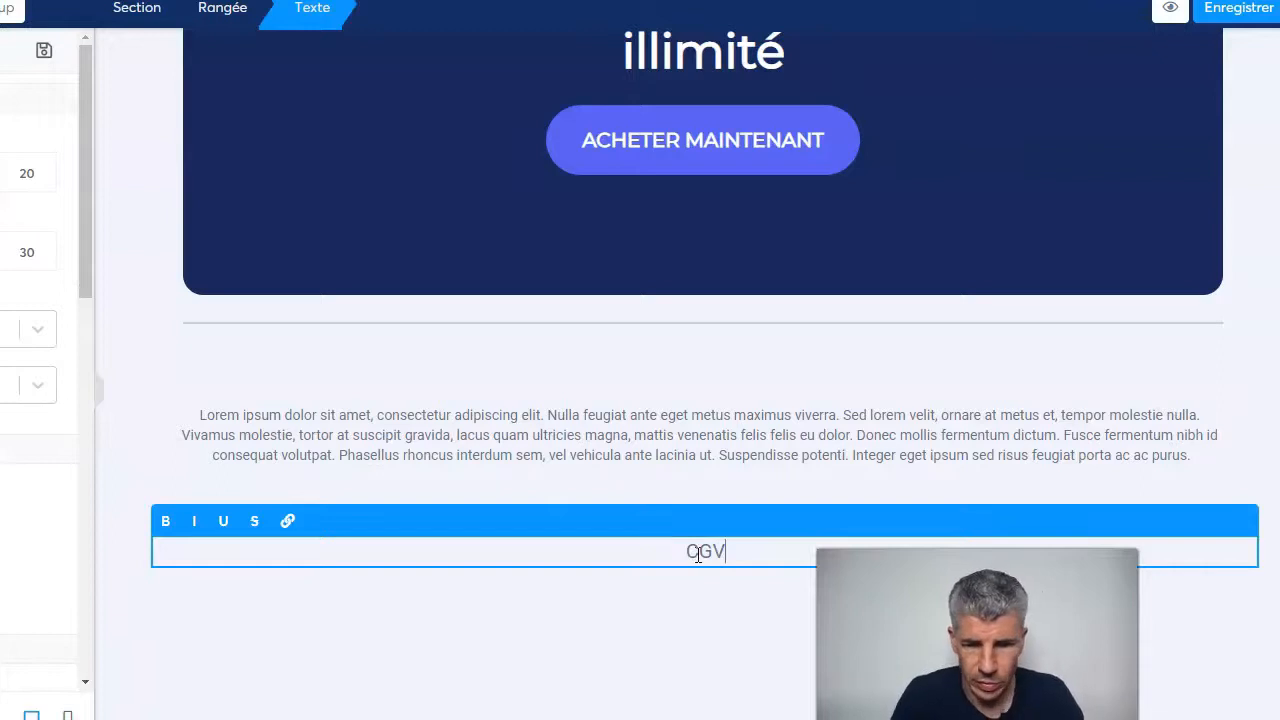
{"action": "scroll", "coordinate": [920, 428], "scroll_direction": "up", "scroll_amount": 10}
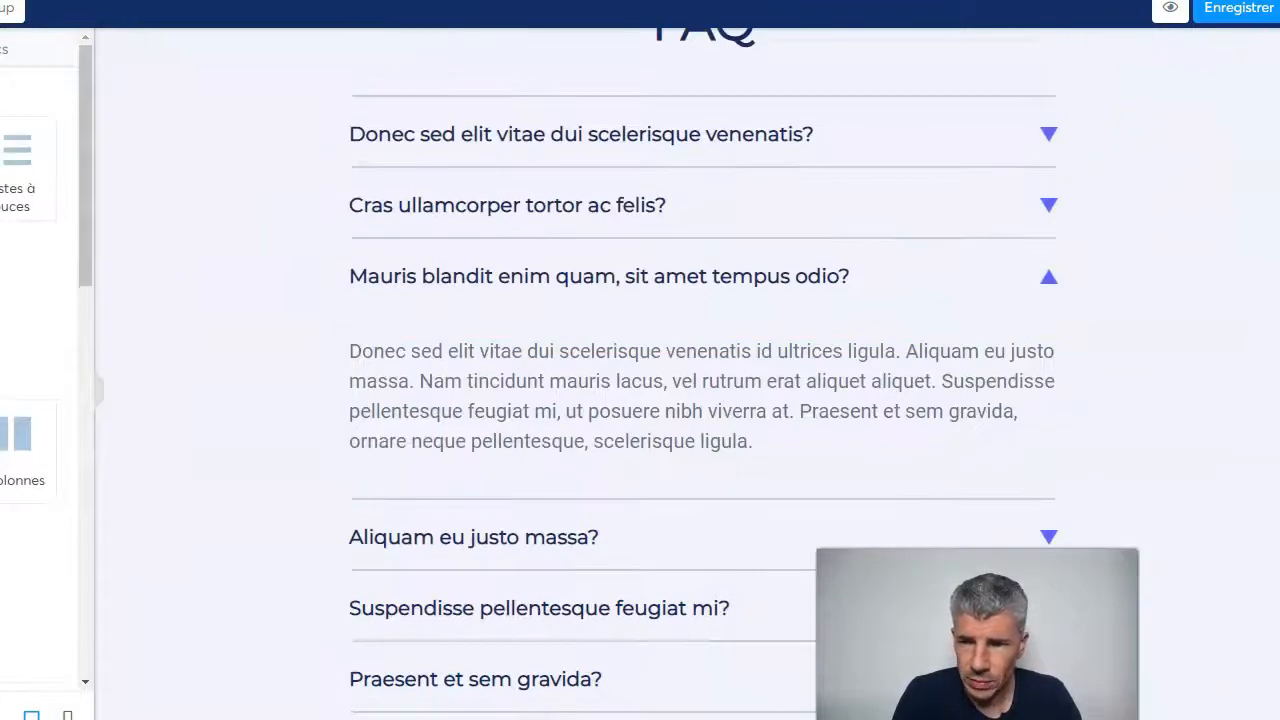
{"action": "left_click", "coordinate": [1235, 18]}
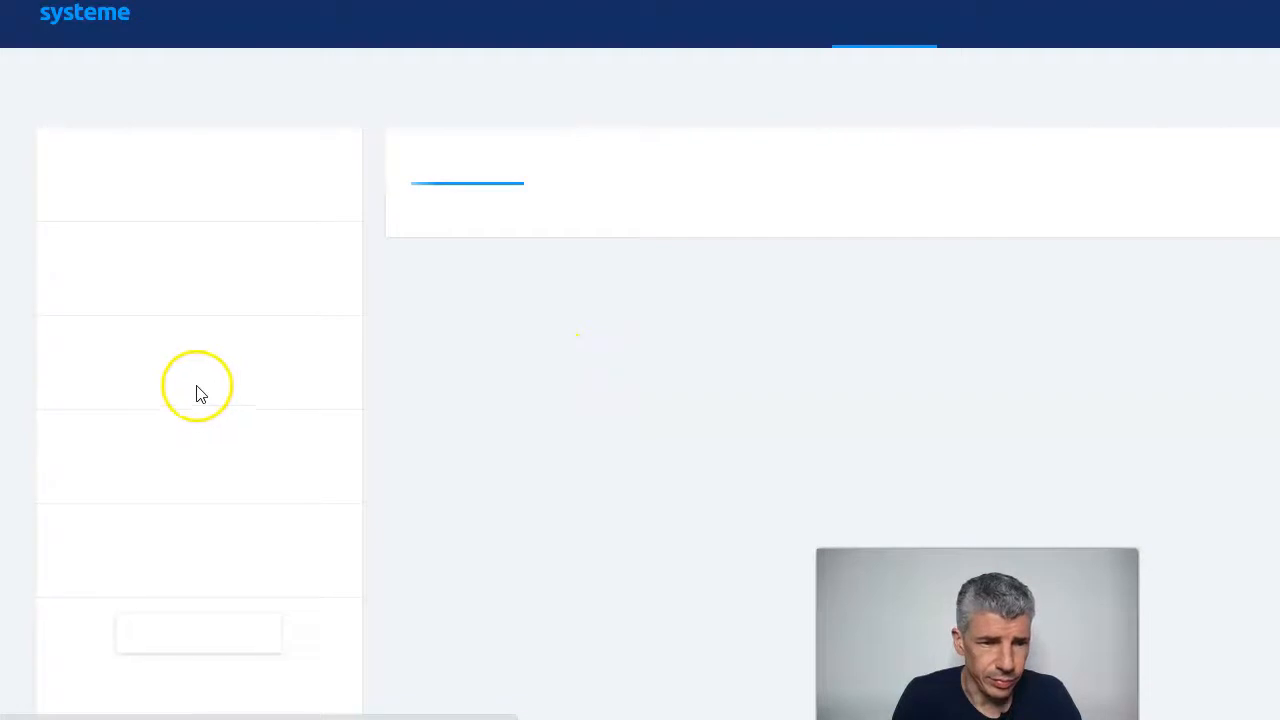
Step: Copy the access link of the Conditions générales de vente page in the funnel
{"action": "scroll", "coordinate": [171, 385], "scroll_direction": "down", "scroll_amount": 1}
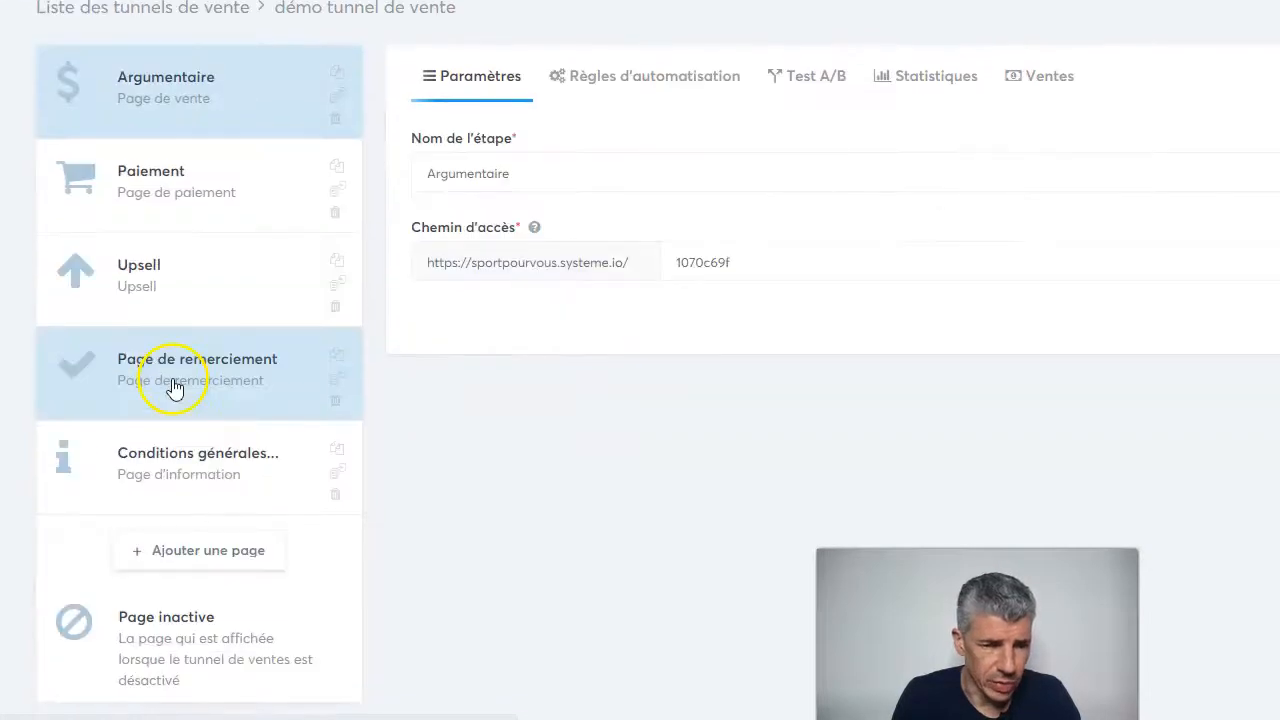
{"action": "left_click", "coordinate": [155, 465]}
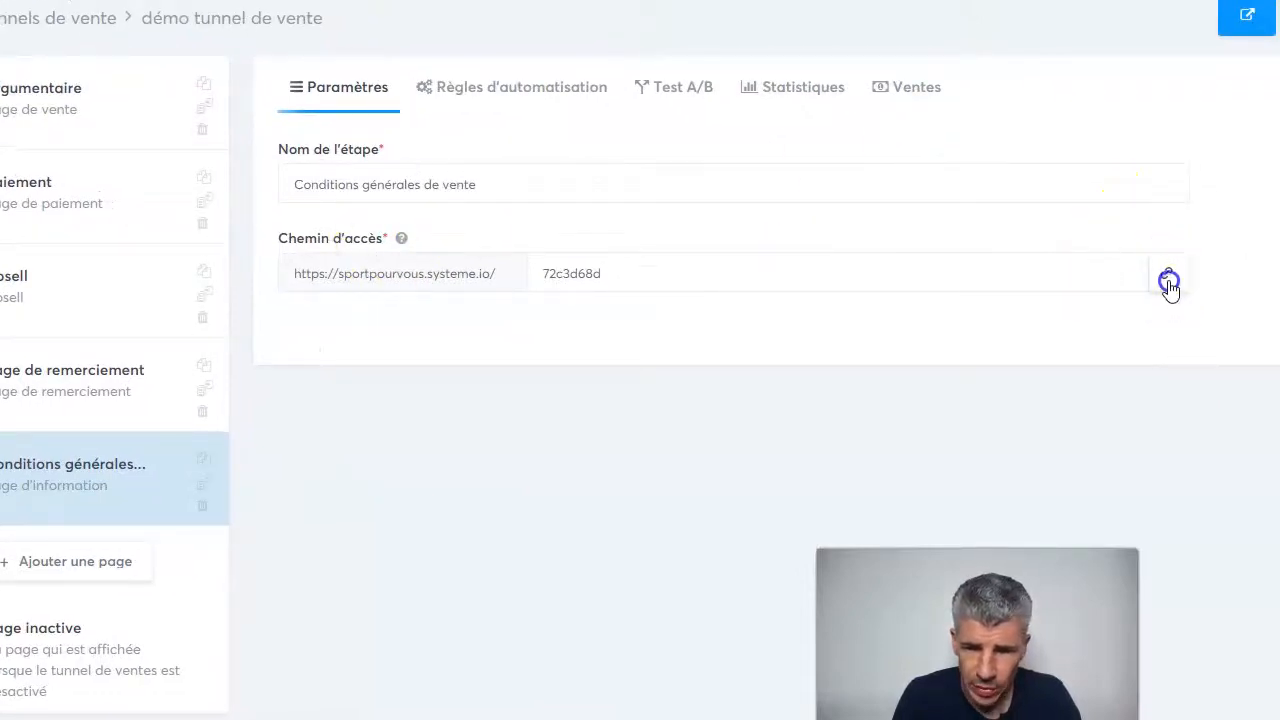
{"action": "left_click", "coordinate": [1168, 282]}
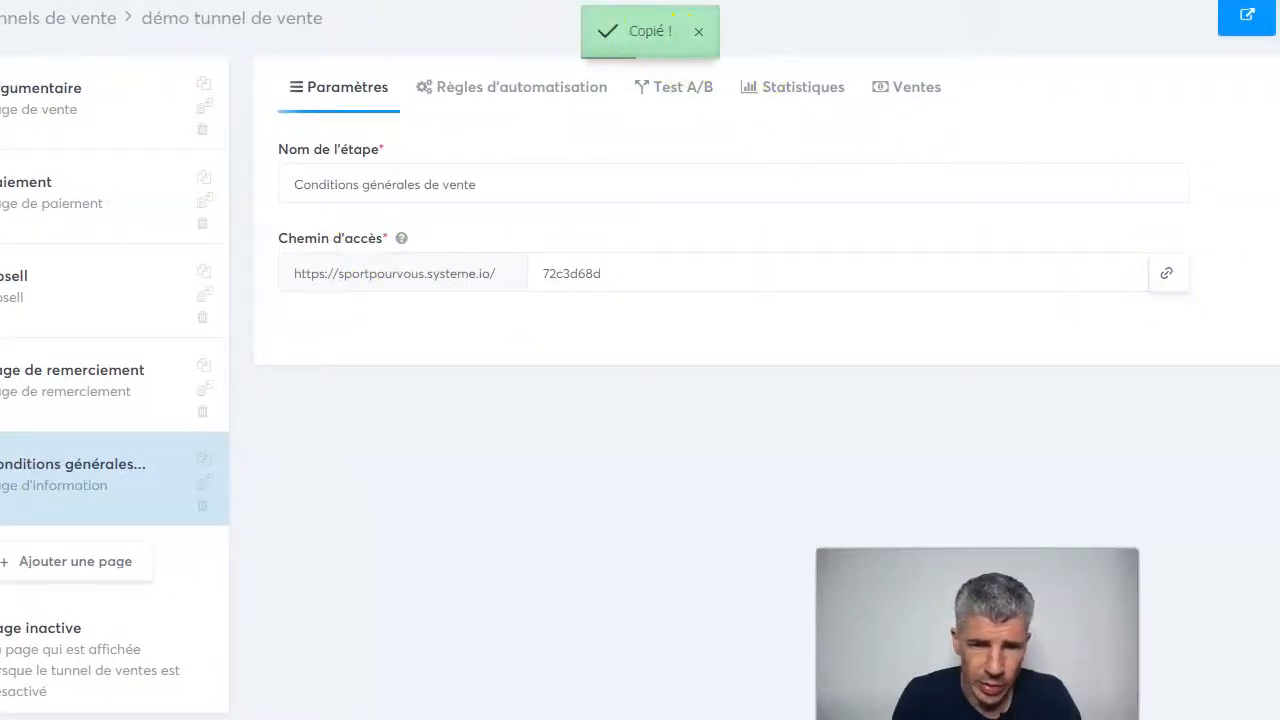
Step: Try to attach a popup link to the CGV footer text on the Argumentaire page, then save and leave the editor
{"action": "left_click", "coordinate": [80, 107]}
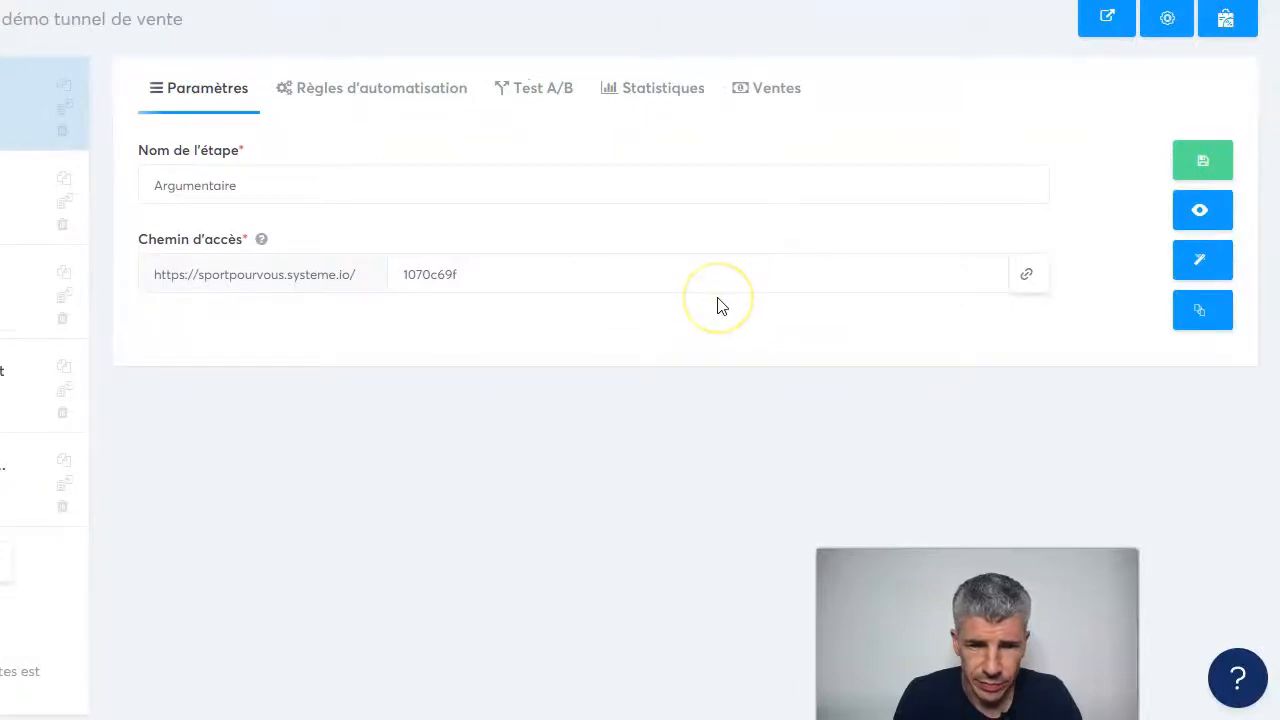
{"action": "left_click", "coordinate": [1199, 268]}
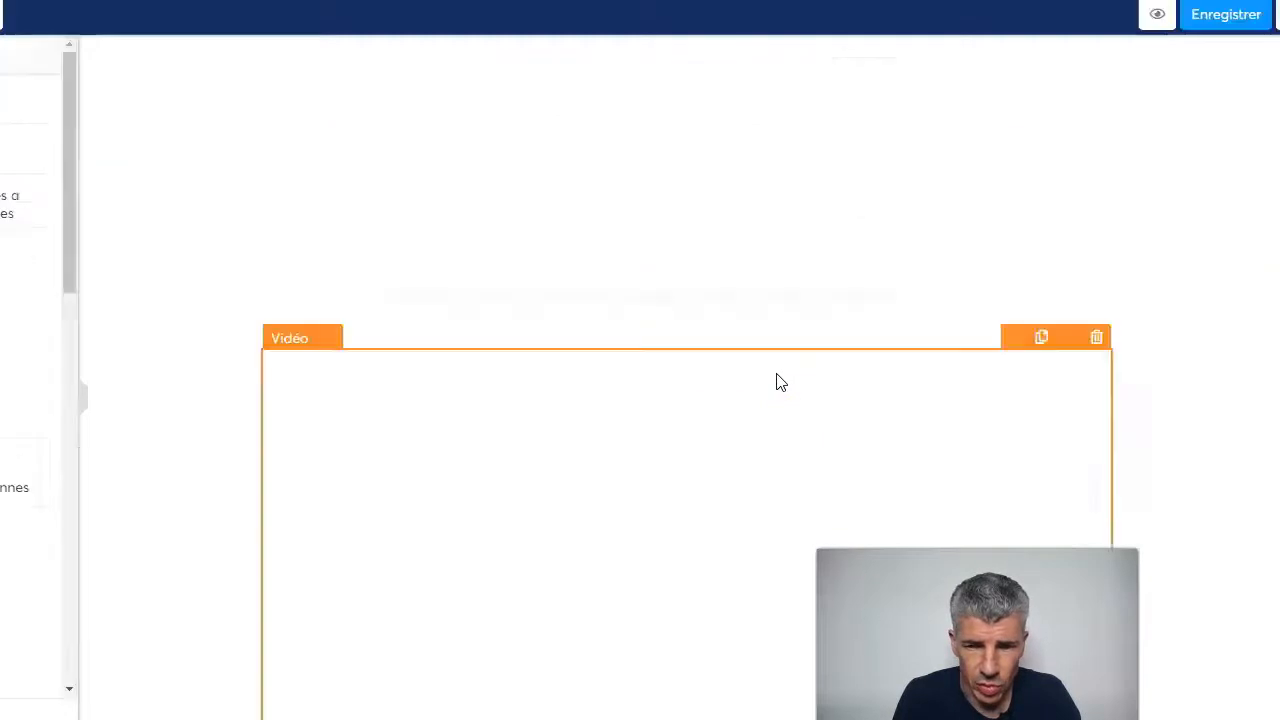
{"action": "scroll", "coordinate": [781, 383], "scroll_direction": "down", "scroll_amount": 10}
{"action": "scroll", "coordinate": [781, 383], "scroll_direction": "down", "scroll_amount": 10}
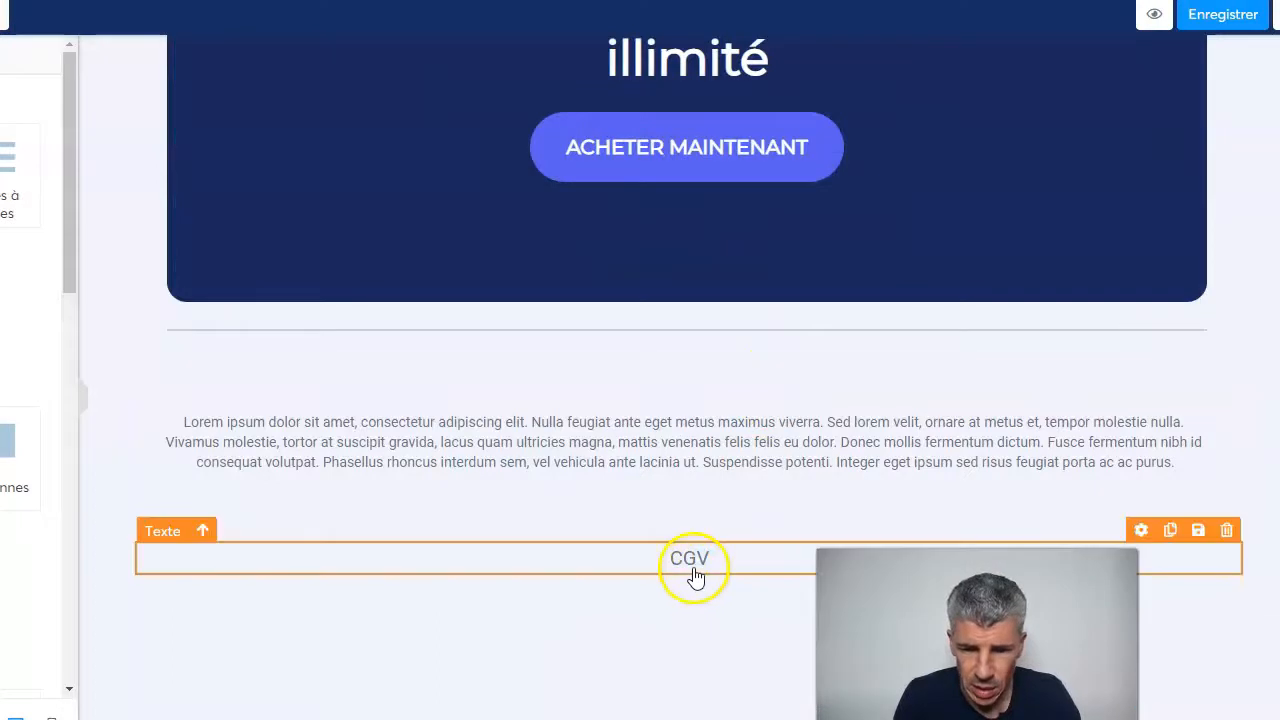
{"action": "left_click", "coordinate": [695, 575]}
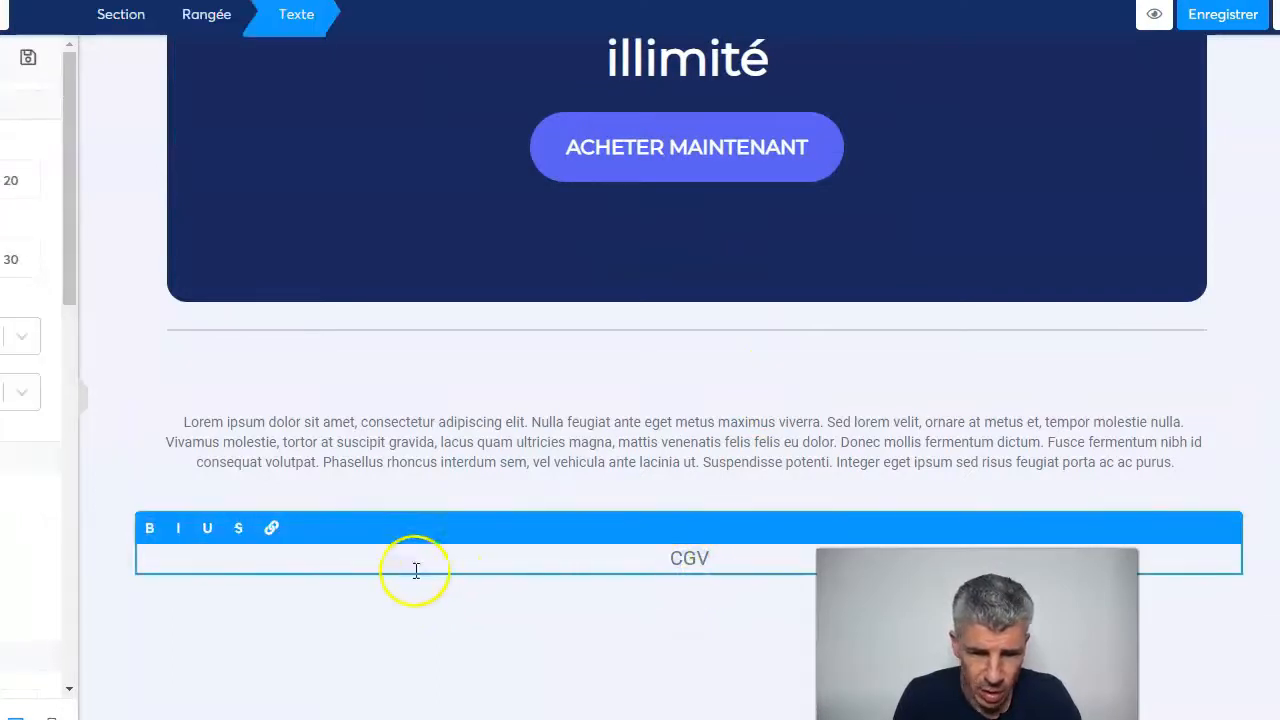
{"action": "left_click", "coordinate": [273, 530]}
{"action": "left_click", "coordinate": [195, 525]}
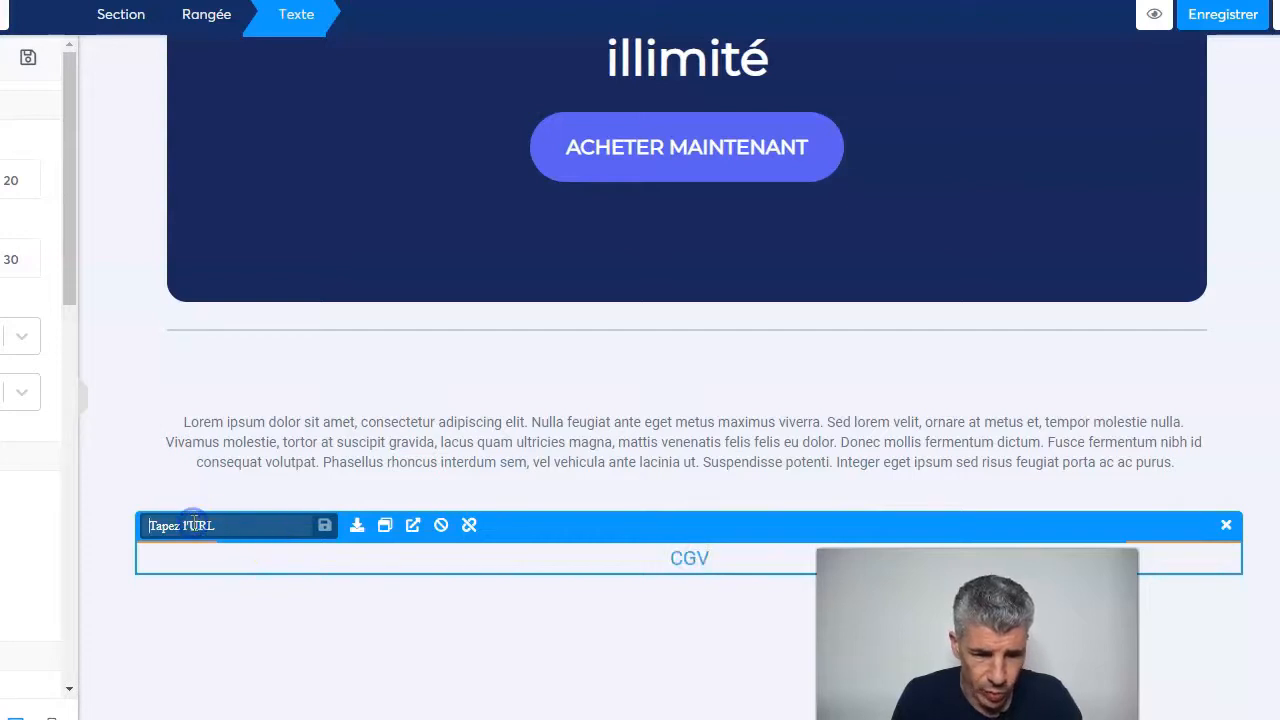
{"action": "left_click", "coordinate": [384, 525]}
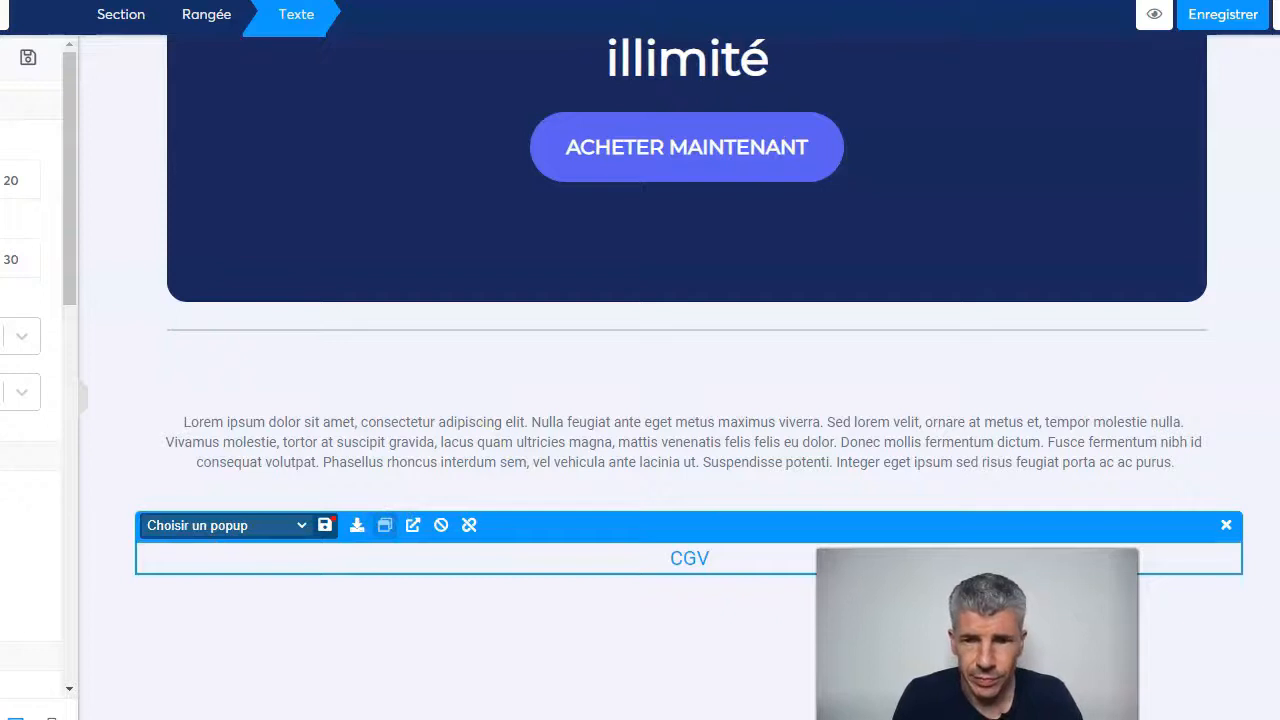
{"action": "left_click", "coordinate": [1226, 46]}
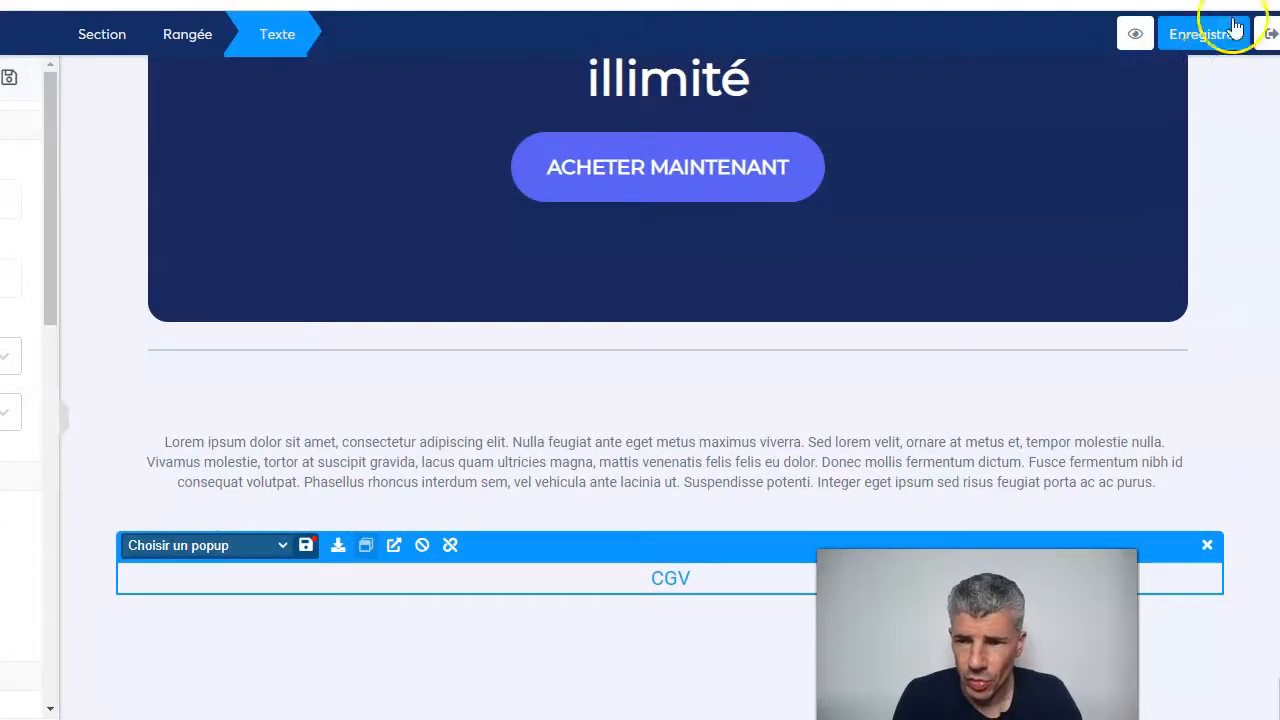
{"action": "left_click", "coordinate": [1210, 40]}
{"action": "left_click", "coordinate": [1266, 44]}
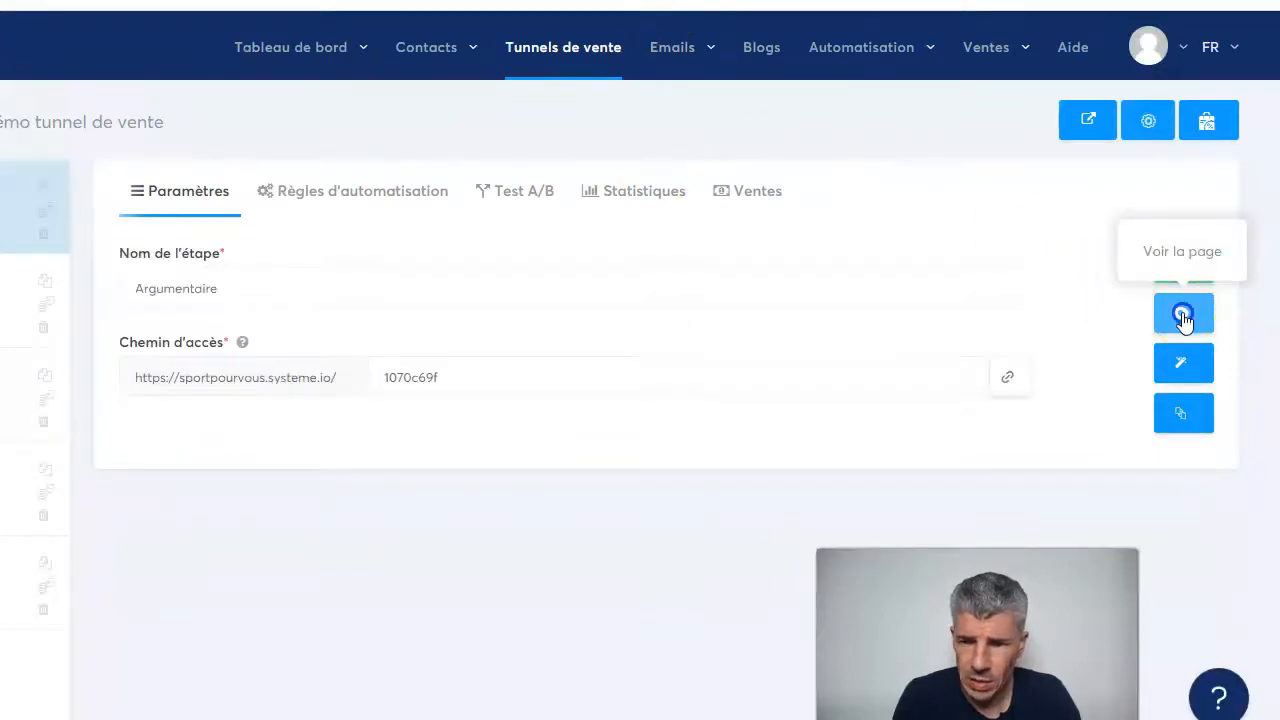
Step: Preview the Argumentaire page and check the CGV text in its footer
{"action": "left_click", "coordinate": [1183, 316]}
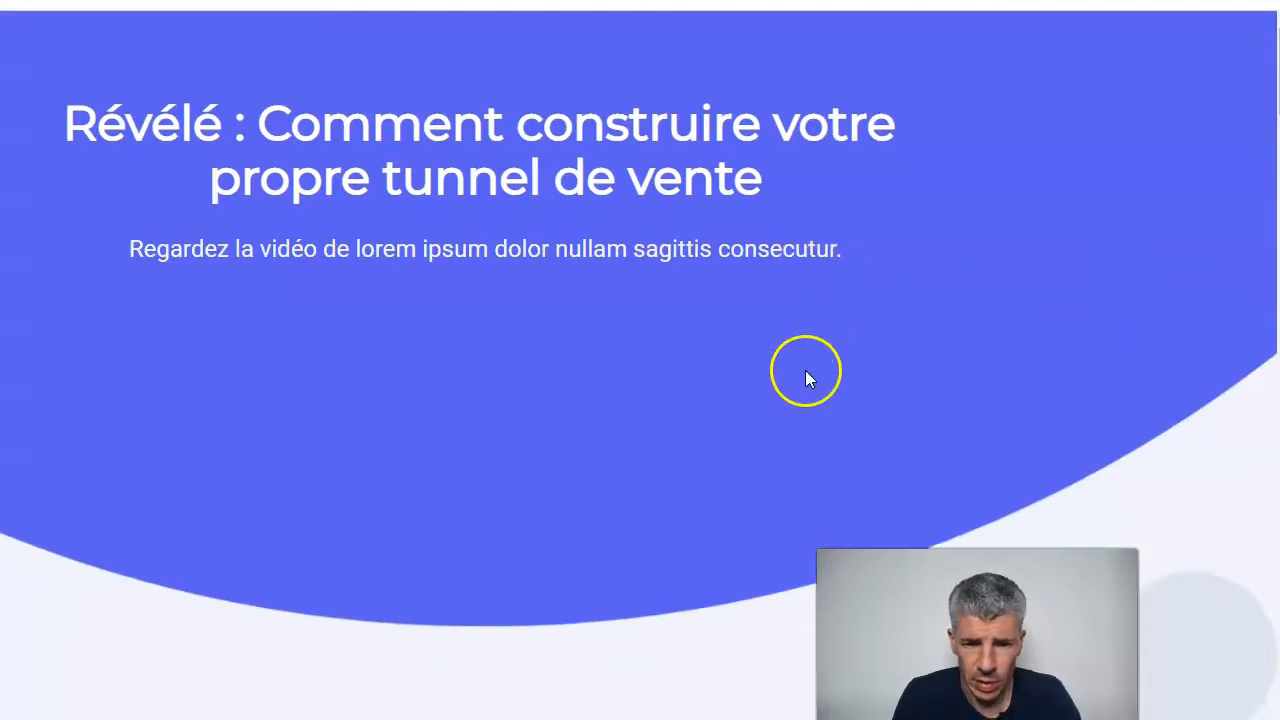
{"action": "scroll", "coordinate": [805, 372], "scroll_direction": "down", "scroll_amount": 15}
{"action": "scroll", "coordinate": [790, 380], "scroll_direction": "down", "scroll_amount": 10}
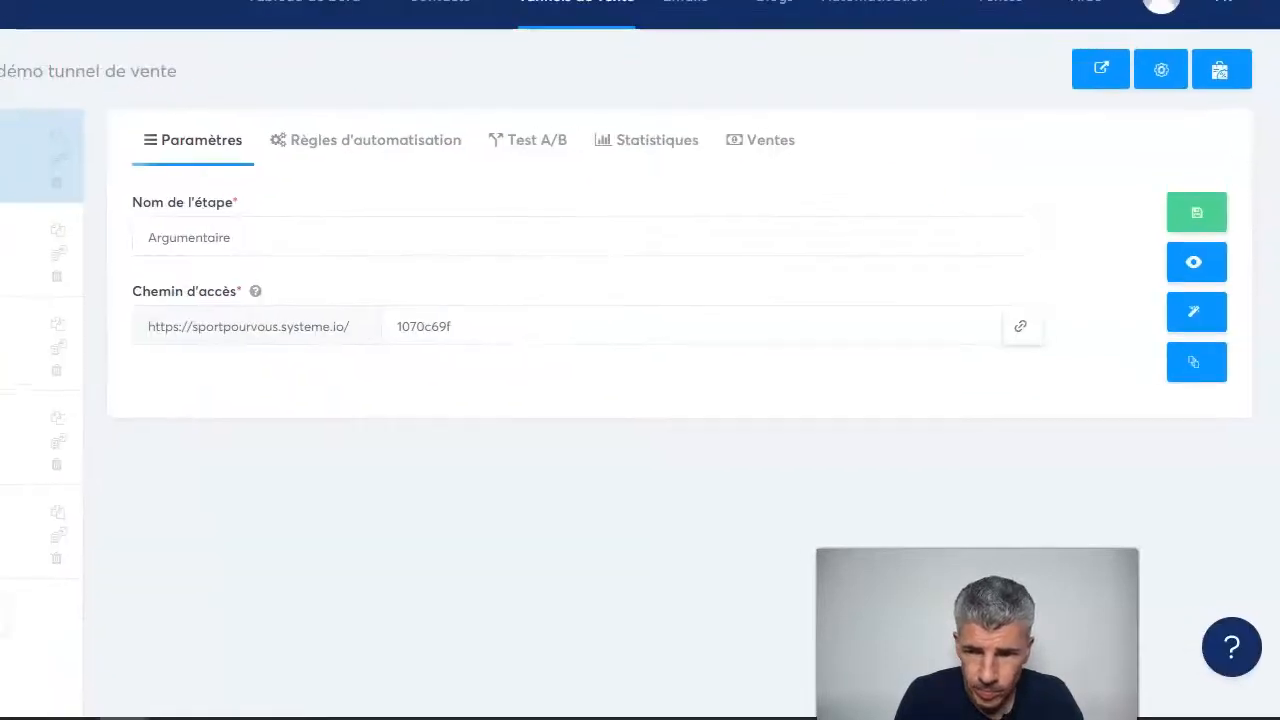
Step: Reopen the Argumentaire page for editing and try to link the CGV footer text to the copied Conditions générales de vente URL
{"action": "left_click", "coordinate": [1204, 322]}
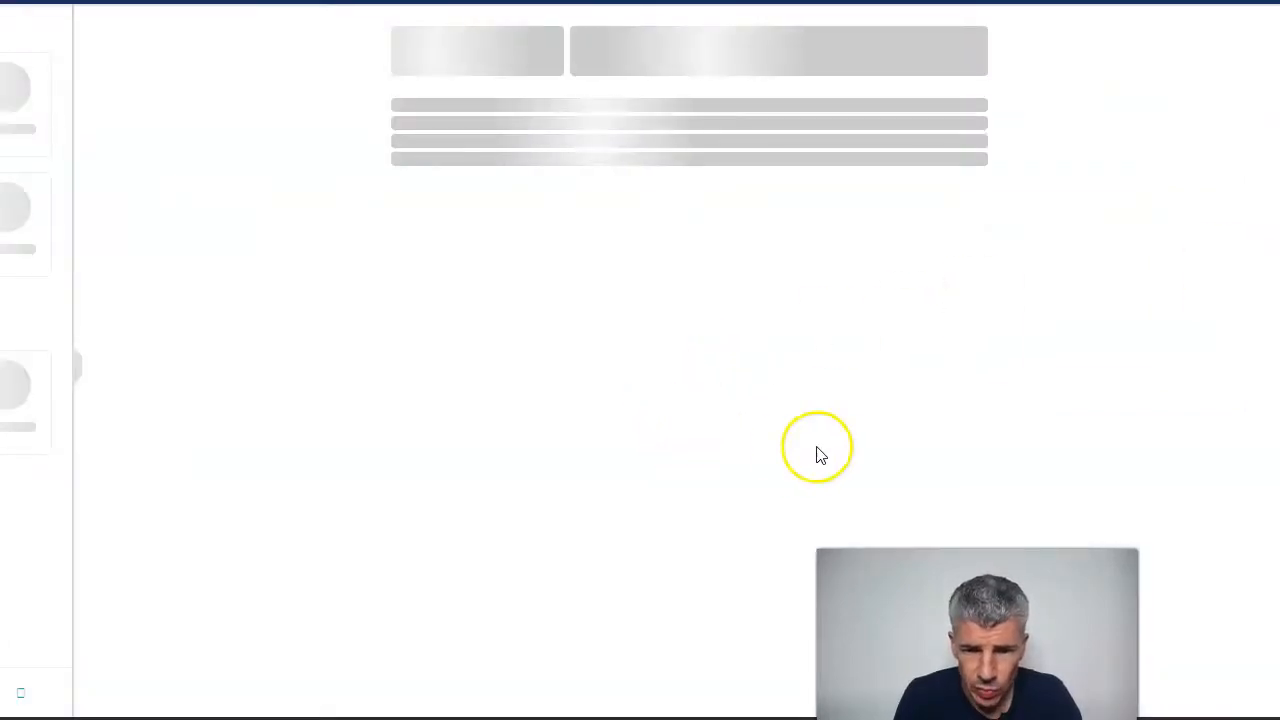
{"action": "scroll", "coordinate": [816, 458], "scroll_direction": "down", "scroll_amount": 10}
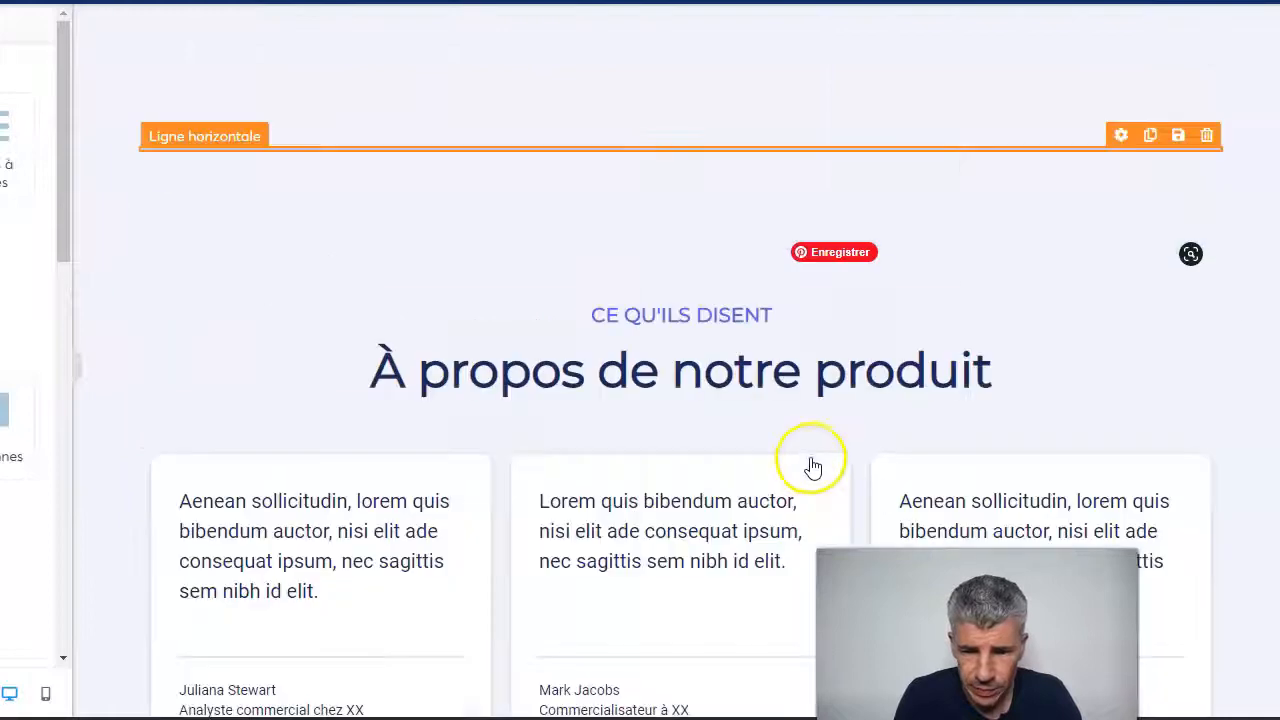
{"action": "scroll", "coordinate": [813, 468], "scroll_direction": "down", "scroll_amount": 15}
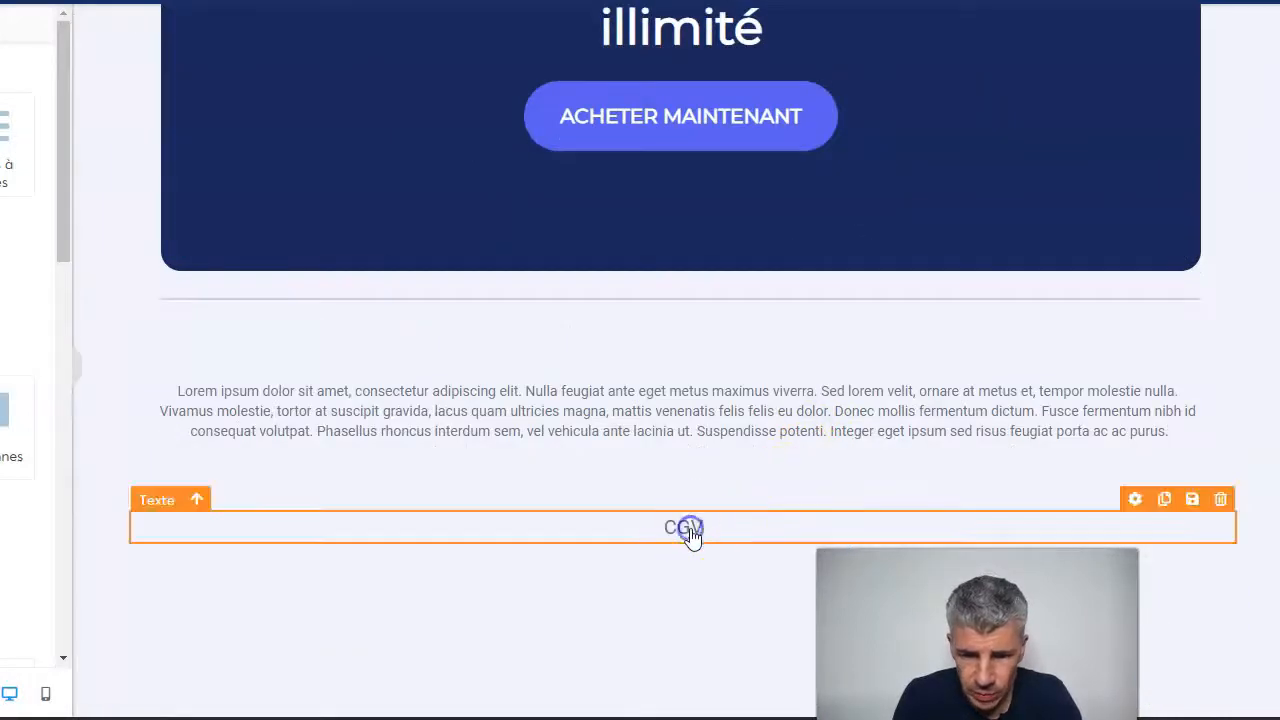
{"action": "left_click", "coordinate": [690, 533]}
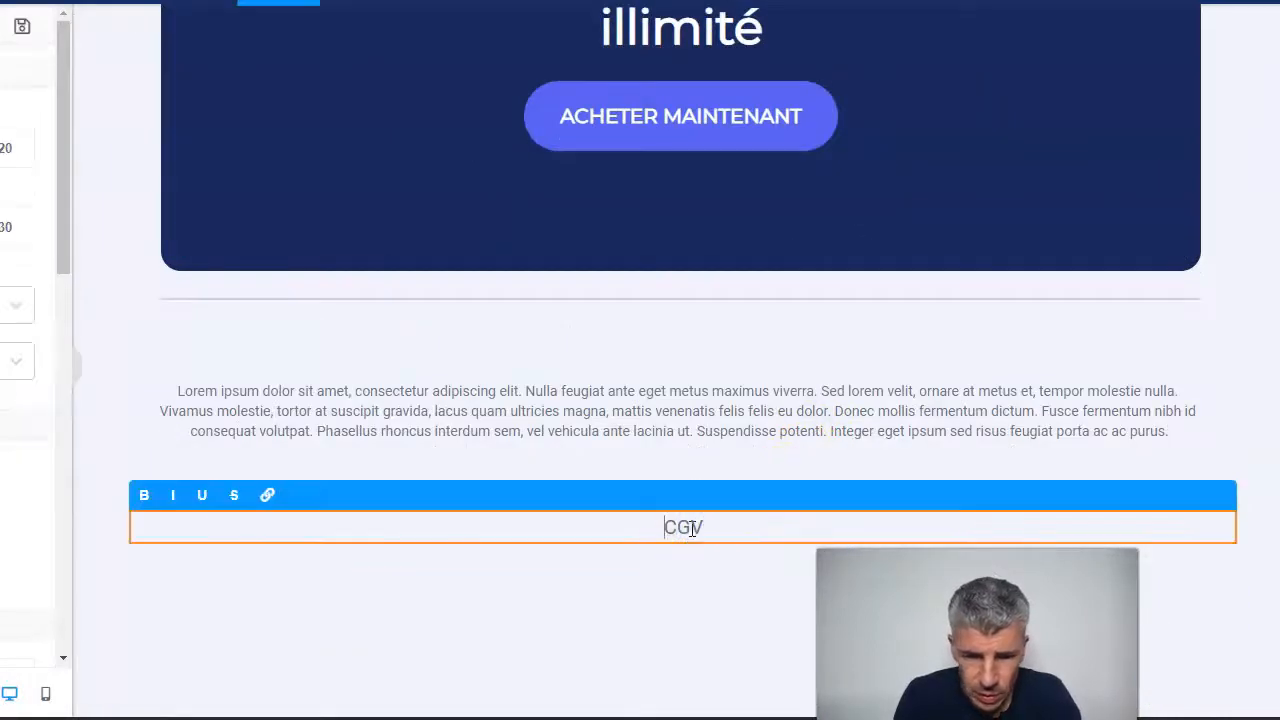
{"action": "left_click", "coordinate": [265, 497]}
{"action": "left_click", "coordinate": [262, 495]}
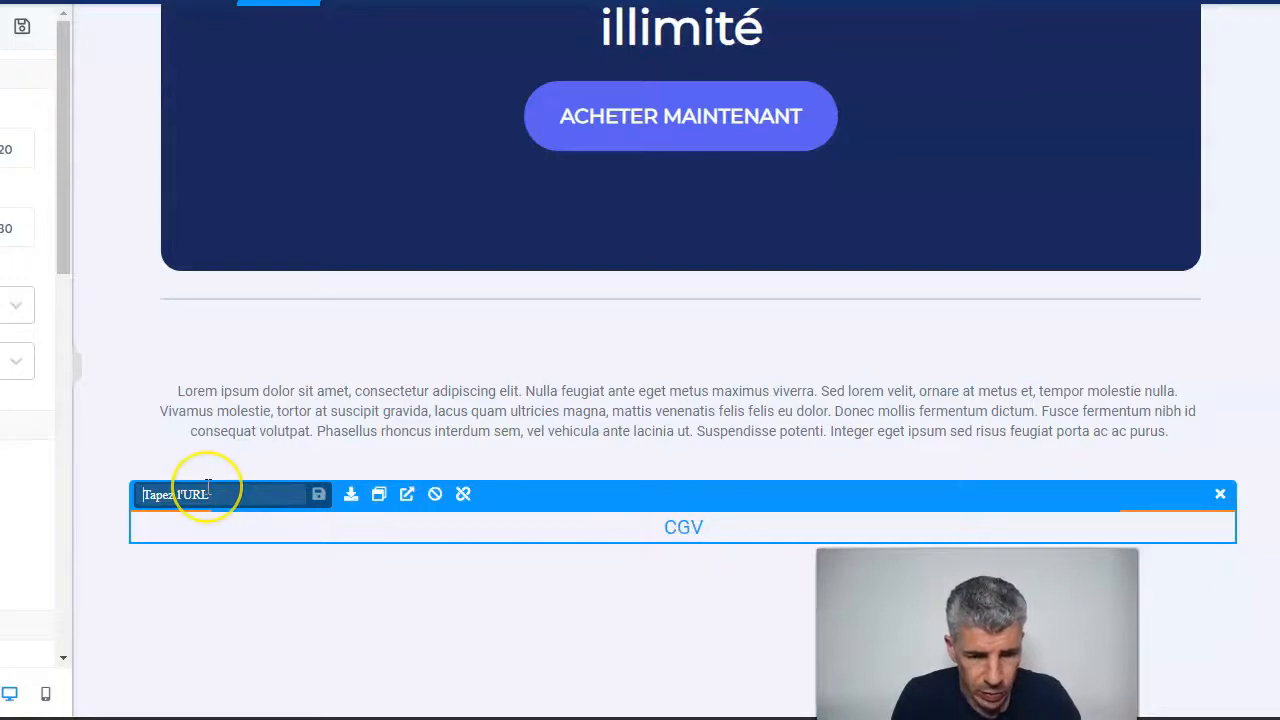
{"action": "key", "text": "ctrl+v"}
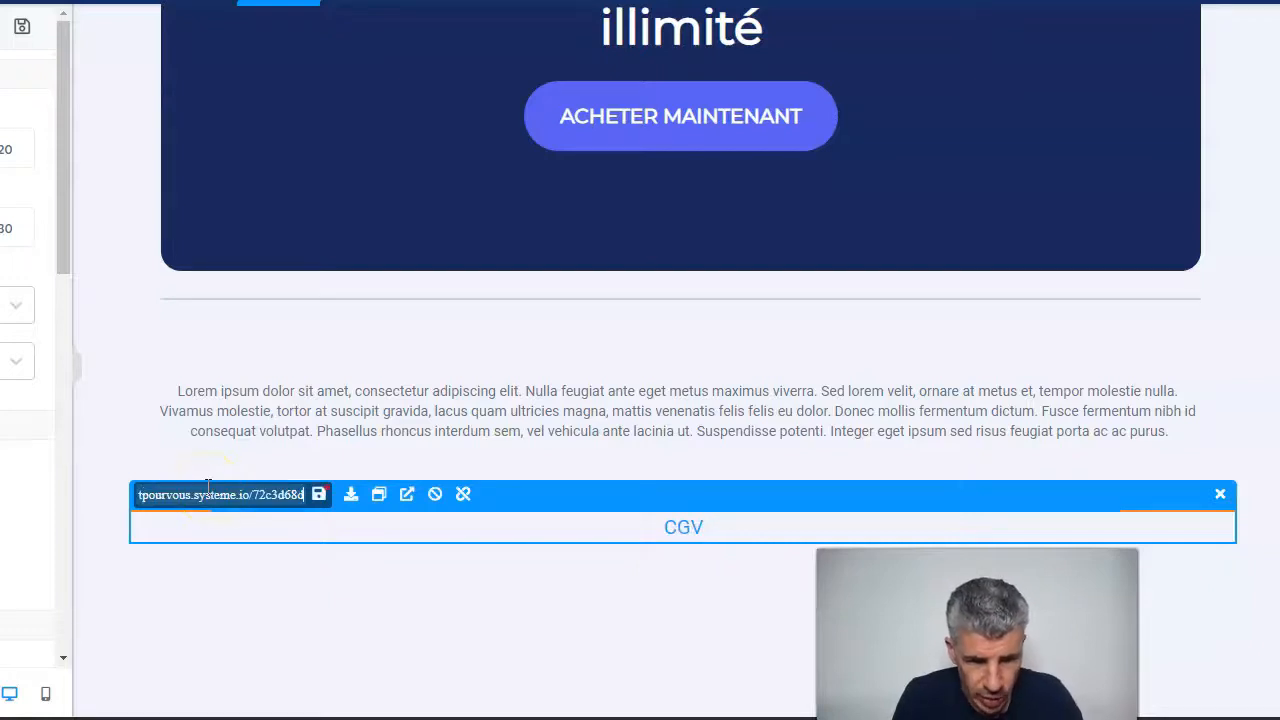
{"action": "left_click", "coordinate": [319, 496]}
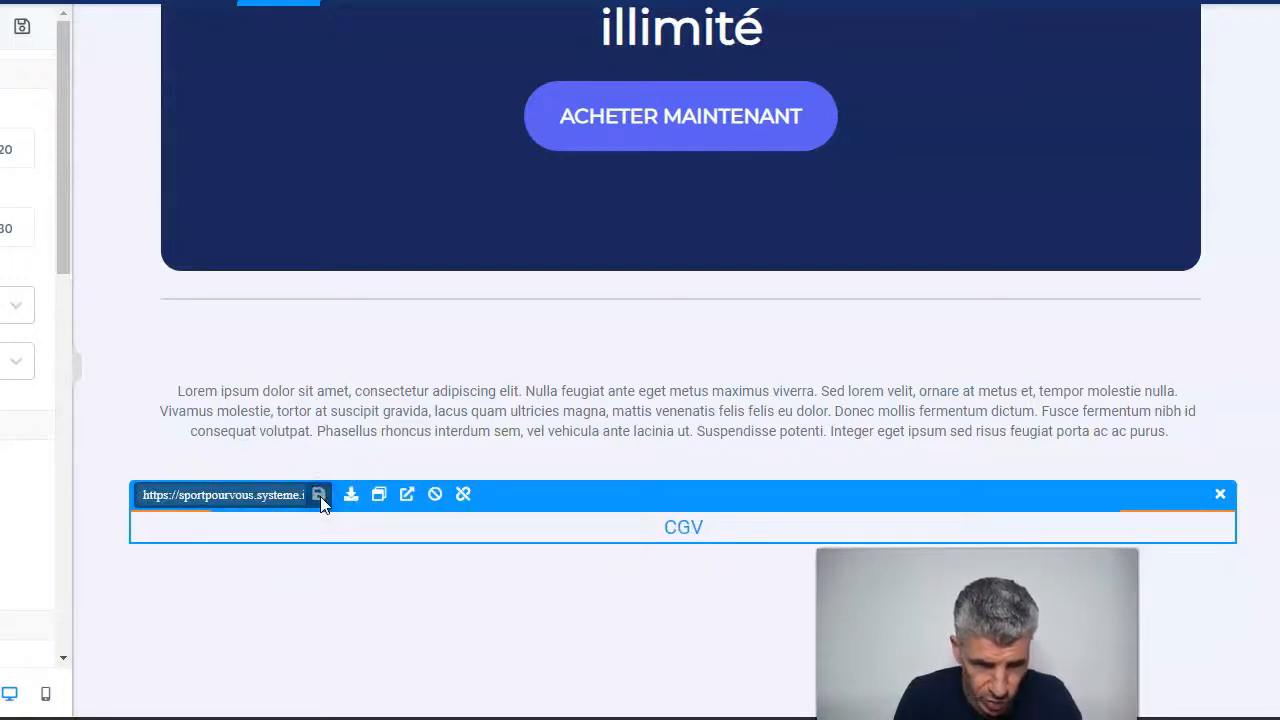
{"action": "left_click", "coordinate": [384, 617]}
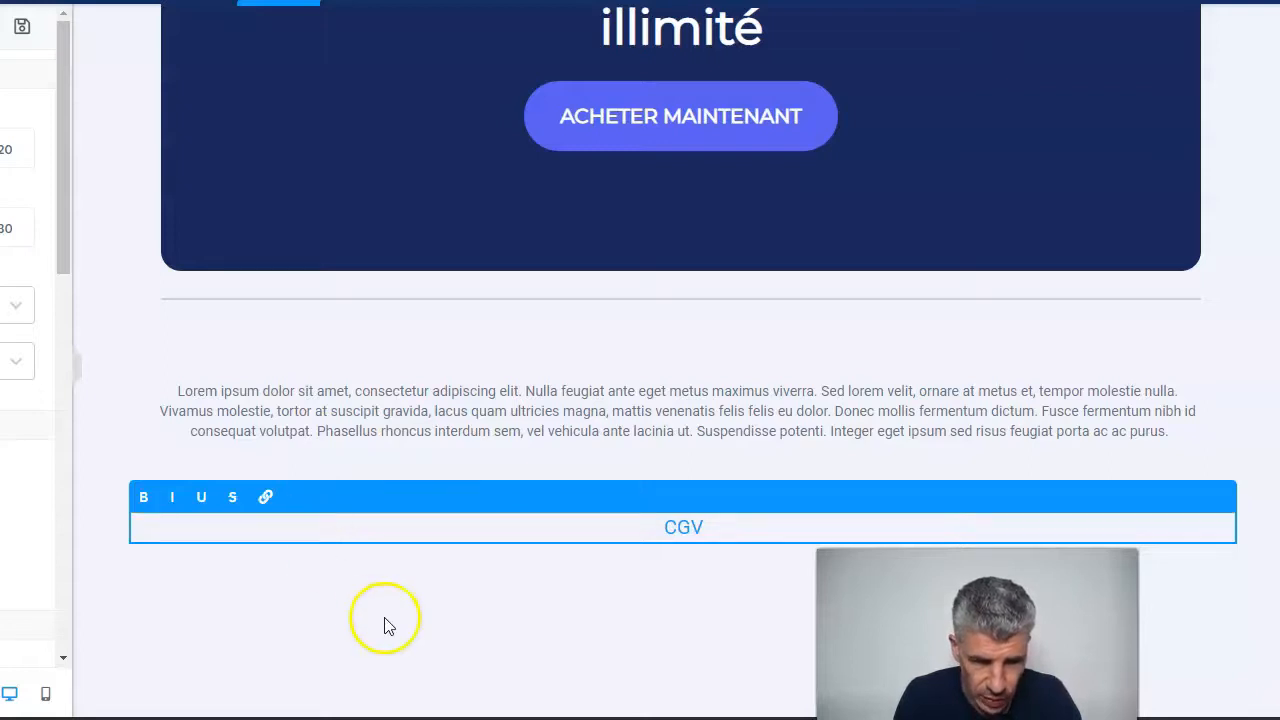
{"action": "left_click", "coordinate": [265, 497]}
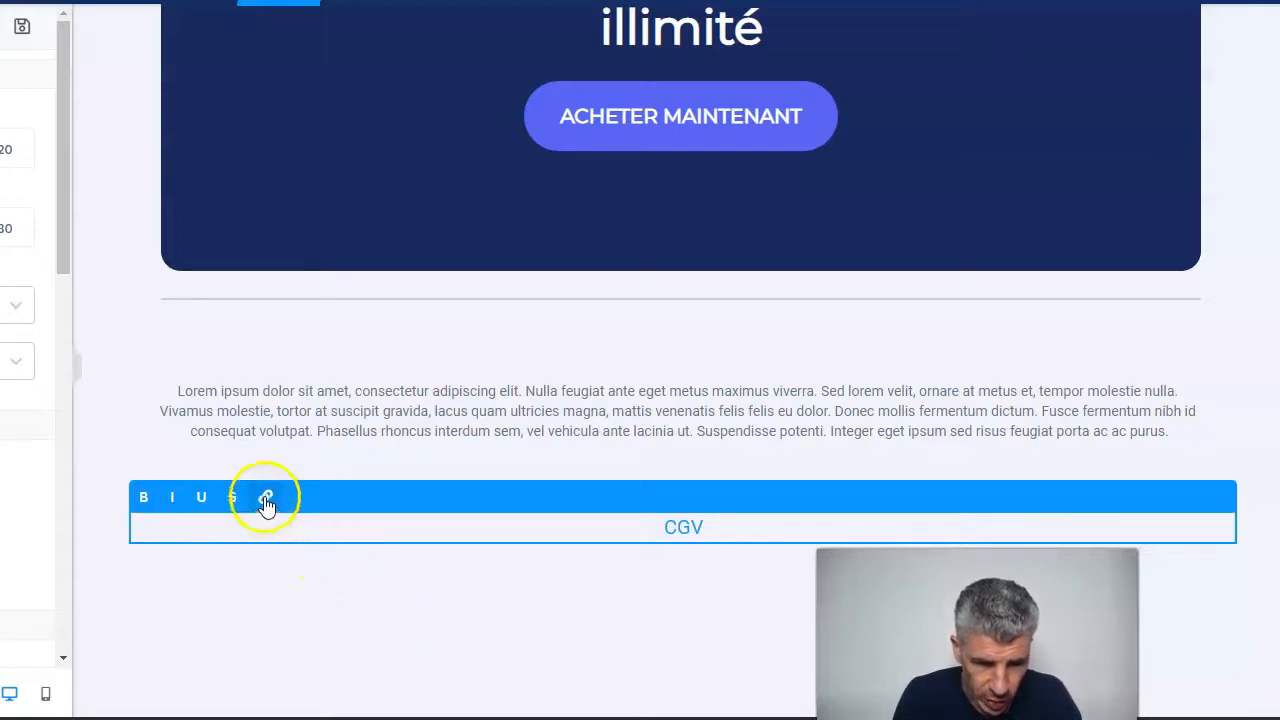
{"action": "left_click", "coordinate": [353, 598]}
{"action": "left_click", "coordinate": [686, 528]}
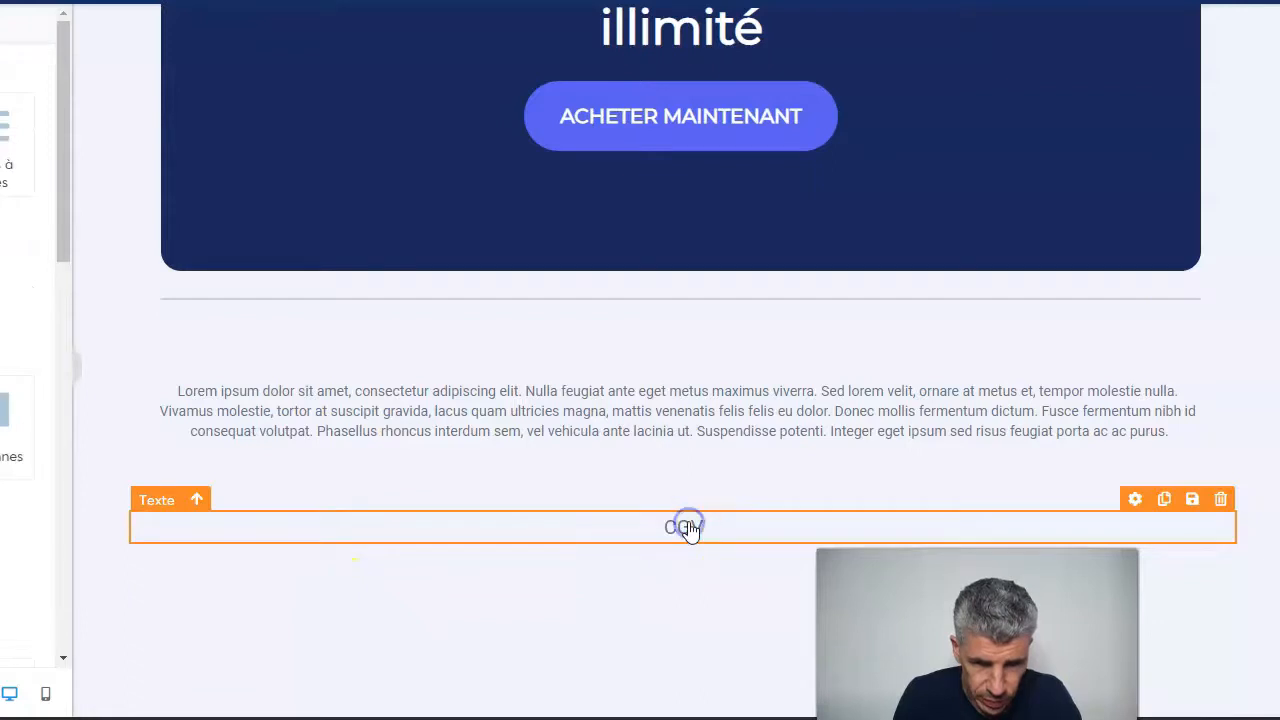
{"action": "left_click", "coordinate": [262, 496]}
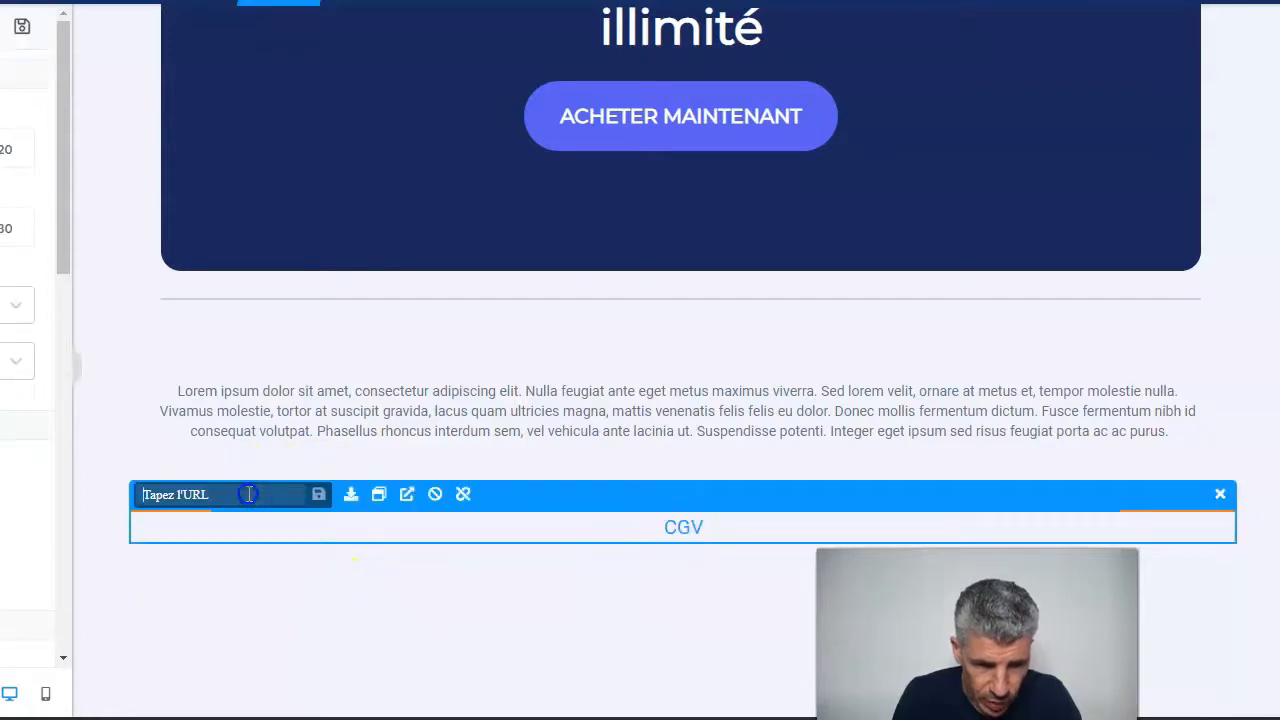
{"action": "key", "text": "ctrl+v"}
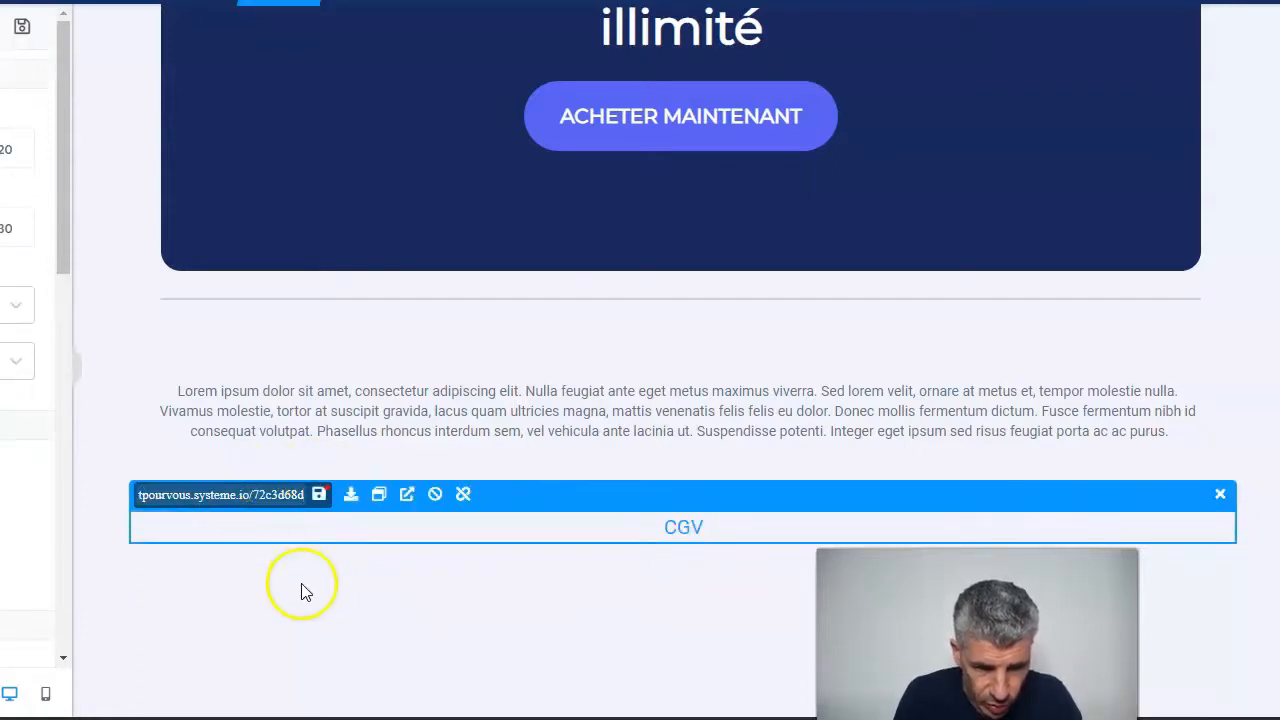
{"action": "left_click", "coordinate": [319, 495]}
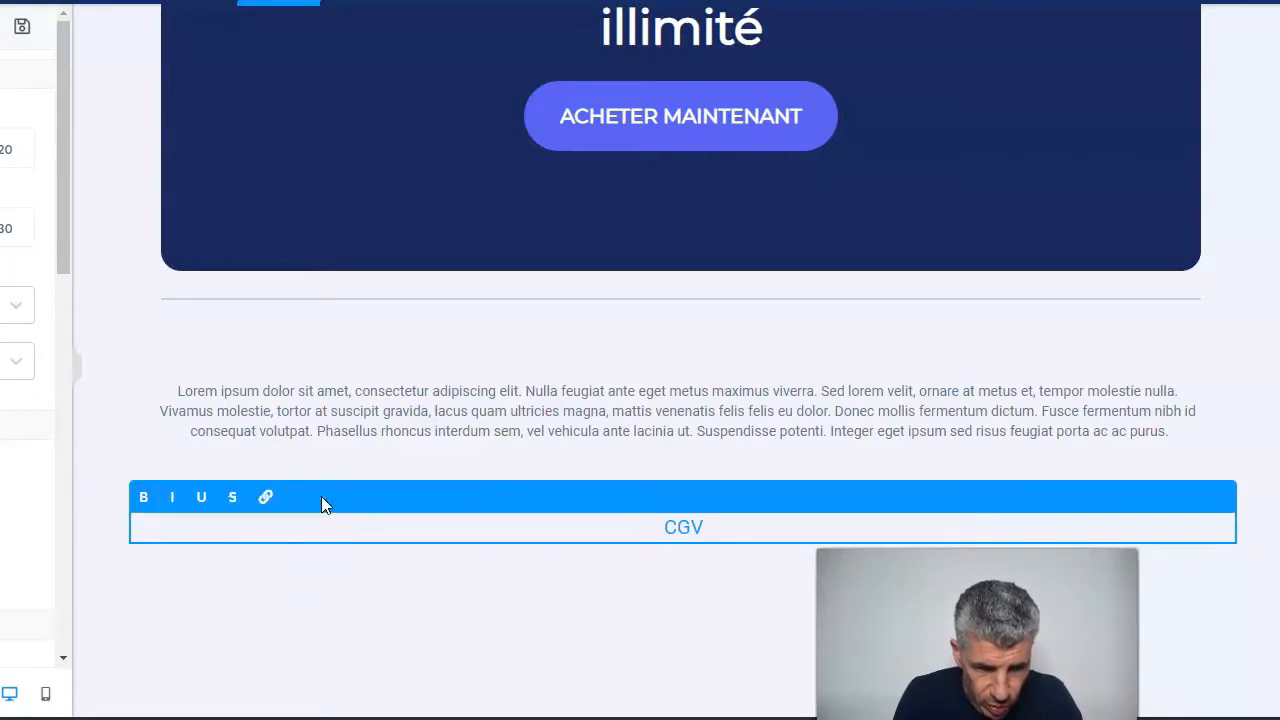
{"action": "scroll", "coordinate": [949, 517], "scroll_direction": "up", "scroll_amount": 10}
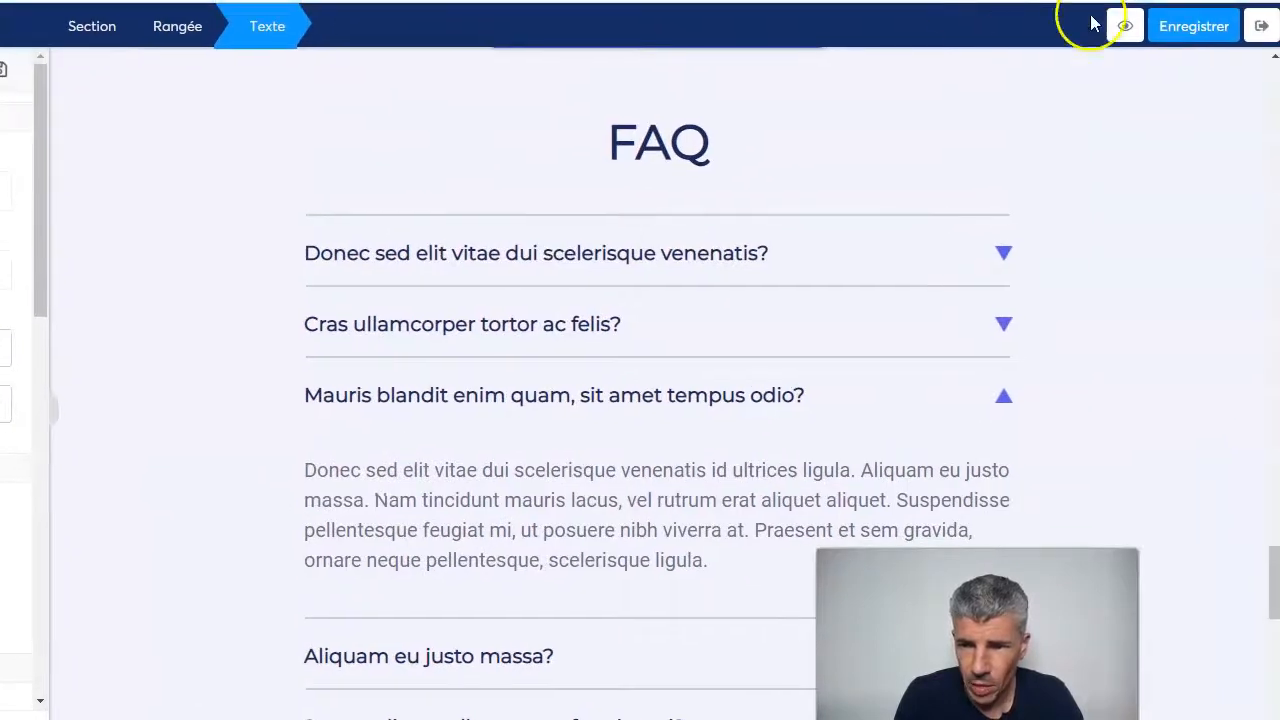
{"action": "left_click", "coordinate": [1235, 35]}
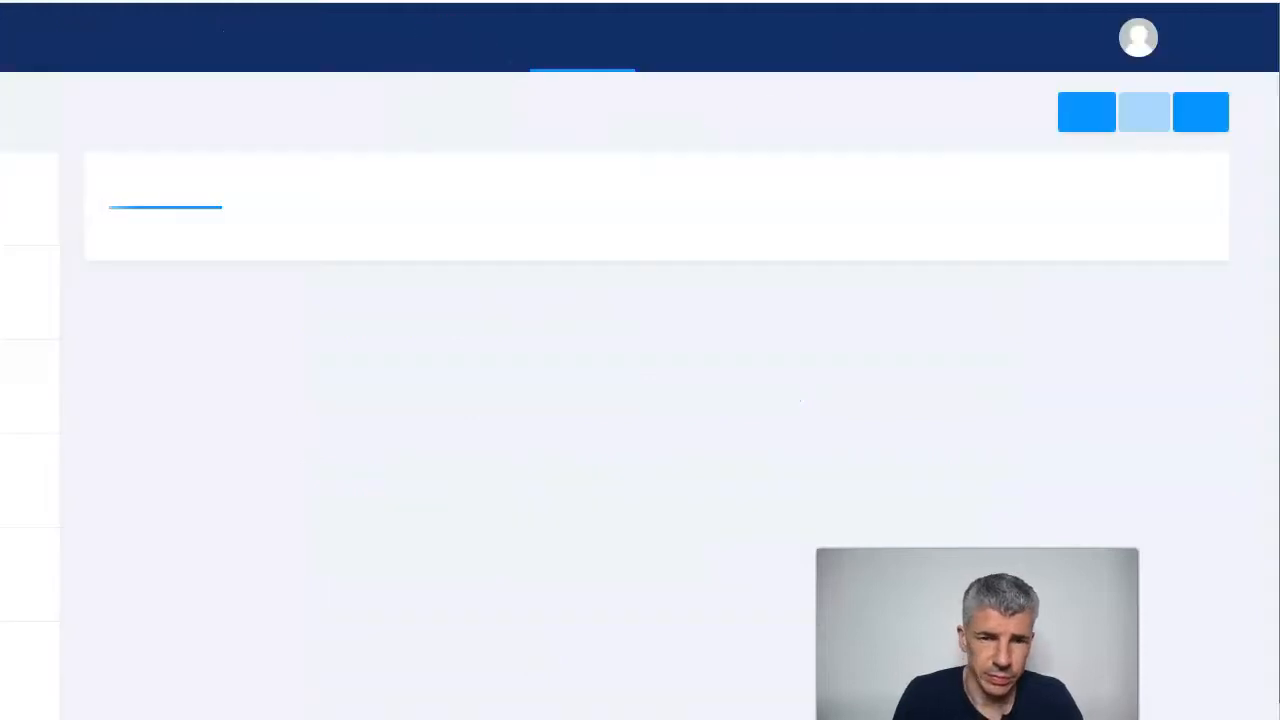
Step: Preview the Argumentaire page, follow its CGV footer link and examine the page it leads to
{"action": "left_click", "coordinate": [70, 192]}
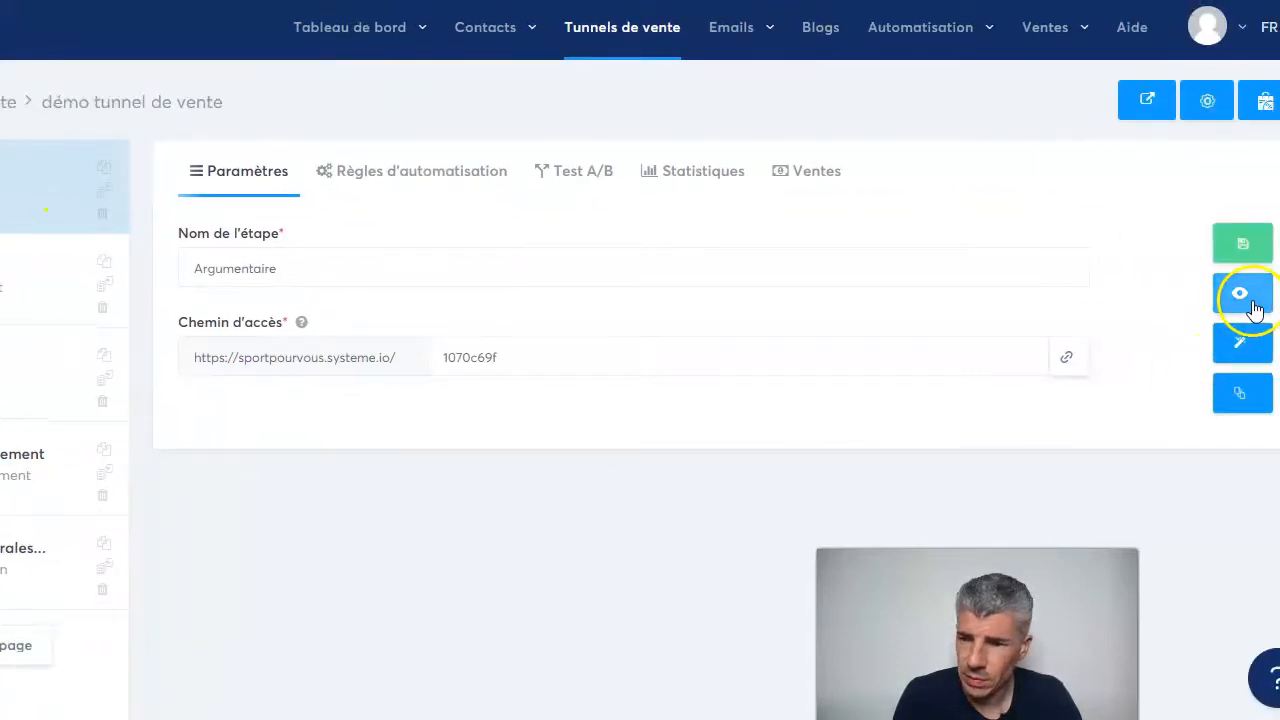
{"action": "left_click", "coordinate": [1247, 300]}
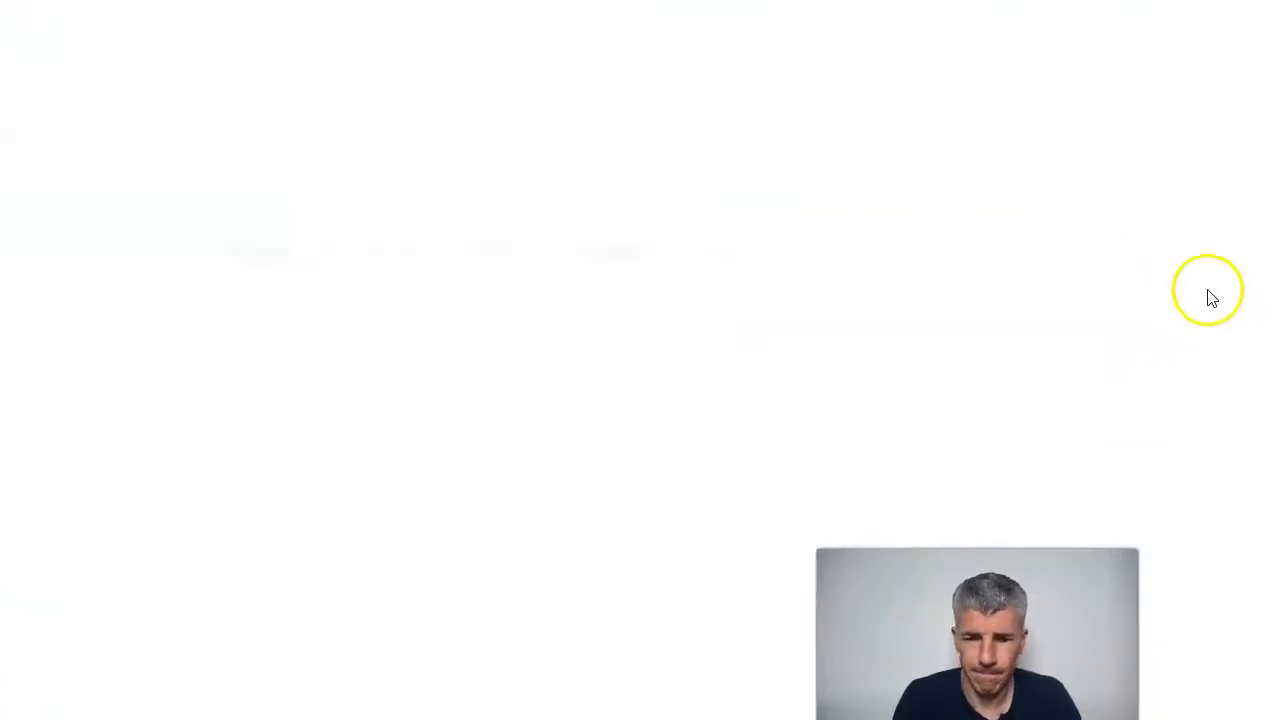
{"action": "scroll", "coordinate": [703, 474], "scroll_direction": "down", "scroll_amount": 10}
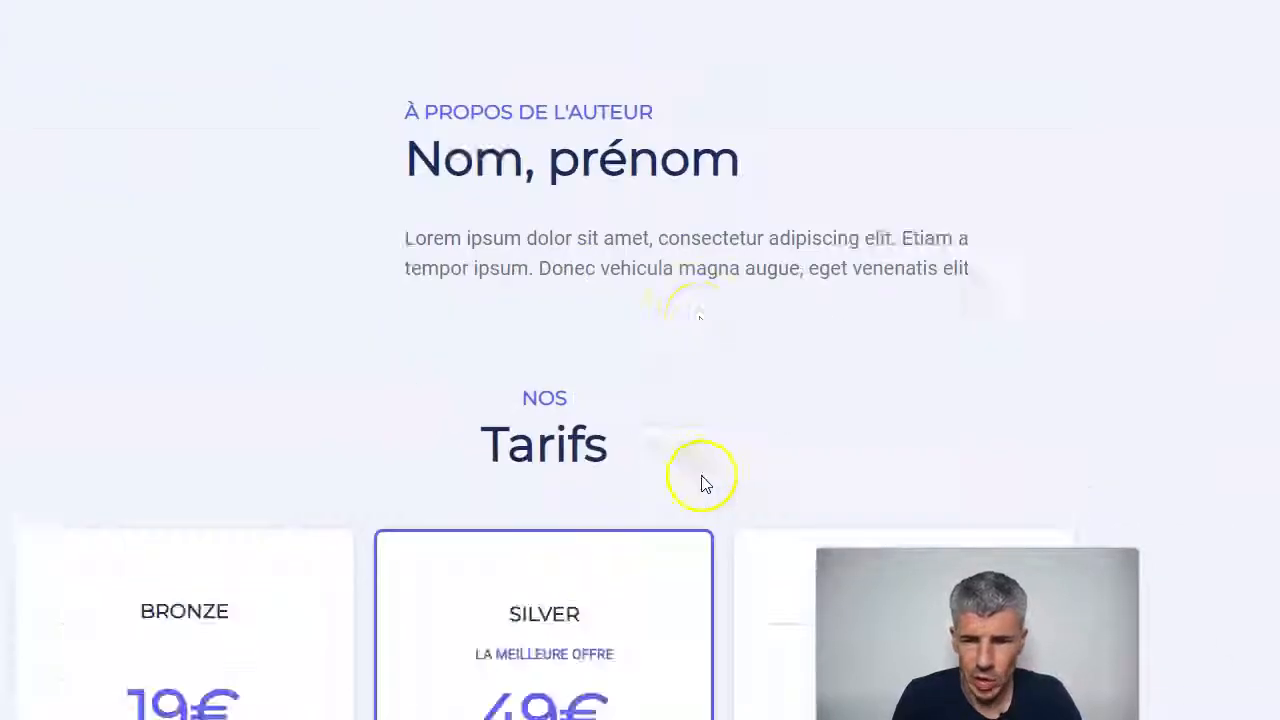
{"action": "scroll", "coordinate": [703, 484], "scroll_direction": "down", "scroll_amount": 10}
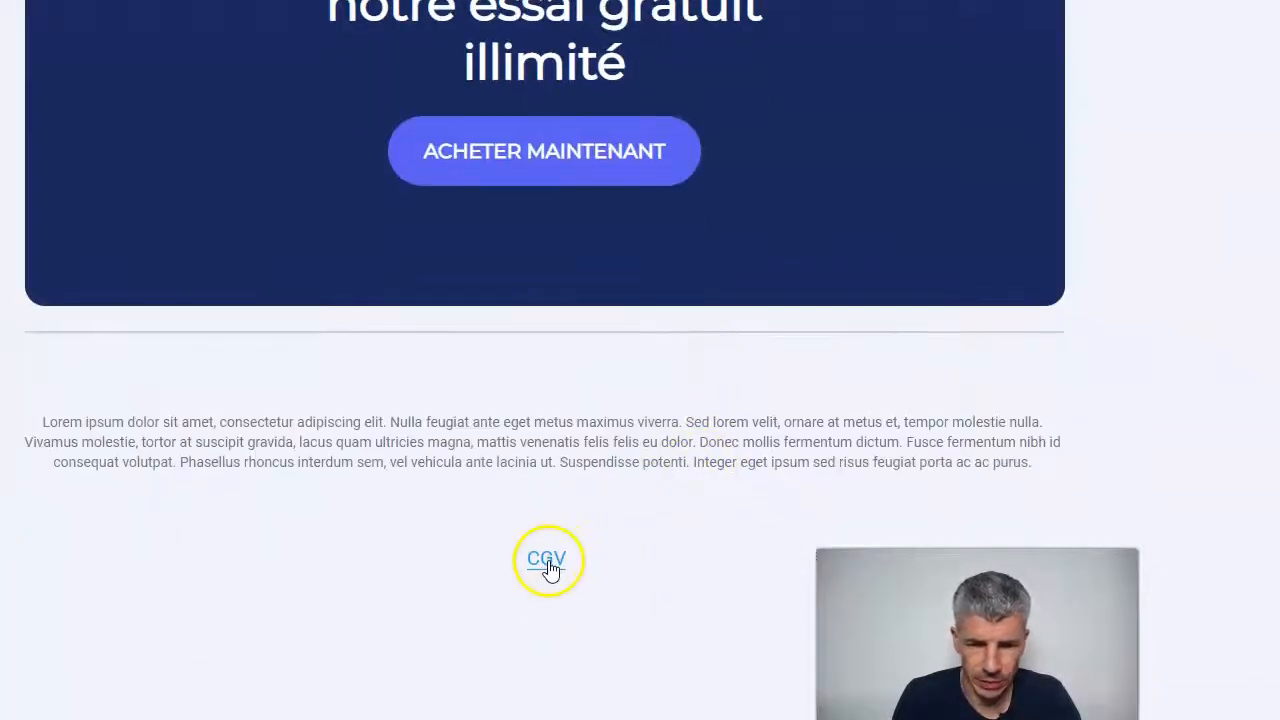
{"action": "left_click", "coordinate": [547, 561]}
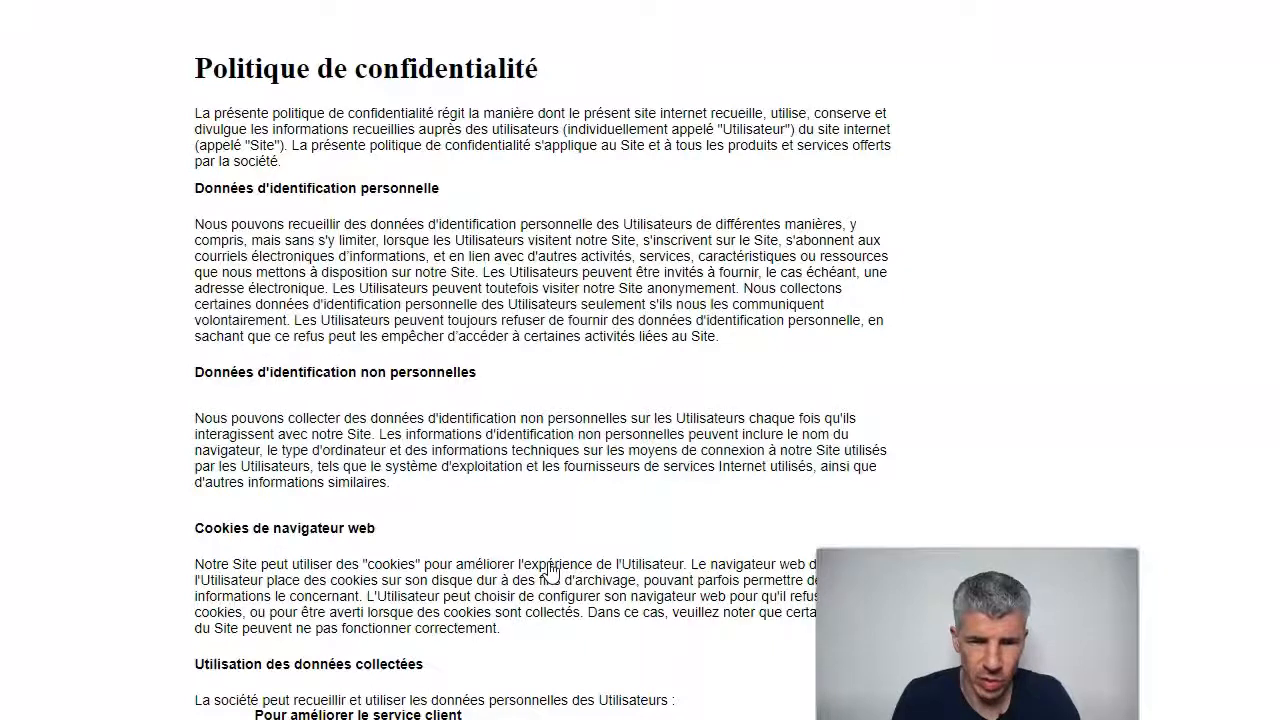
{"action": "scroll", "coordinate": [598, 230], "scroll_direction": "down", "scroll_amount": 2}
{"action": "scroll", "coordinate": [598, 230], "scroll_direction": "up", "scroll_amount": 2}
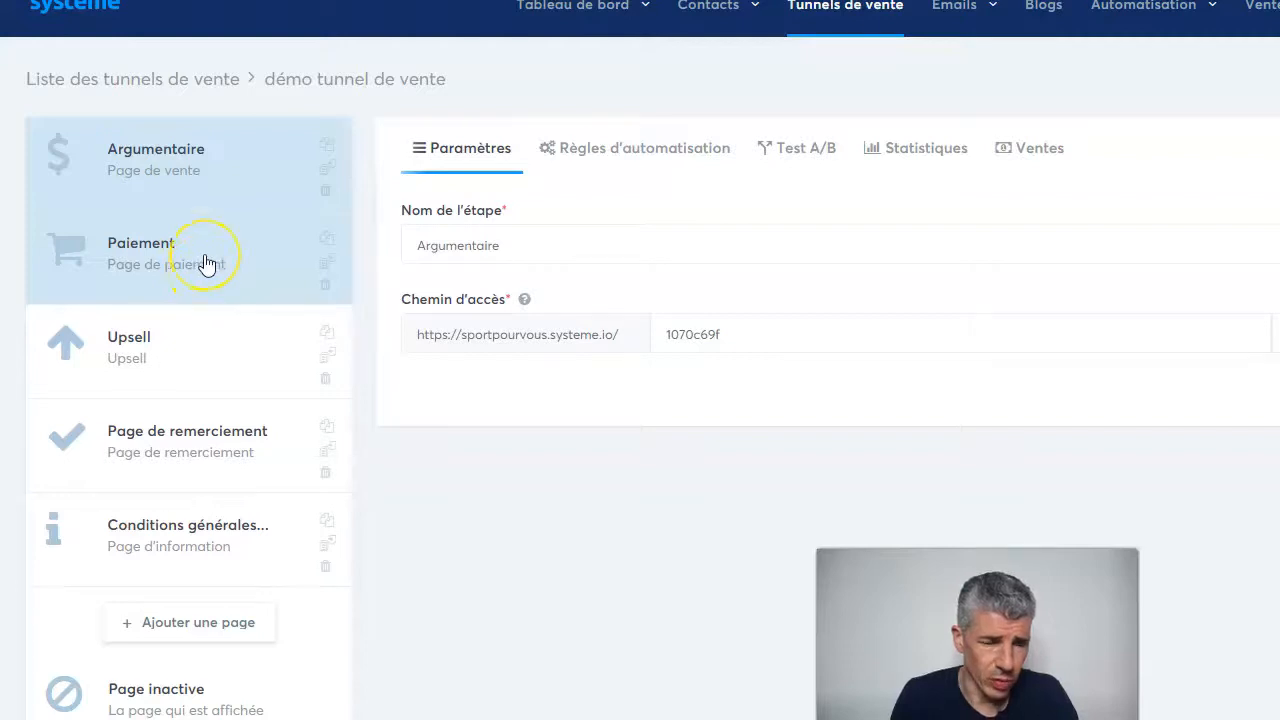
Step: Review the Paiement step's settings, including its resources, offer price and discount coupon sections
{"action": "left_click", "coordinate": [204, 261]}
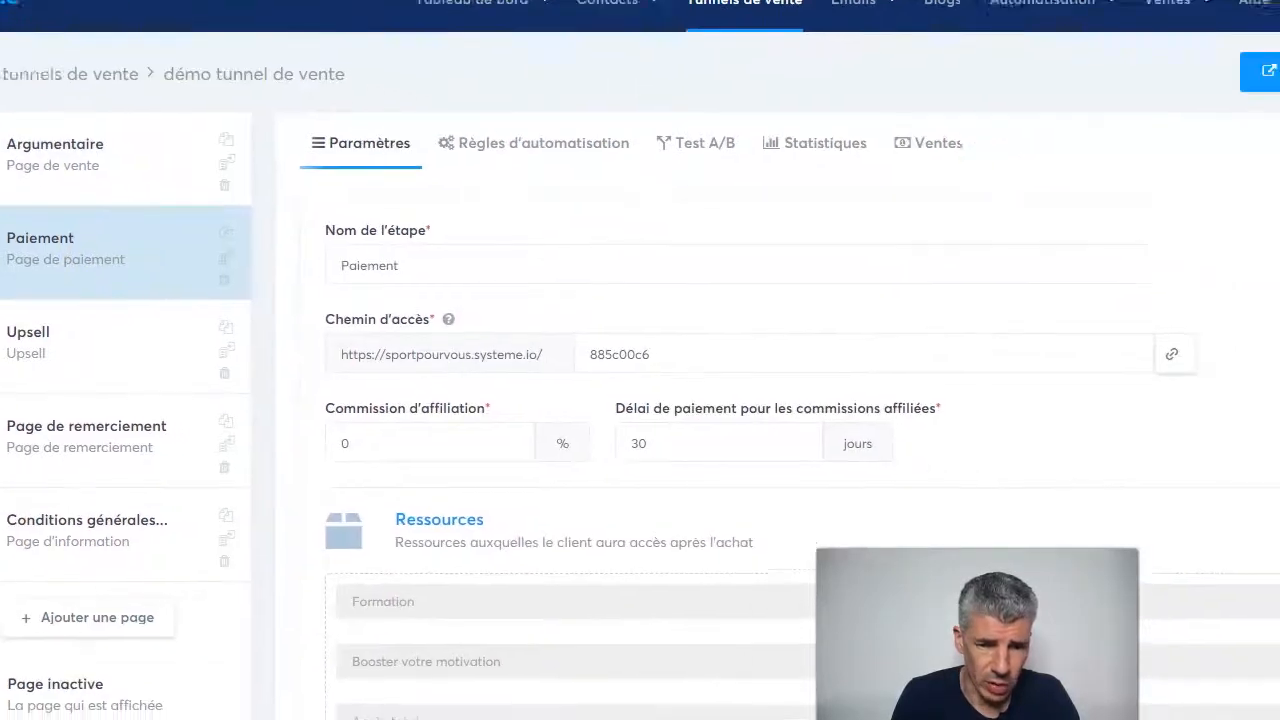
{"action": "scroll", "coordinate": [675, 325], "scroll_direction": "down", "scroll_amount": 2}
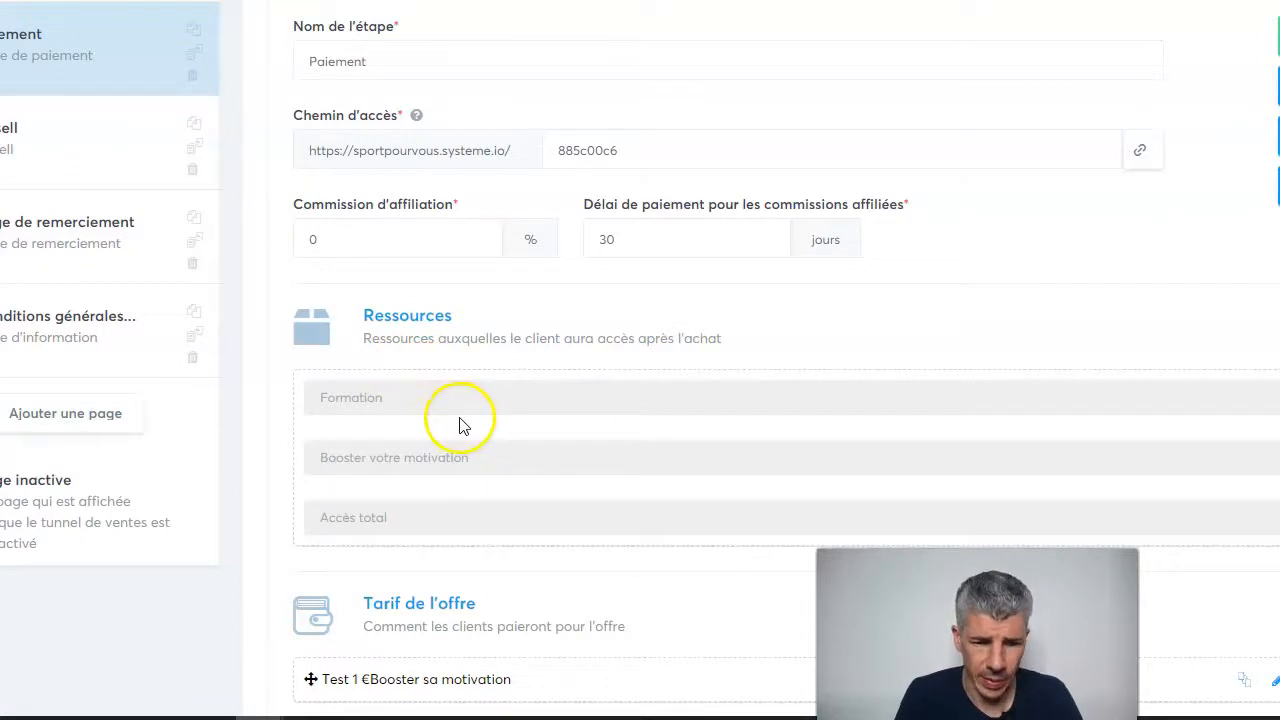
{"action": "scroll", "coordinate": [460, 425], "scroll_direction": "down", "scroll_amount": 3}
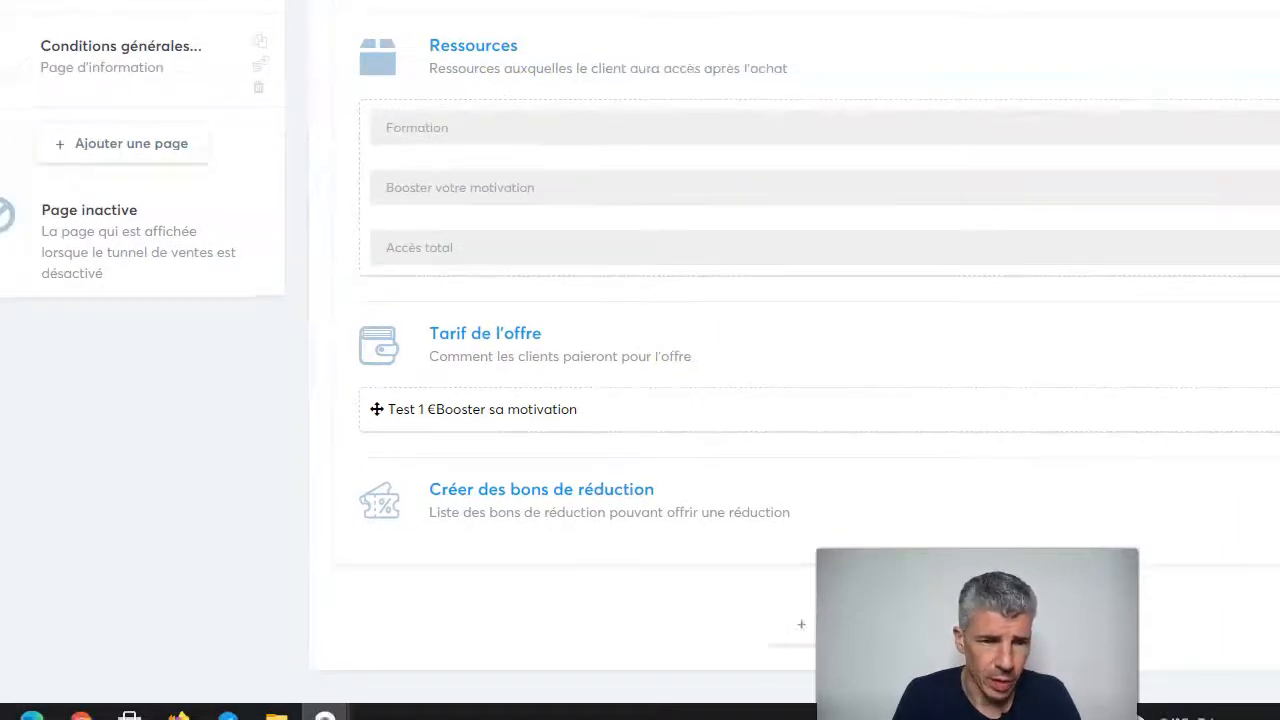
{"action": "scroll", "coordinate": [405, 260], "scroll_direction": "up", "scroll_amount": 3}
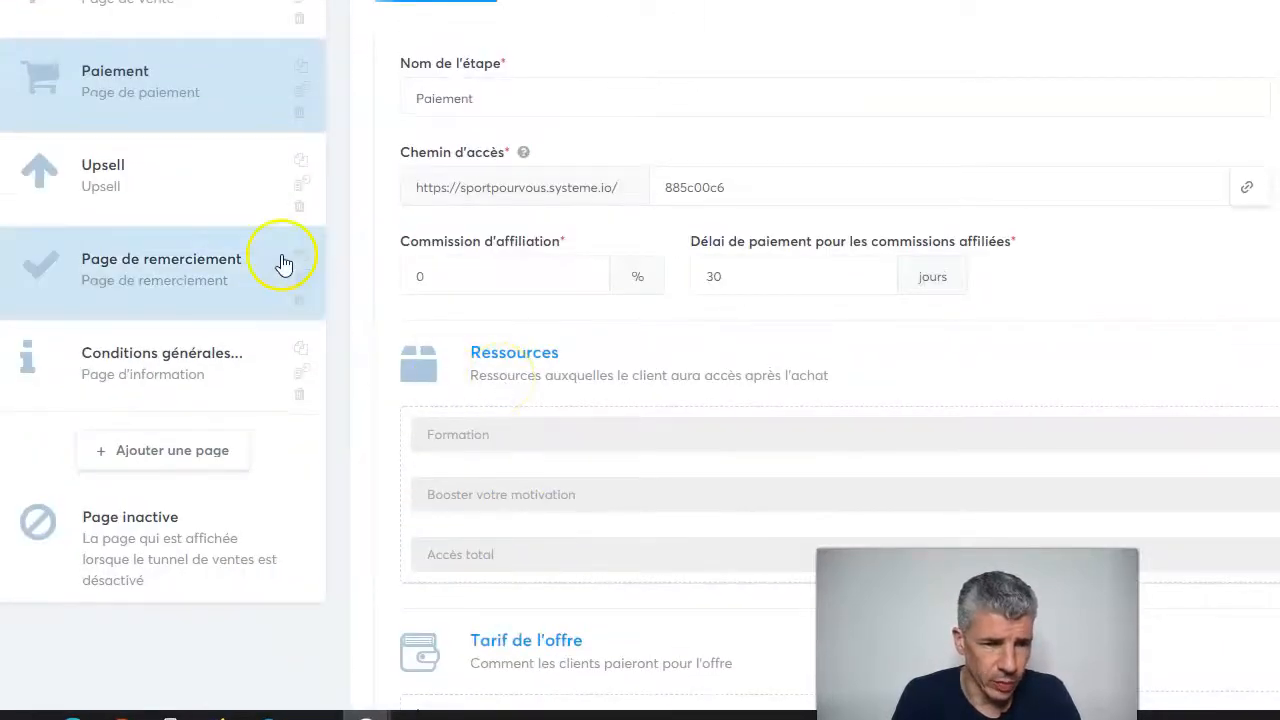
Step: Open the Upsell step's page in the editor, examine its headline, book offer and accept or decline options, and leave the editor
{"action": "left_click", "coordinate": [117, 166]}
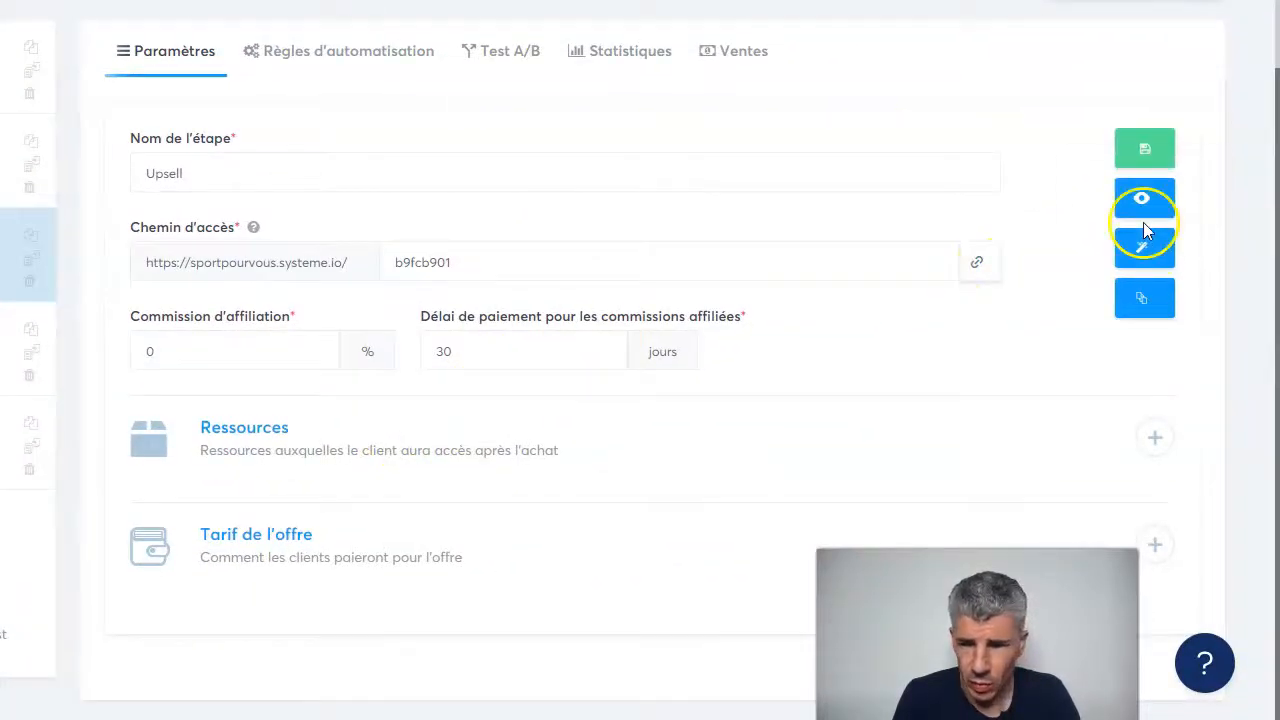
{"action": "left_click", "coordinate": [1146, 249]}
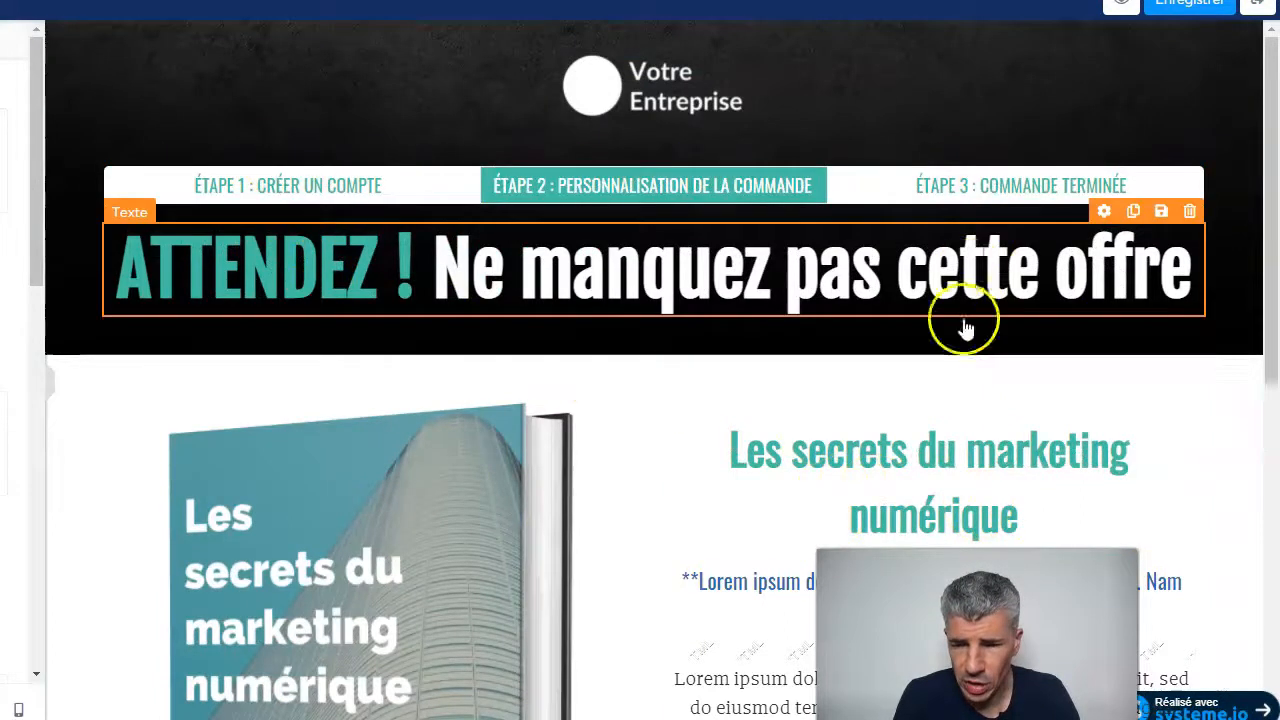
{"action": "scroll", "coordinate": [1049, 409], "scroll_direction": "down", "scroll_amount": 1}
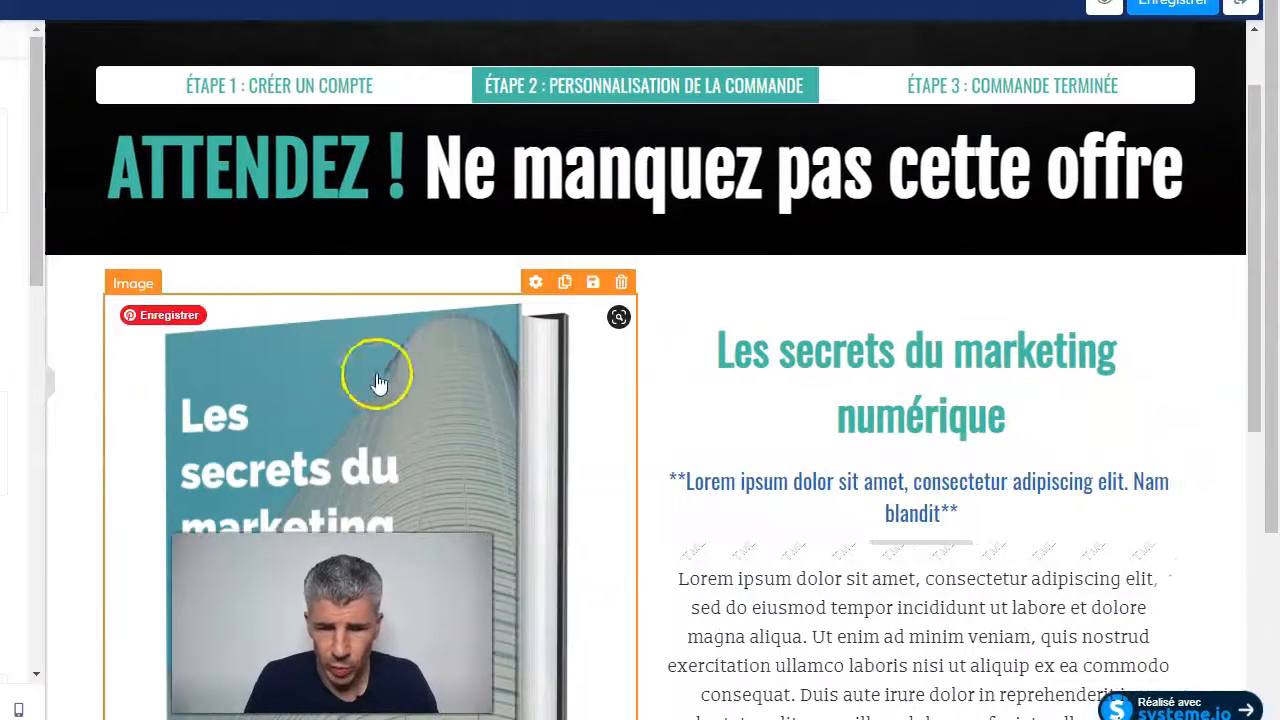
{"action": "scroll", "coordinate": [957, 414], "scroll_direction": "down", "scroll_amount": 3}
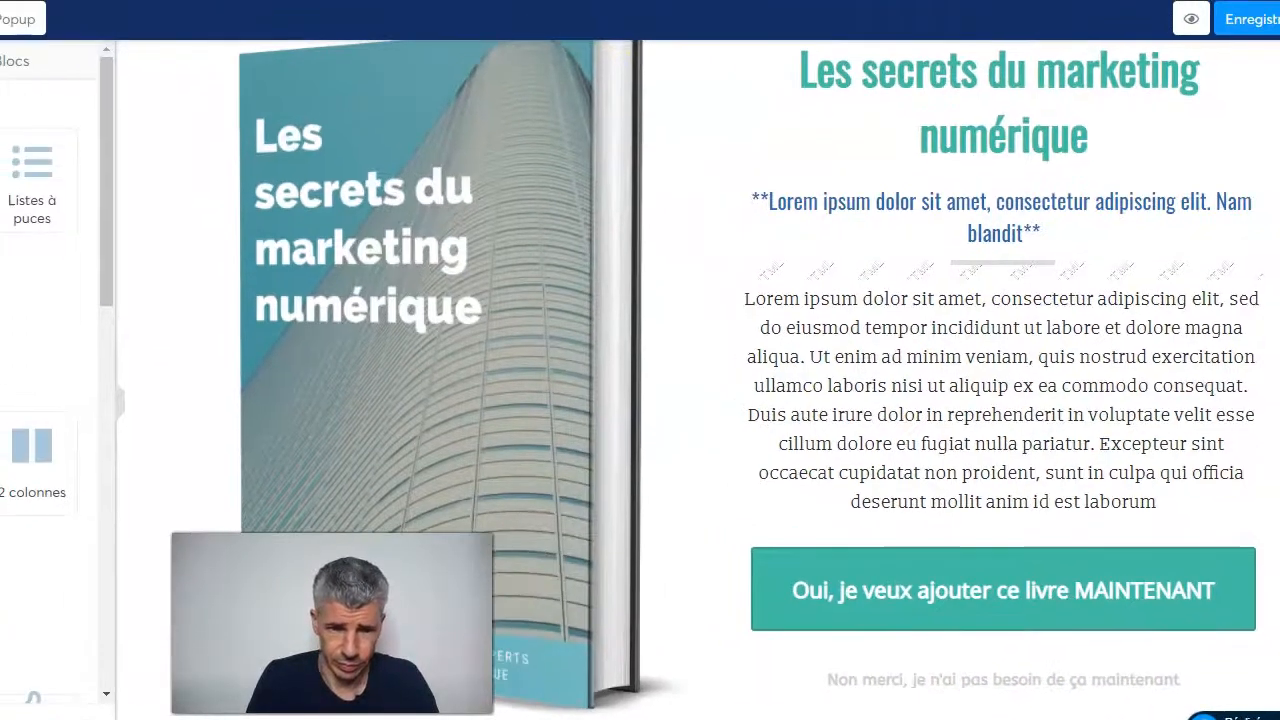
{"action": "scroll", "coordinate": [986, 434], "scroll_direction": "up", "scroll_amount": 4}
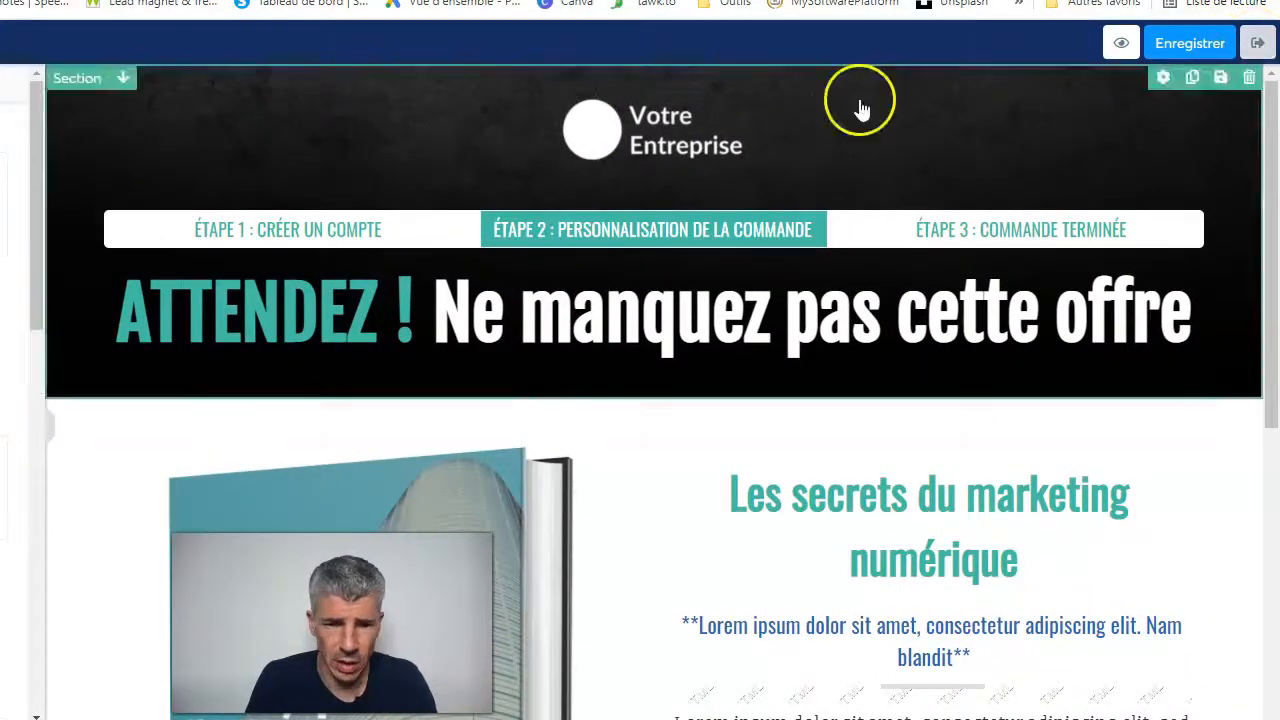
{"action": "left_click", "coordinate": [1257, 43]}
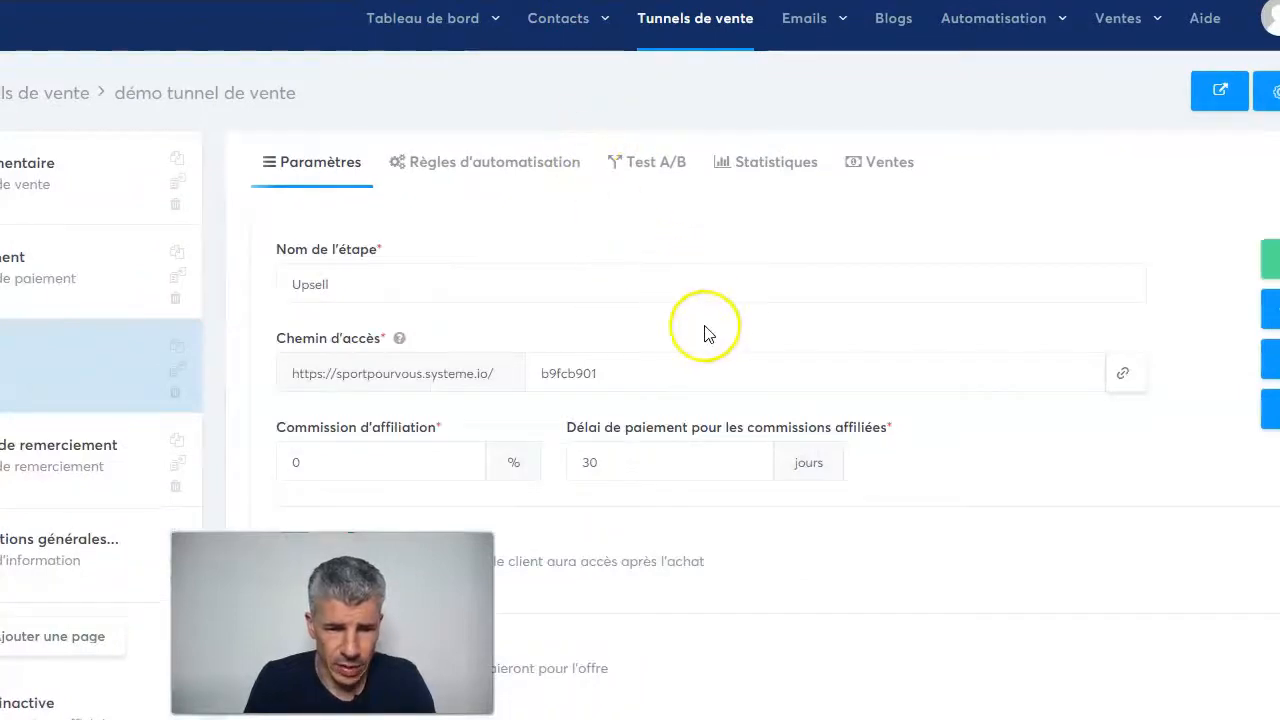
Step: Add an empty resource entry to the Upsell step and view the available resource types without choosing one
{"action": "scroll", "coordinate": [706, 331], "scroll_direction": "down", "scroll_amount": 1}
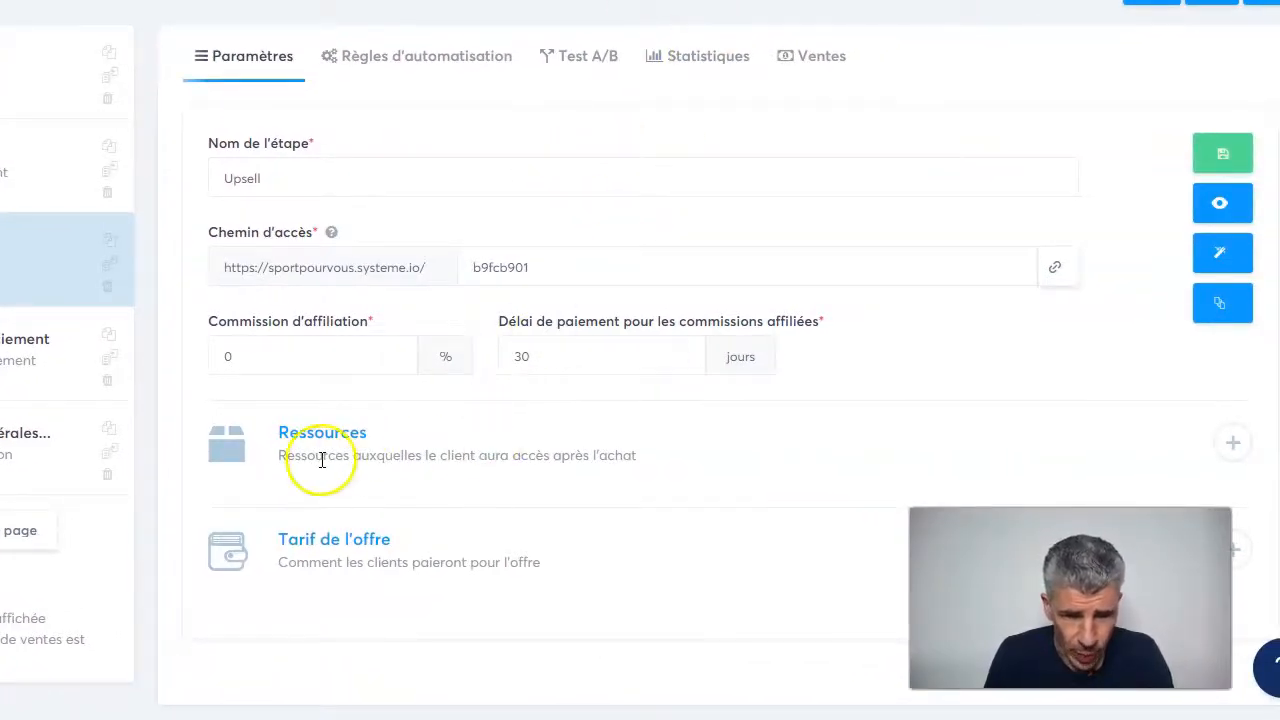
{"action": "left_click", "coordinate": [1233, 442]}
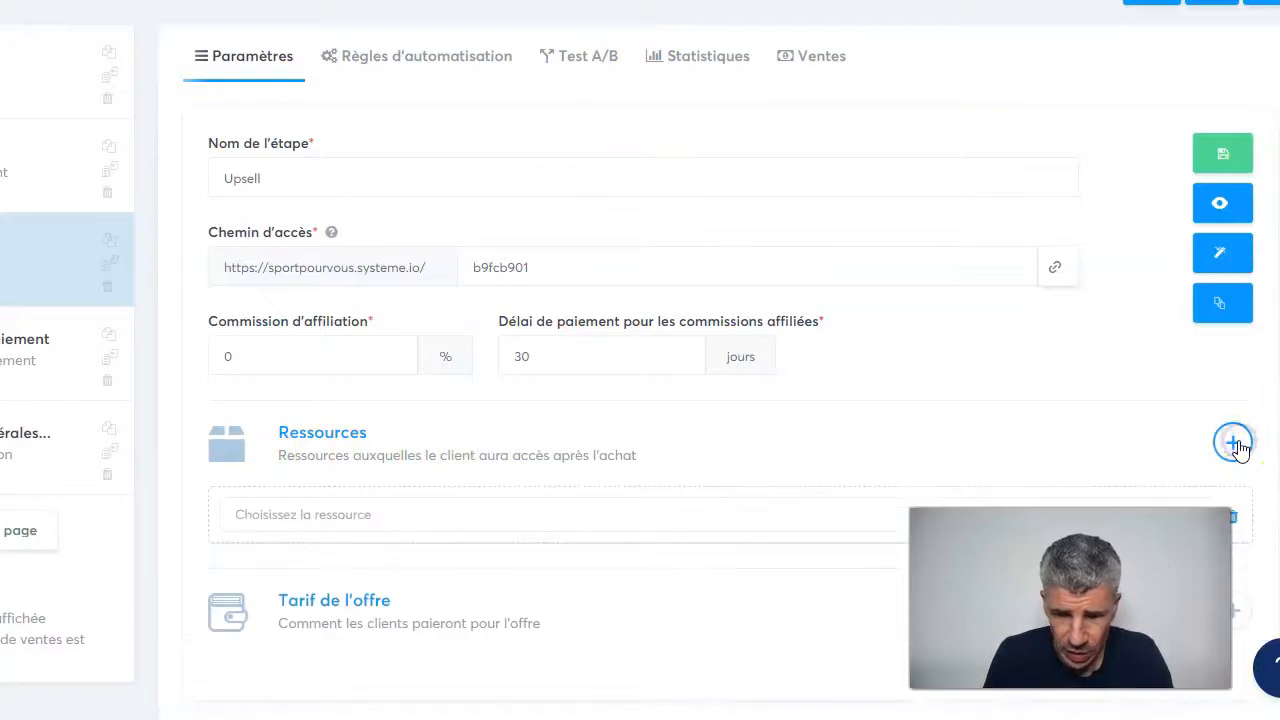
{"action": "scroll", "coordinate": [392, 514], "scroll_direction": "down", "scroll_amount": 1}
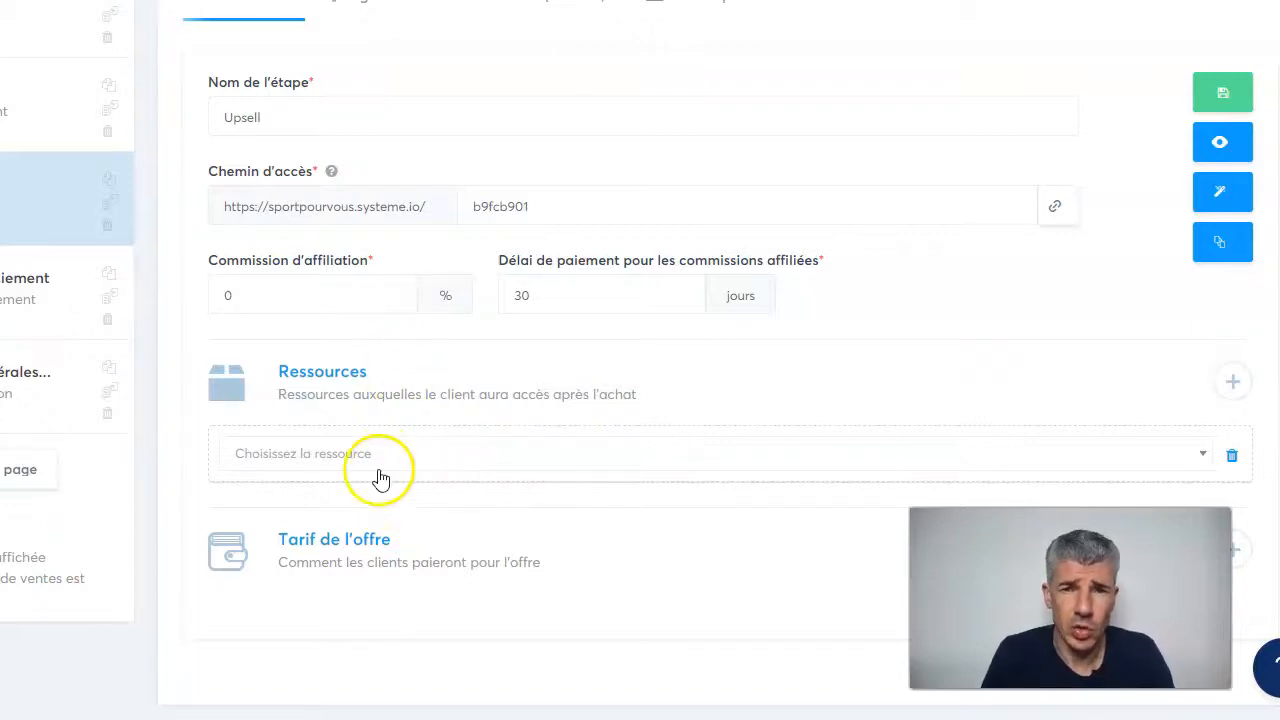
{"action": "left_click", "coordinate": [392, 455]}
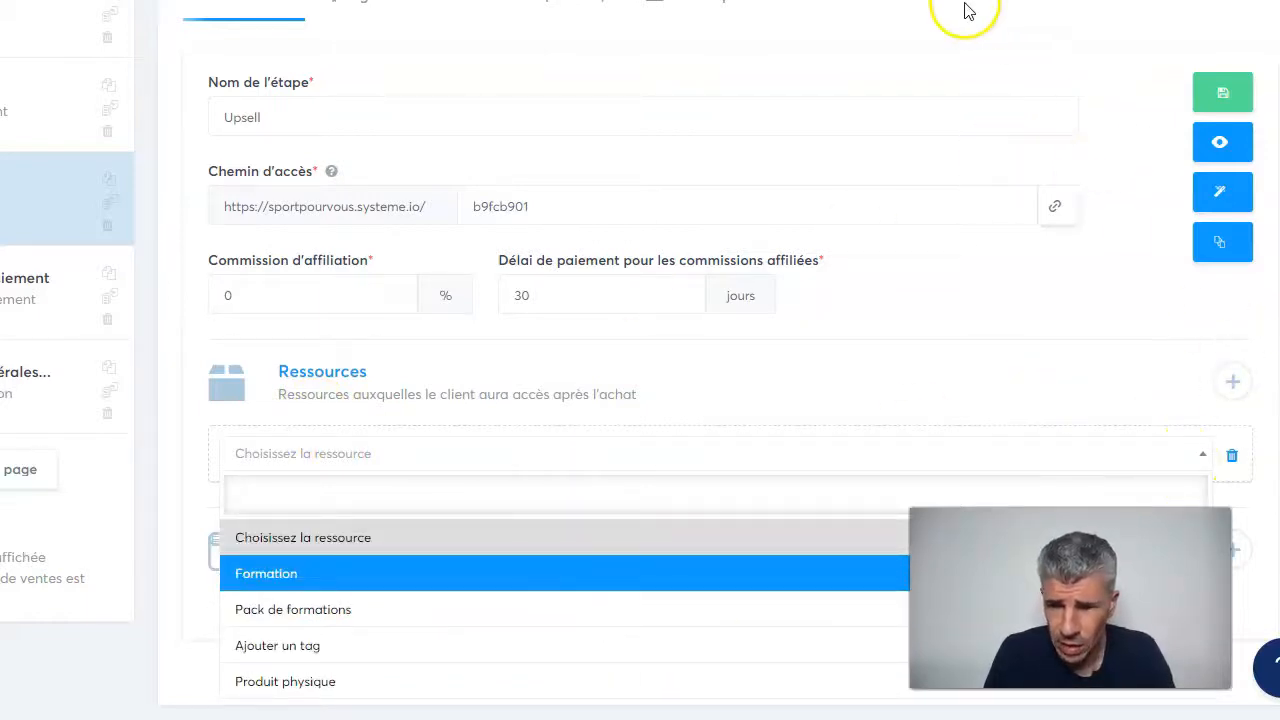
{"action": "left_click", "coordinate": [814, 33]}
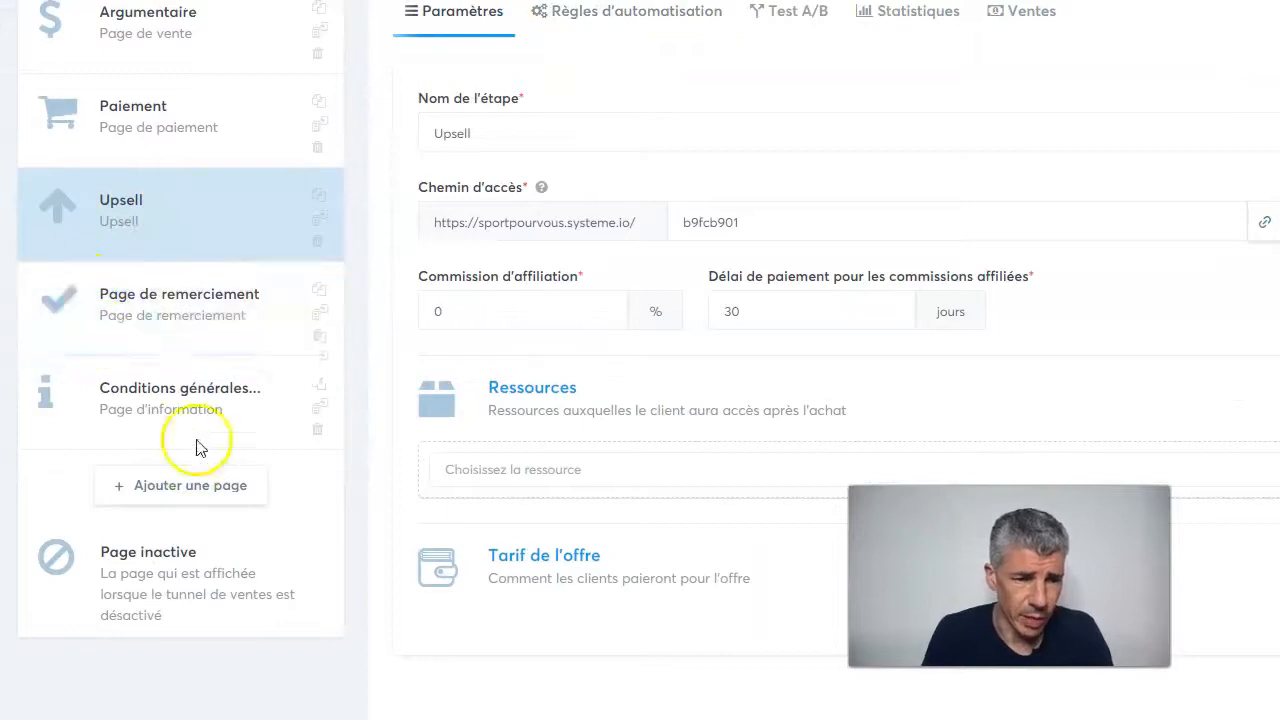
Step: Review the Page de remerciement step's settings and automation rules
{"action": "left_click", "coordinate": [200, 295]}
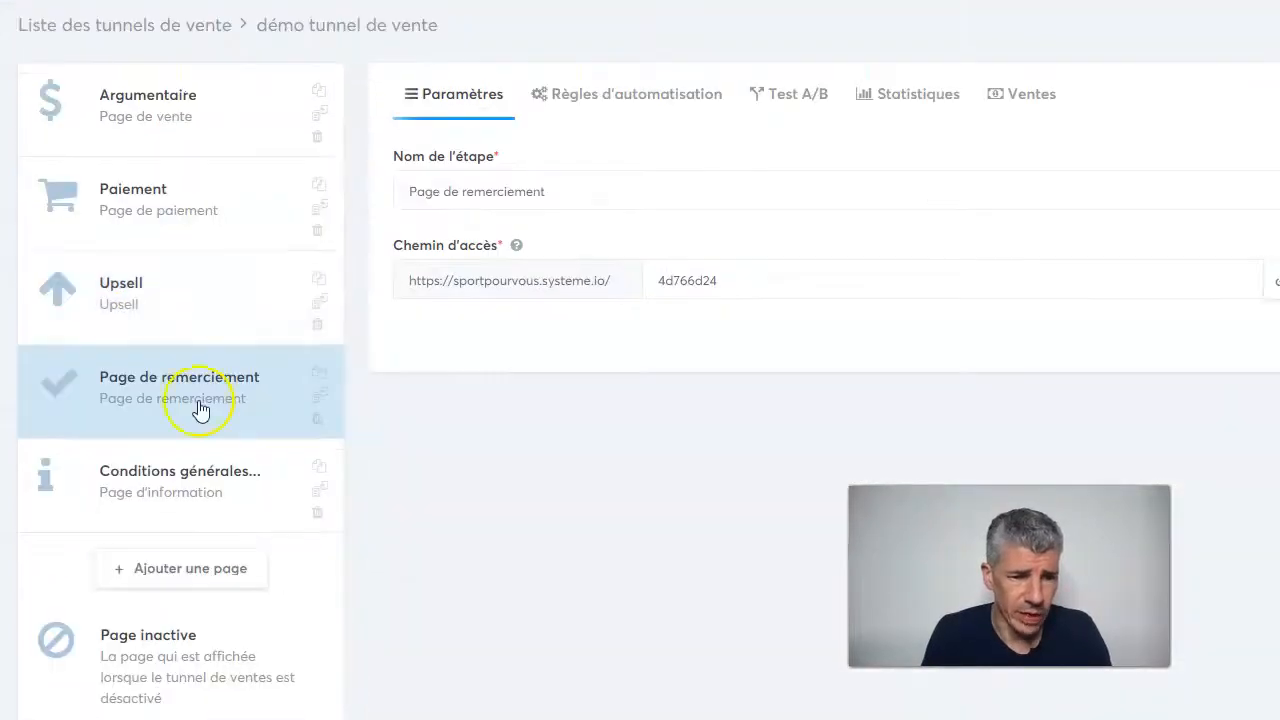
{"action": "left_click", "coordinate": [200, 408]}
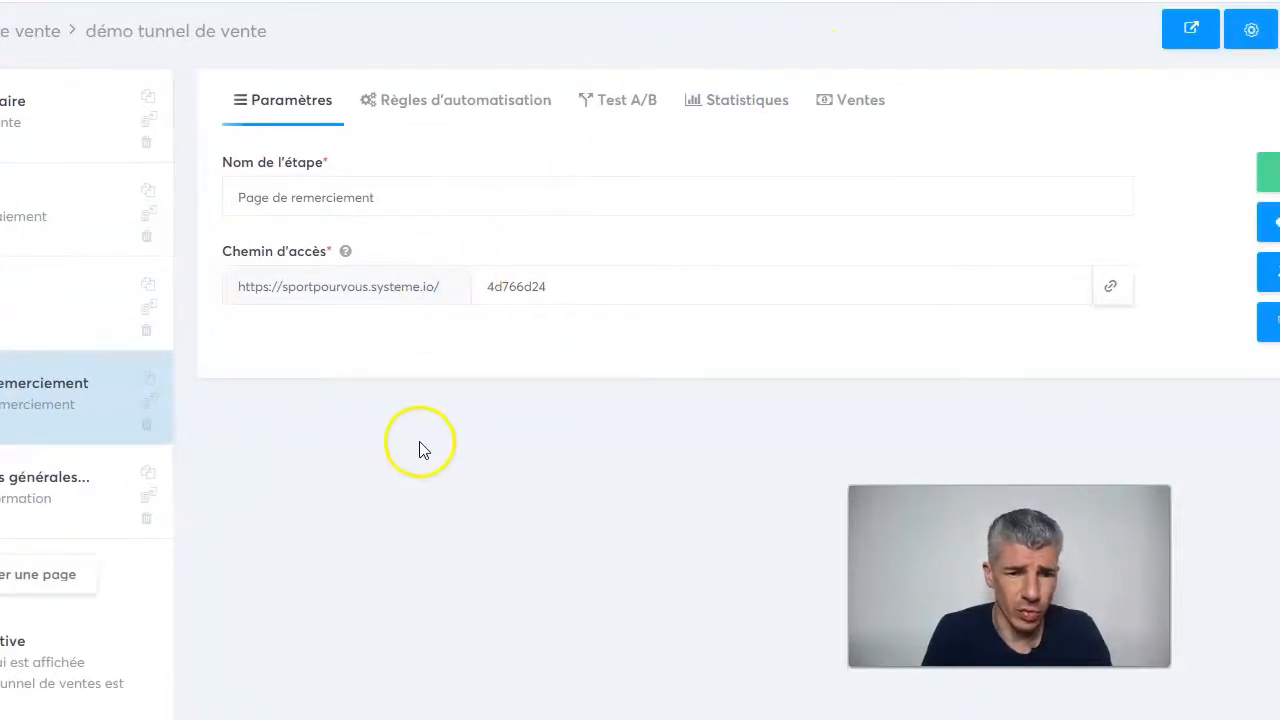
{"action": "left_click", "coordinate": [440, 102]}
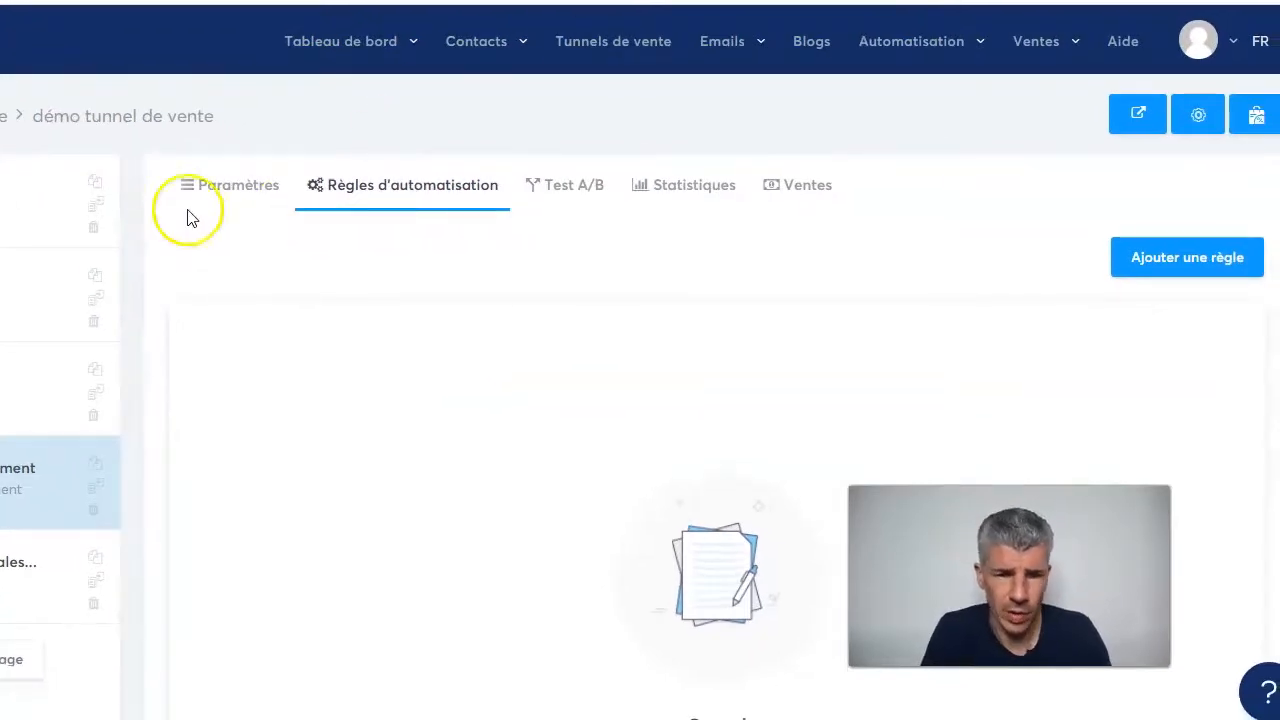
{"action": "left_click", "coordinate": [228, 180]}
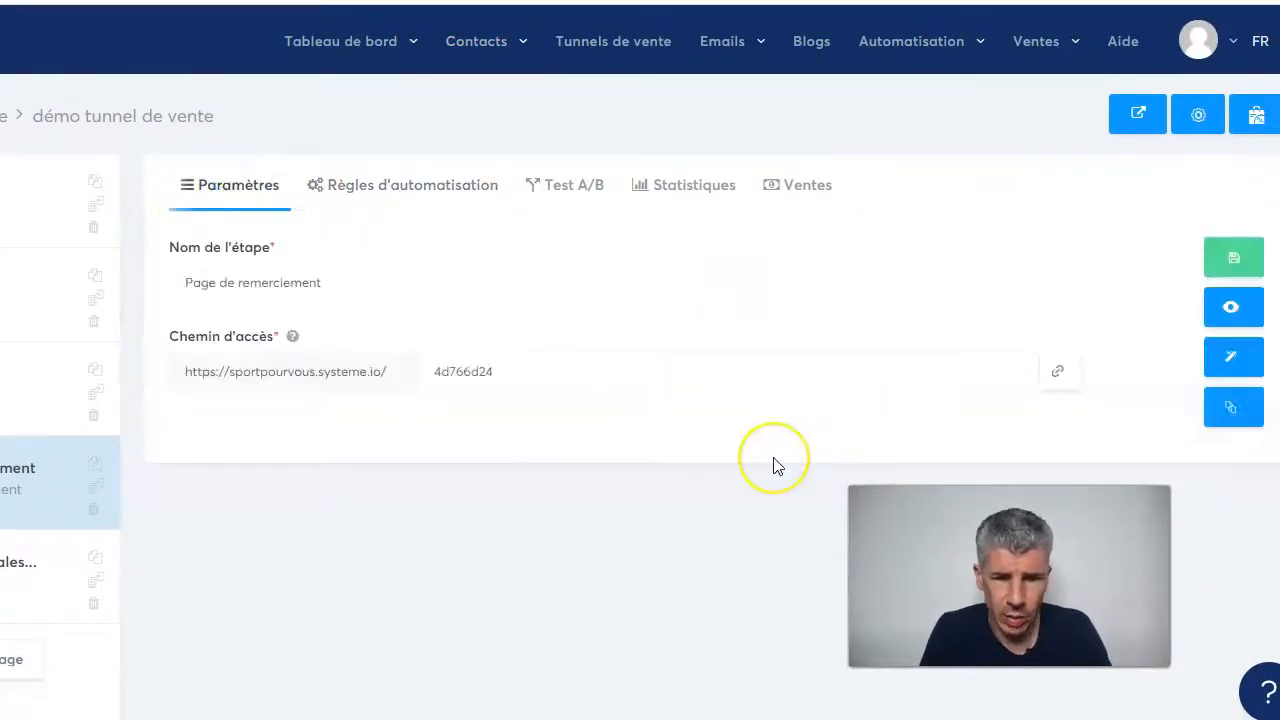
Step: Open the Page de remerciement in the page editor, examine its order summary, community button and footer, and leave the editor
{"action": "left_click", "coordinate": [1233, 358]}
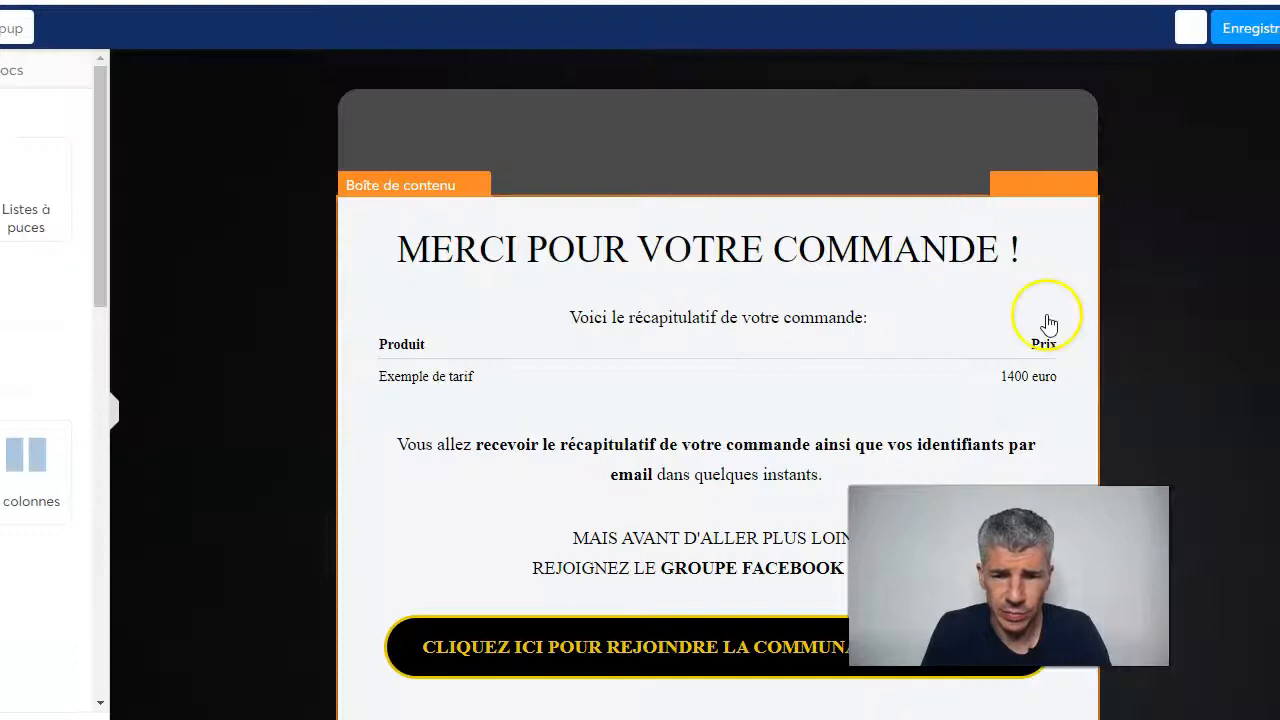
{"action": "scroll", "coordinate": [1090, 377], "scroll_direction": "down", "scroll_amount": 1}
{"action": "scroll", "coordinate": [1090, 377], "scroll_direction": "down", "scroll_amount": 1}
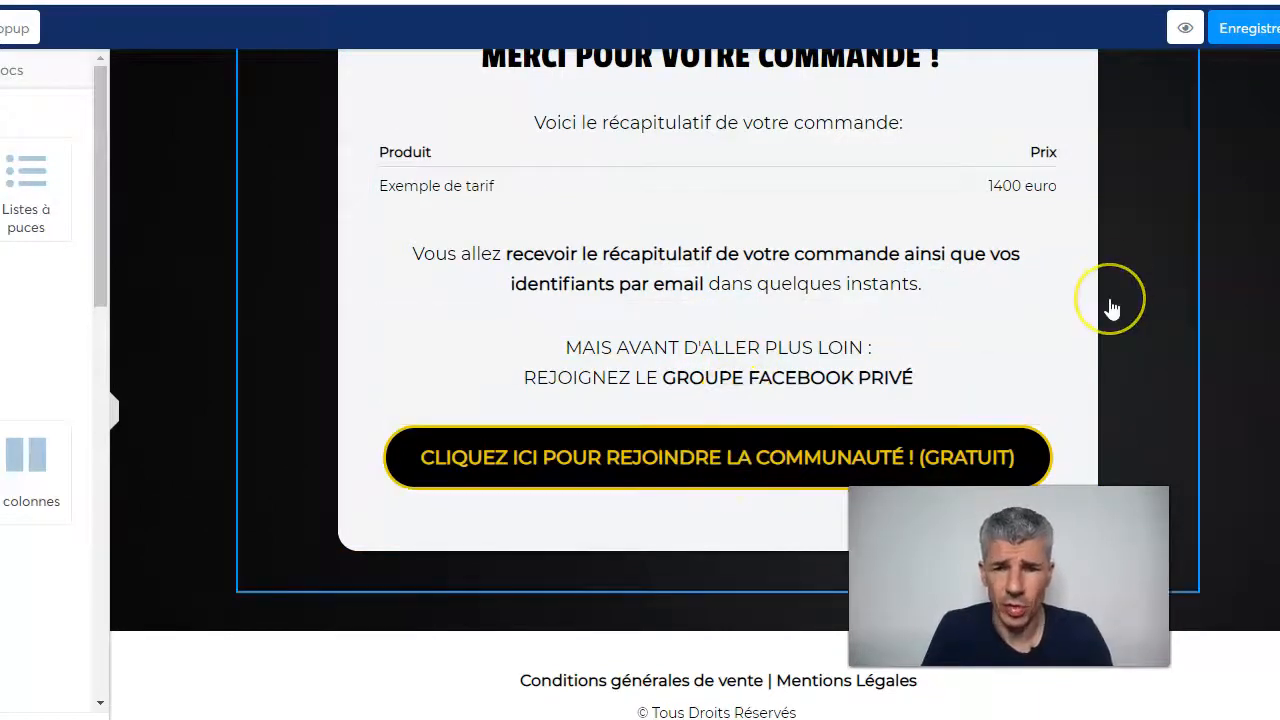
{"action": "scroll", "coordinate": [1109, 286], "scroll_direction": "up", "scroll_amount": 2}
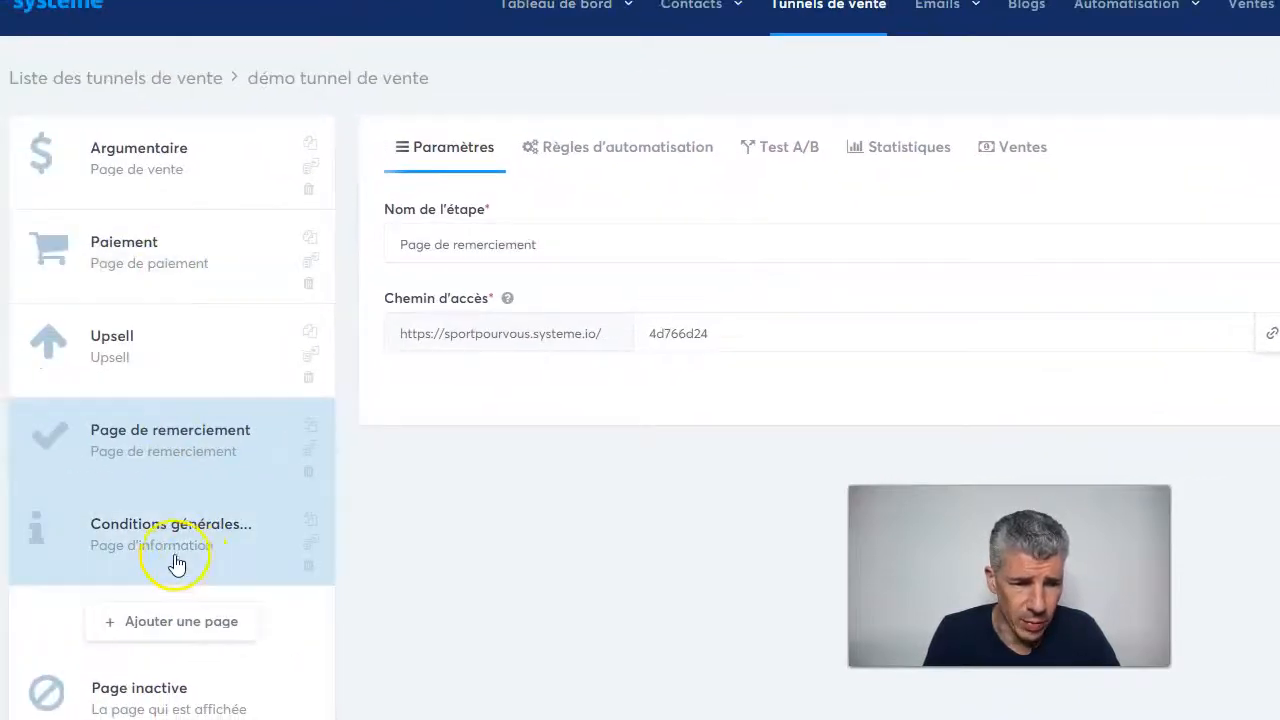
Step: Review the settings of each funnel step in order, from Argumentaire through Paiement, Upsell and Page de remerciement to Conditions générales de vente
{"action": "left_click", "coordinate": [174, 564]}
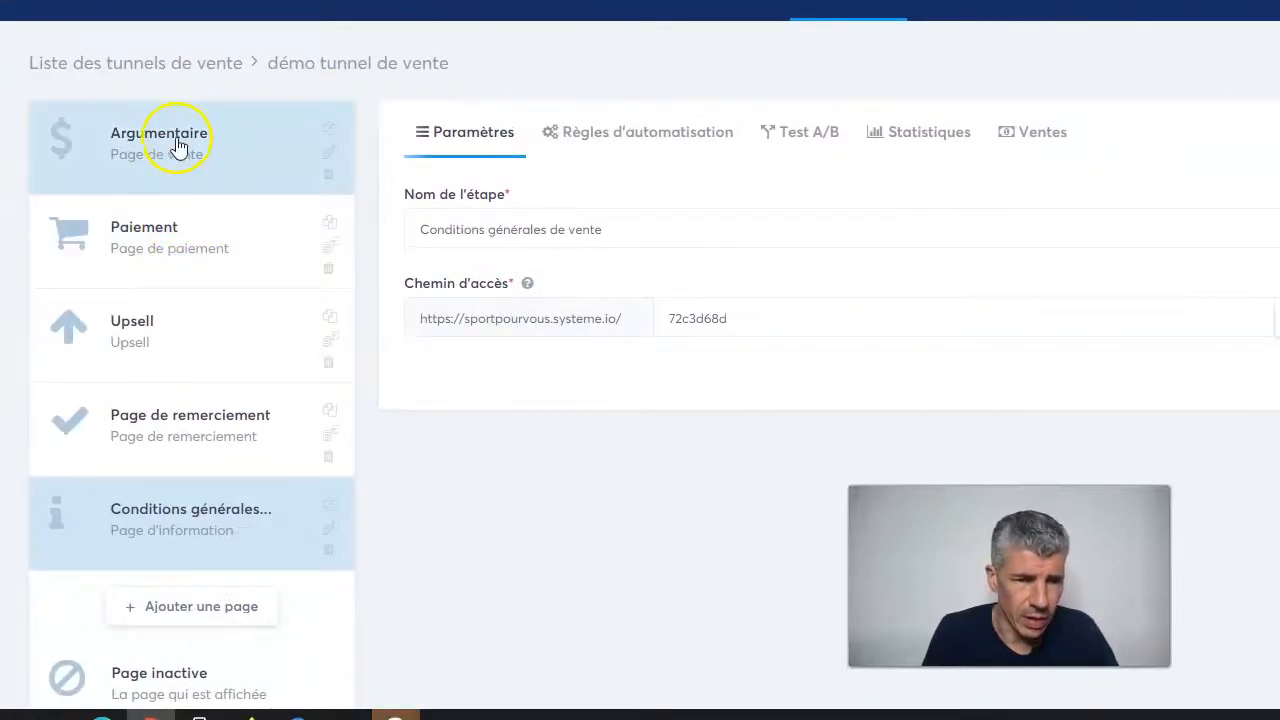
{"action": "left_click", "coordinate": [178, 147]}
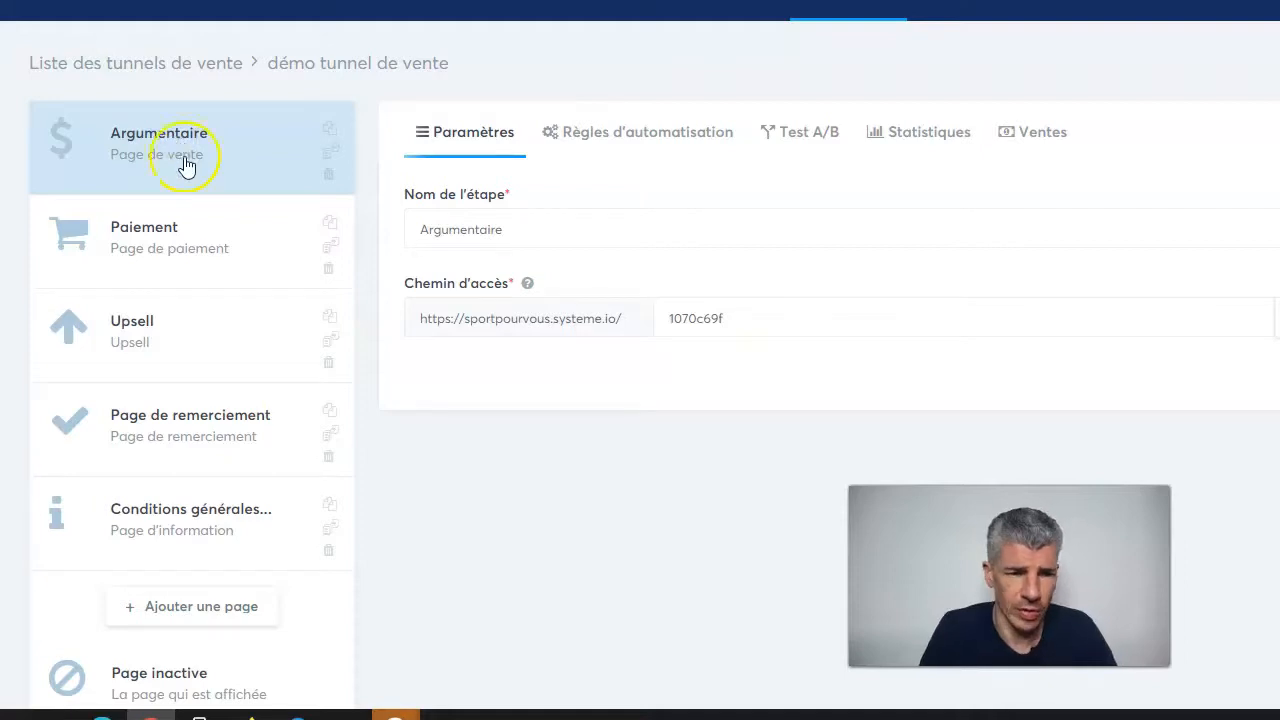
{"action": "left_click", "coordinate": [199, 241]}
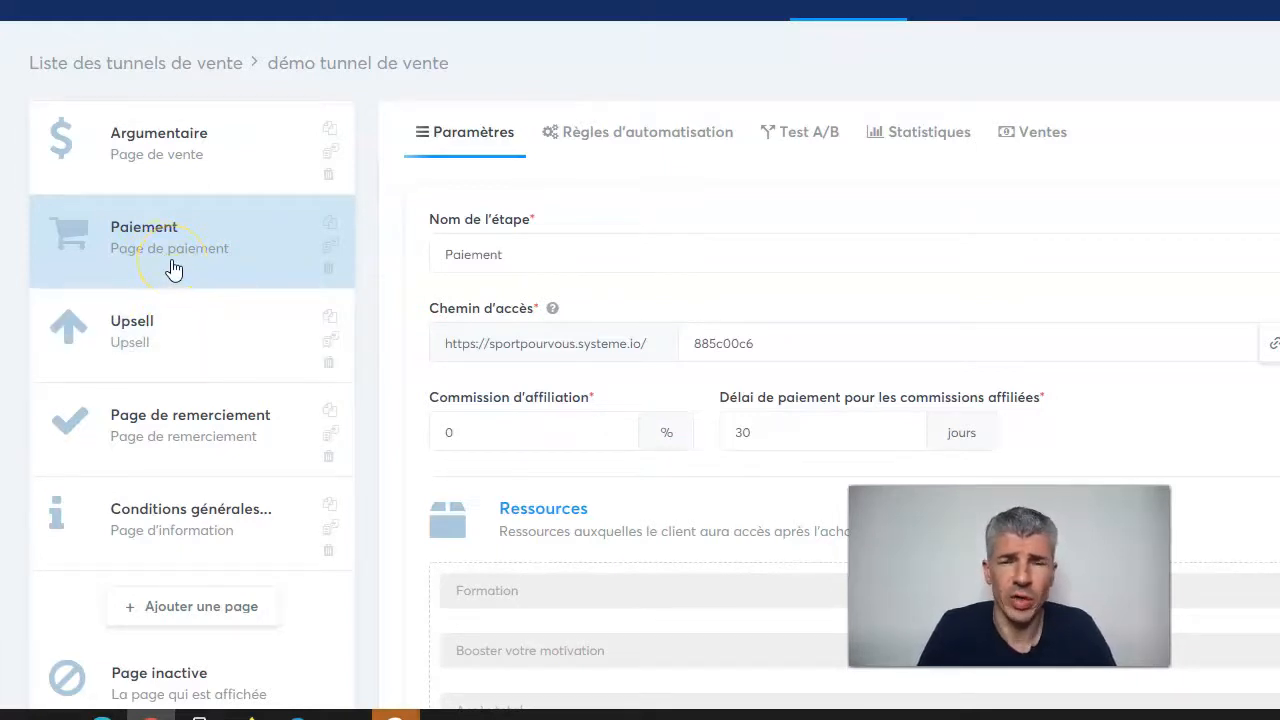
{"action": "left_click", "coordinate": [183, 355]}
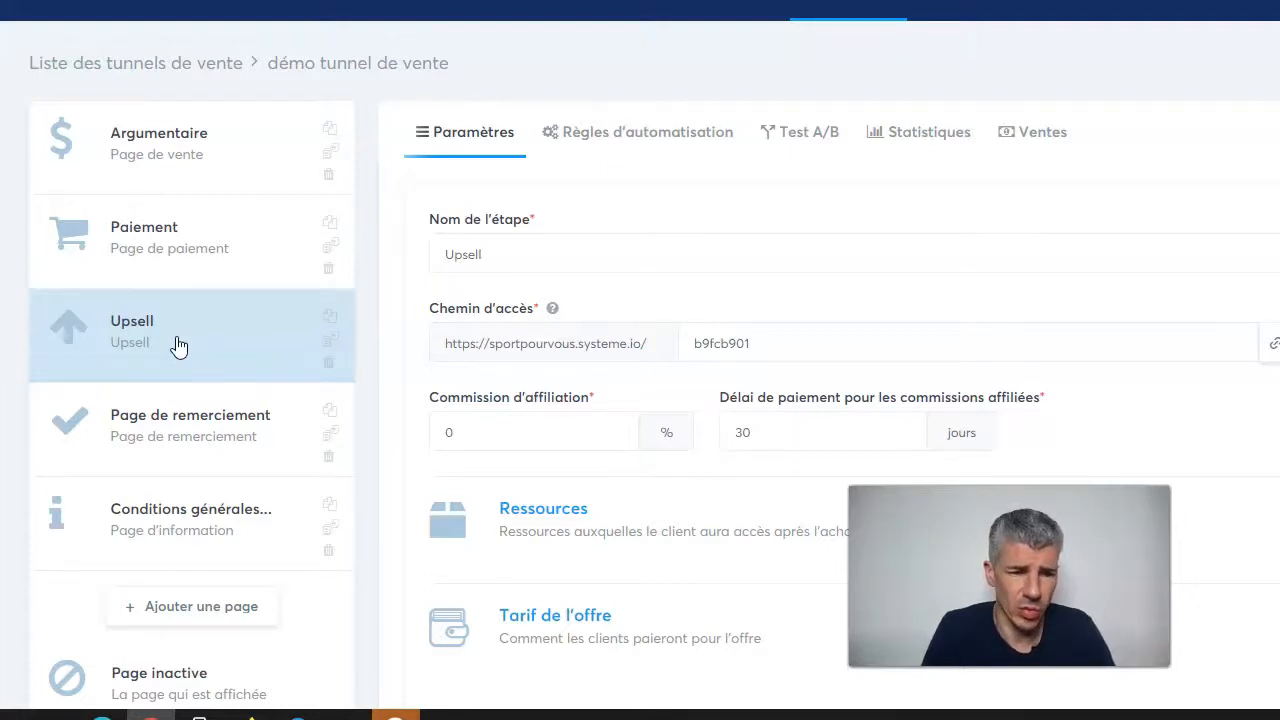
{"action": "left_click", "coordinate": [220, 414]}
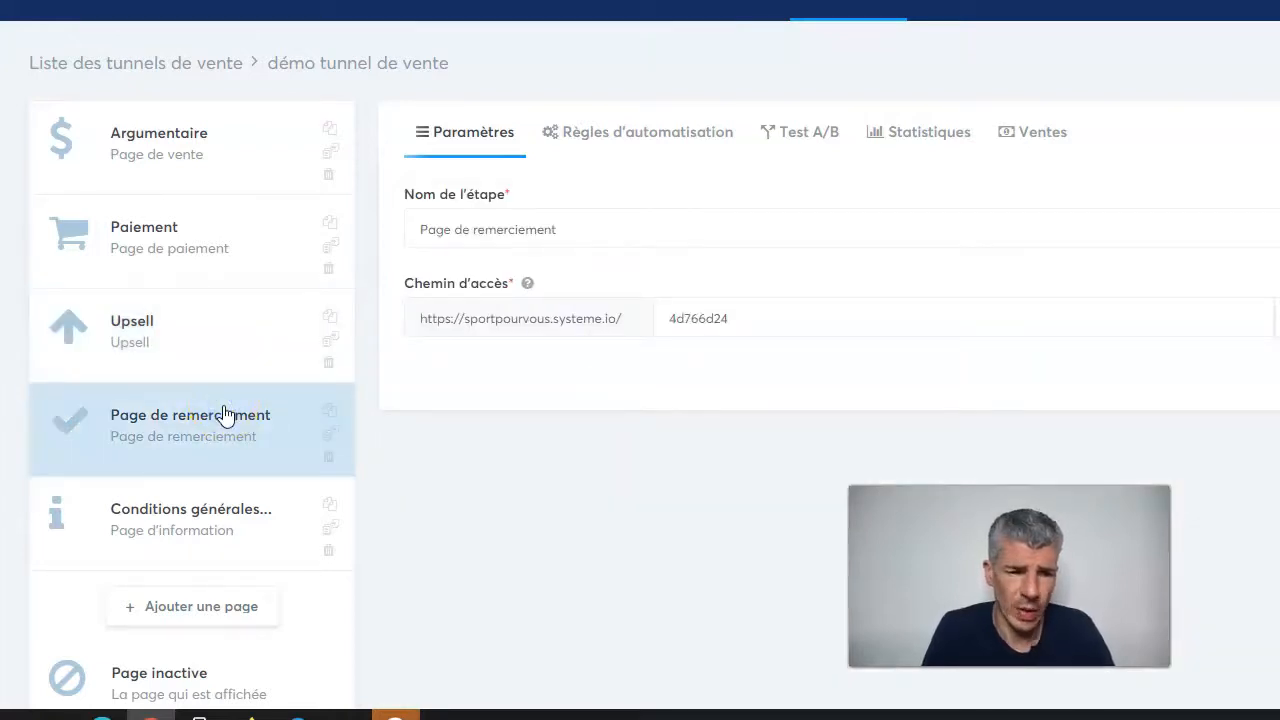
{"action": "left_click", "coordinate": [185, 558]}
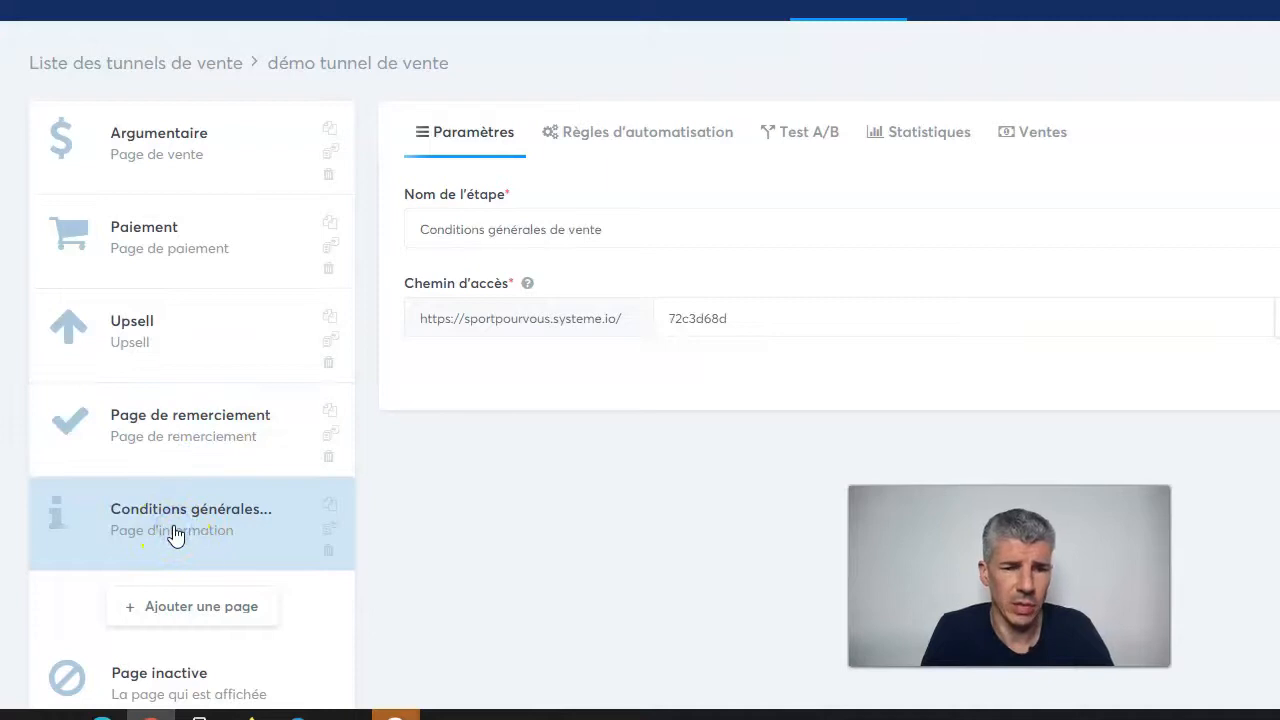